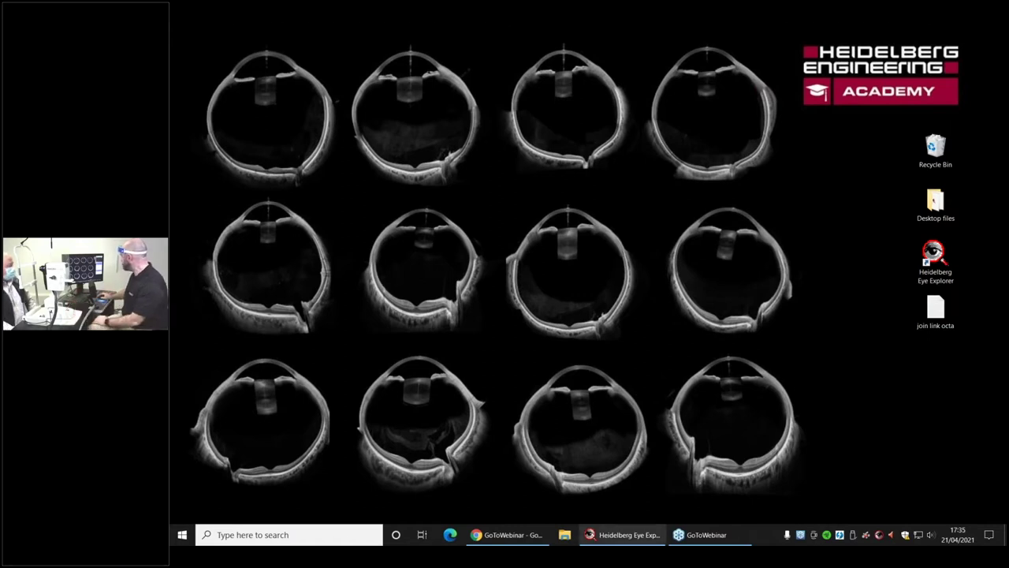
Switch to Heidelberg Eye Explorer and start a re-examination of the currently selected patient
left_click(640, 536)
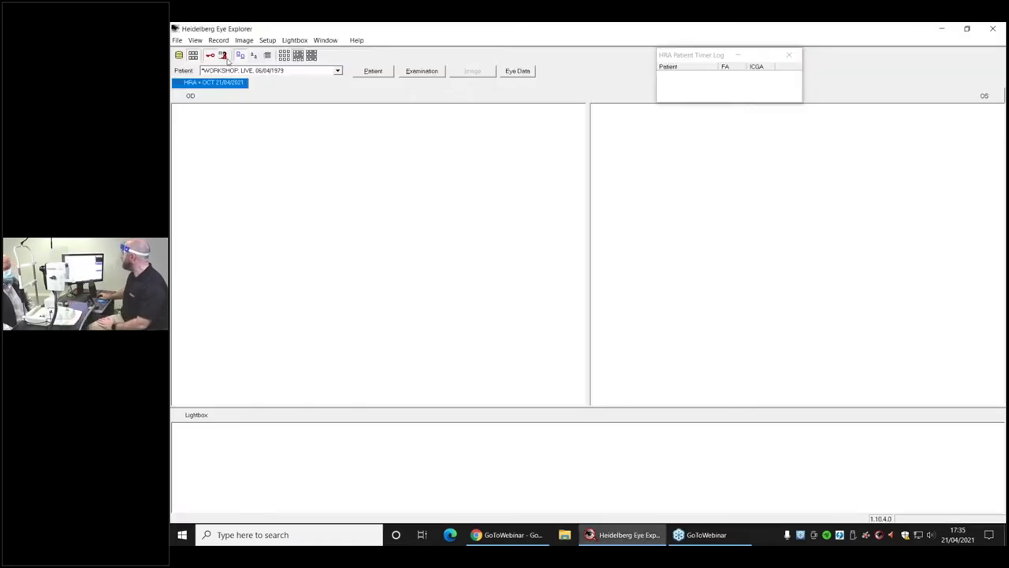
left_click(223, 56)
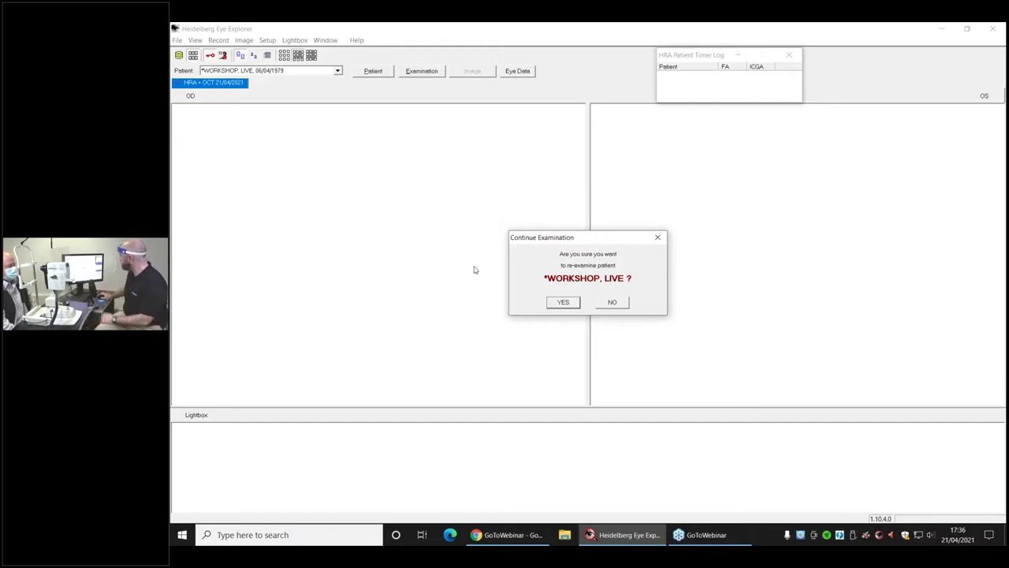
left_click(563, 304)
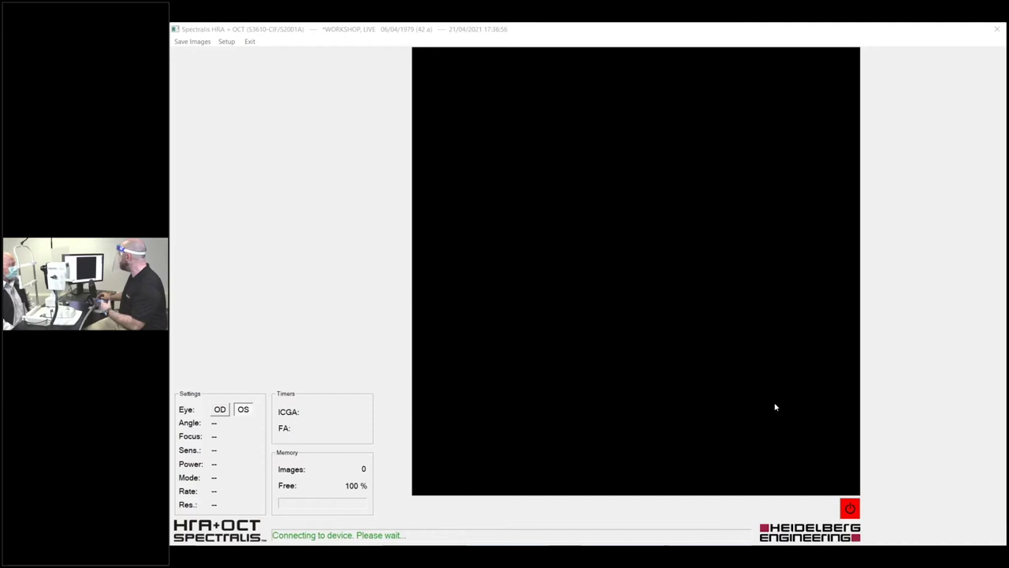
Turn on the camera and set the acquisition mode to OCTA
left_click(849, 508)
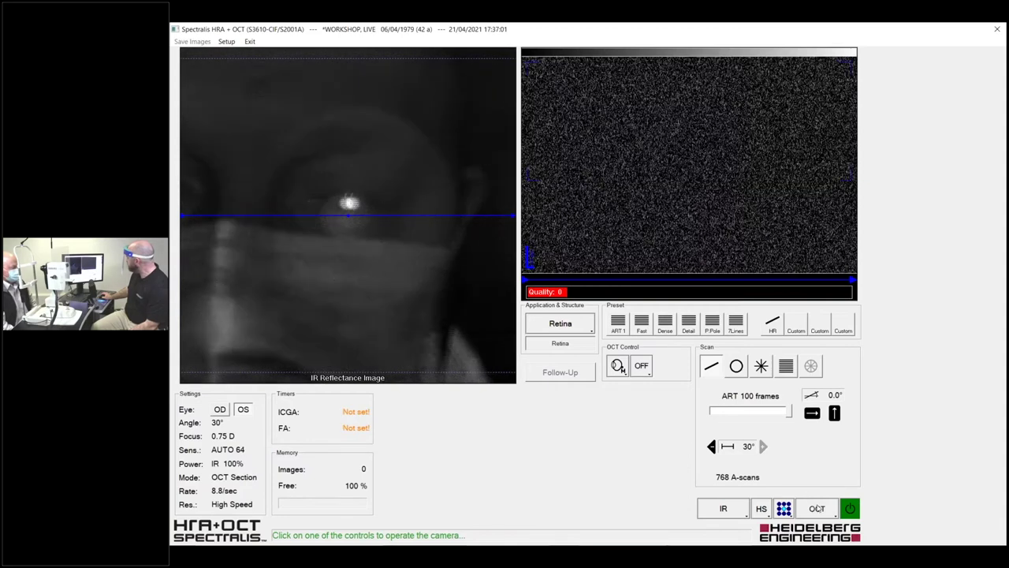
left_click(817, 507)
left_click(815, 485)
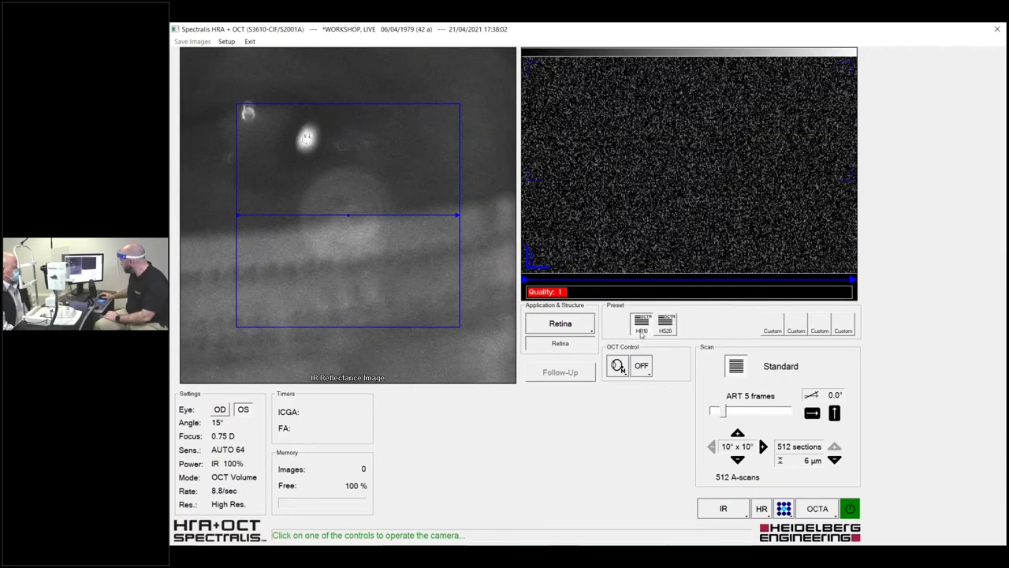
Save a custom preset named "HS 15", based on the HS20 preset with the scan area reduced to 15° x 15°
left_click(664, 325)
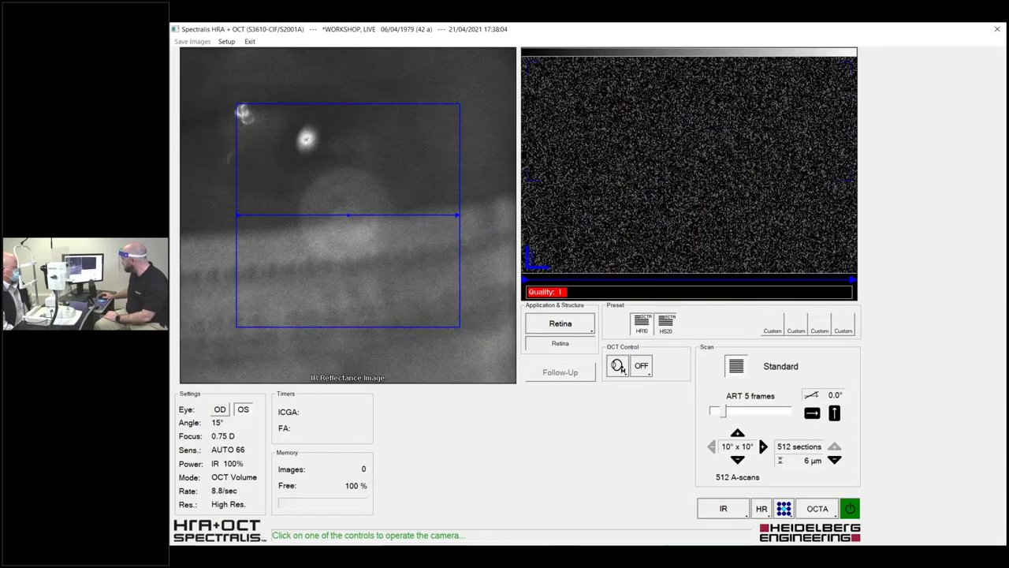
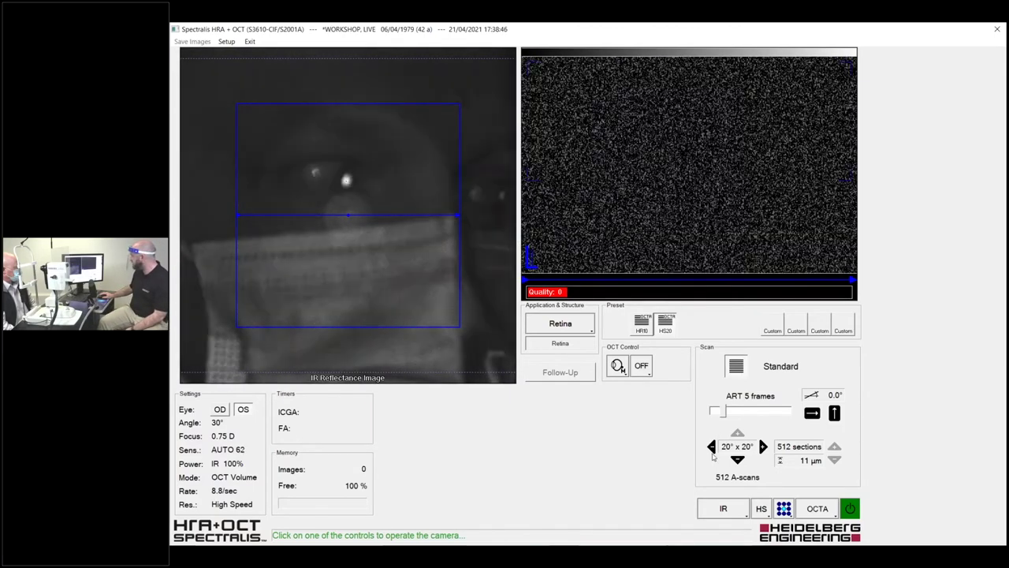
left_click(711, 447)
left_click(738, 459)
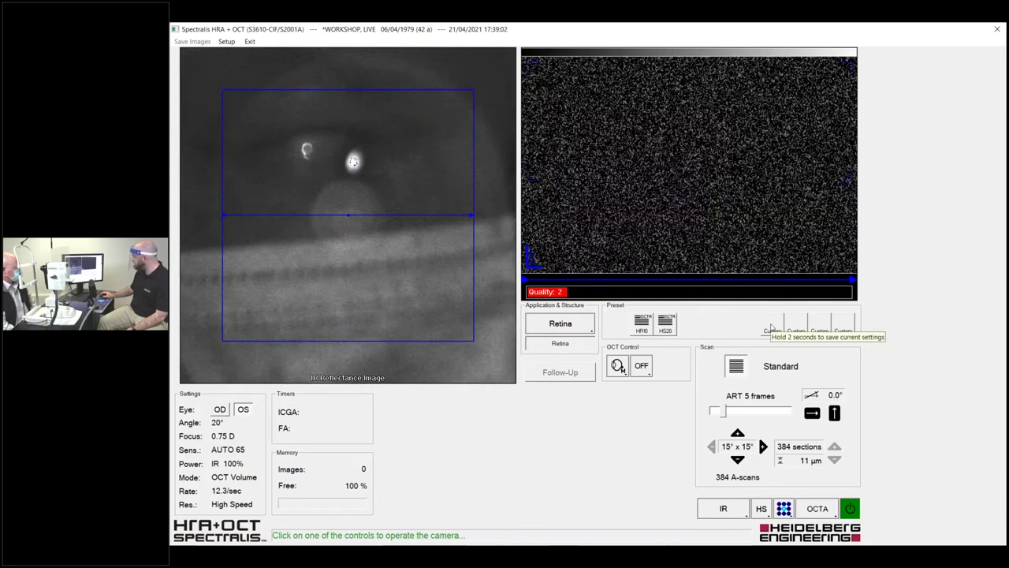
left_click(771, 329)
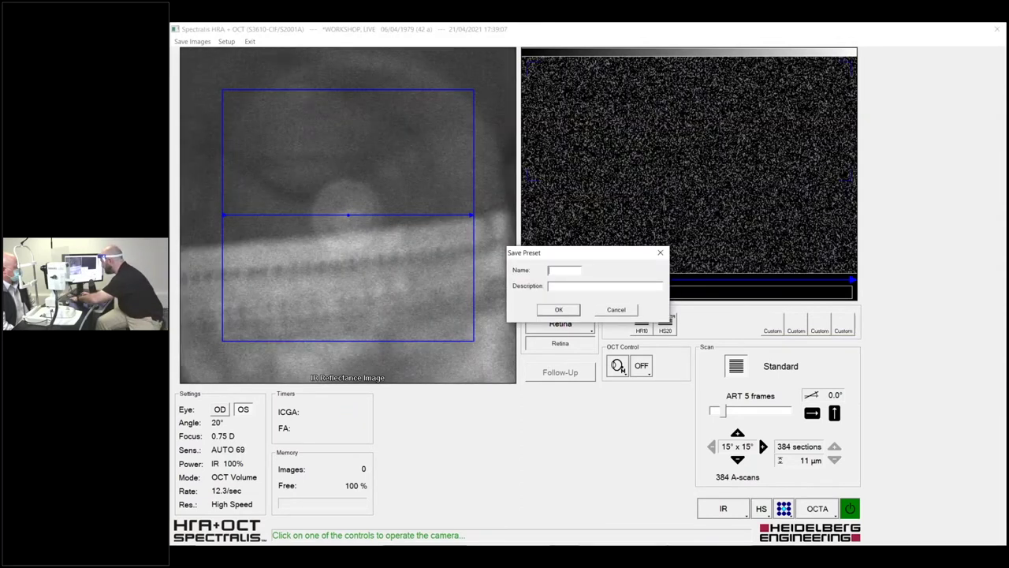
type("HS")
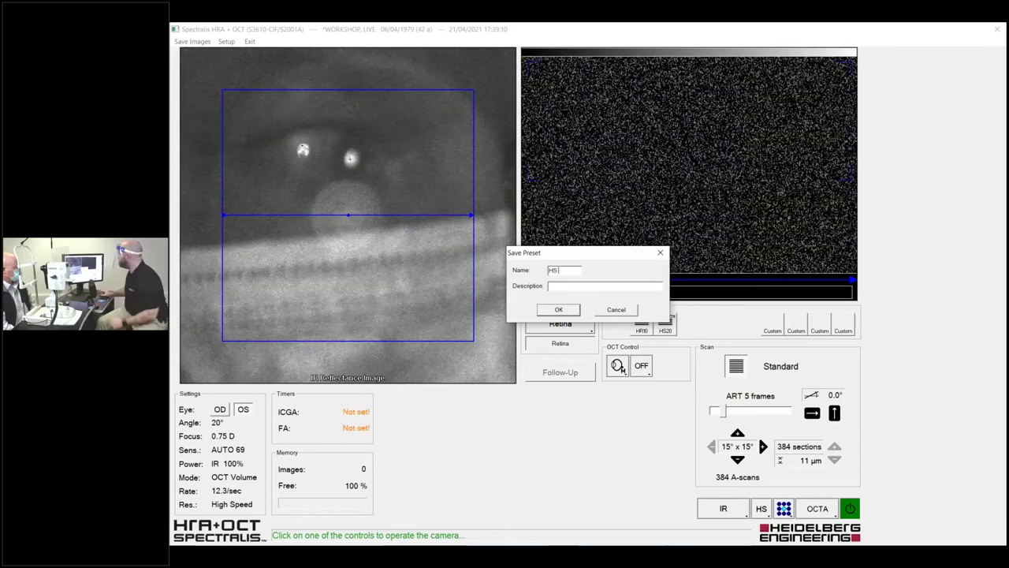
type(" 15")
left_click(565, 306)
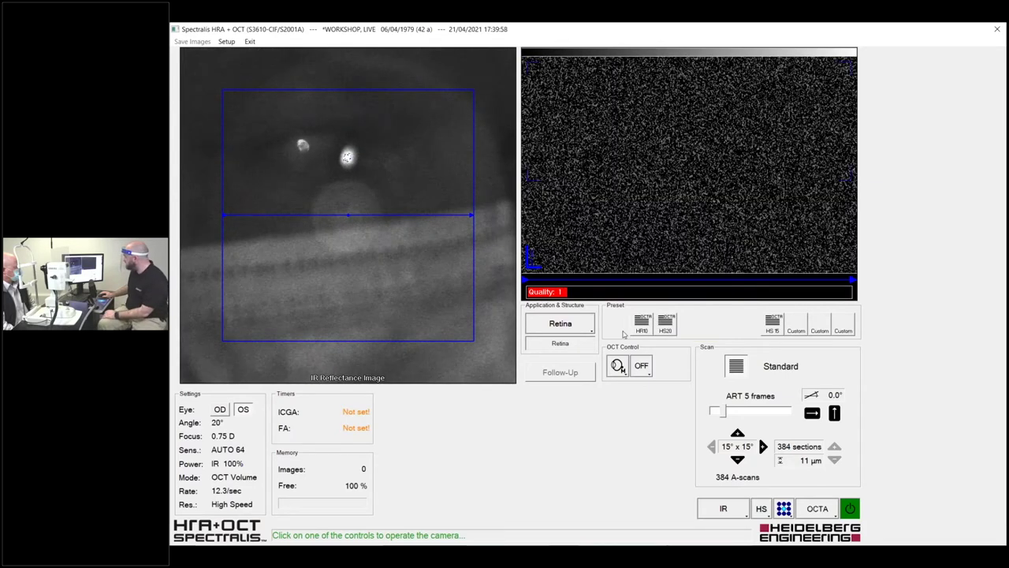
Save a custom preset named "HR 10s", based on the HR10 preset with ART set to 7 frames
left_click(641, 323)
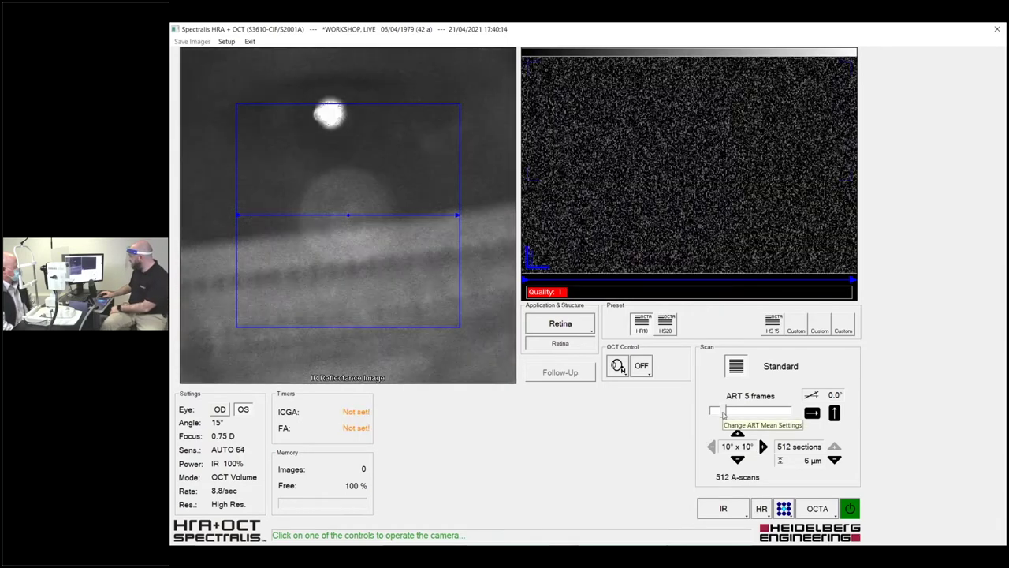
left_click_drag(723, 415, 729, 410)
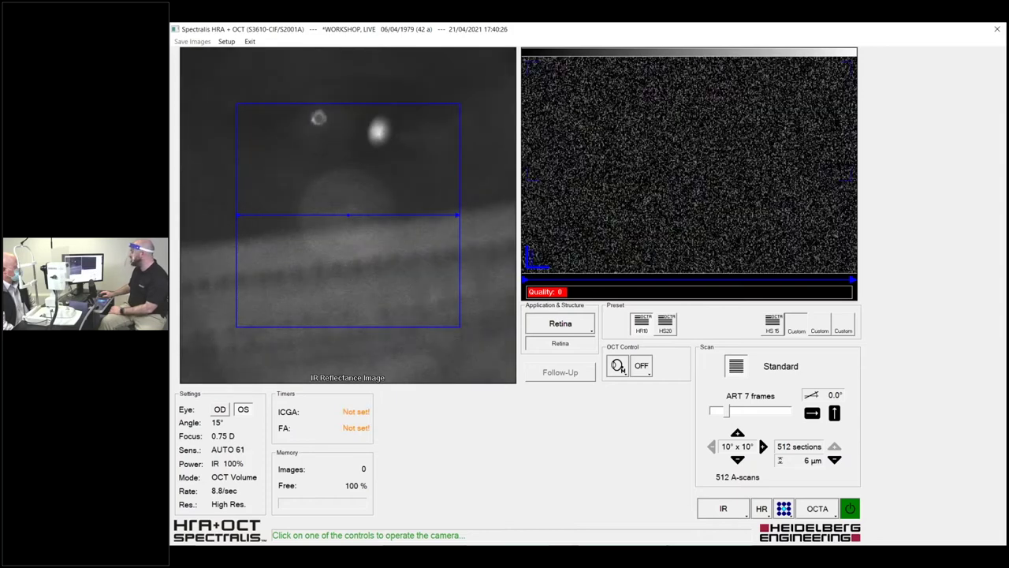
left_click(796, 323)
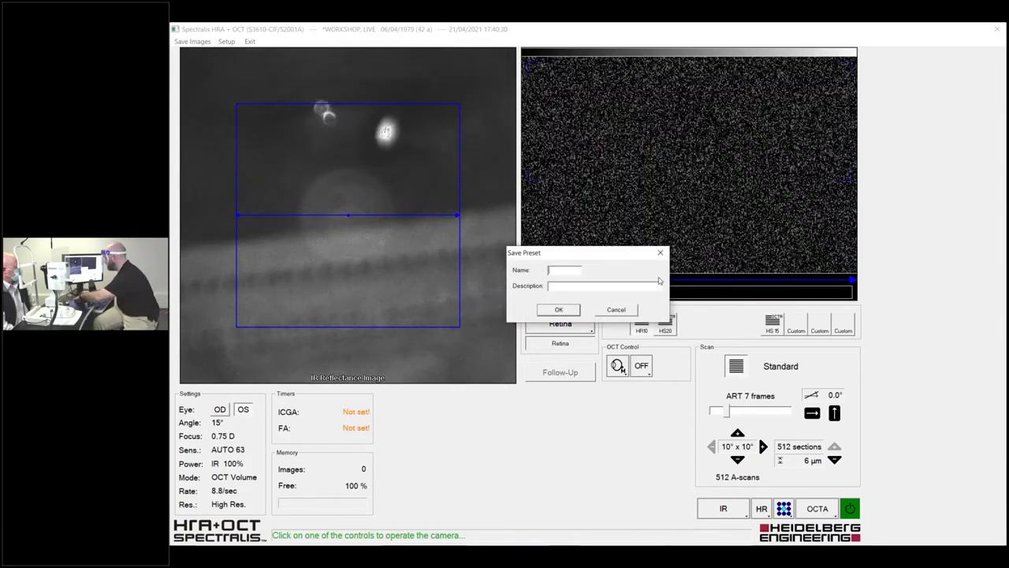
type("H")
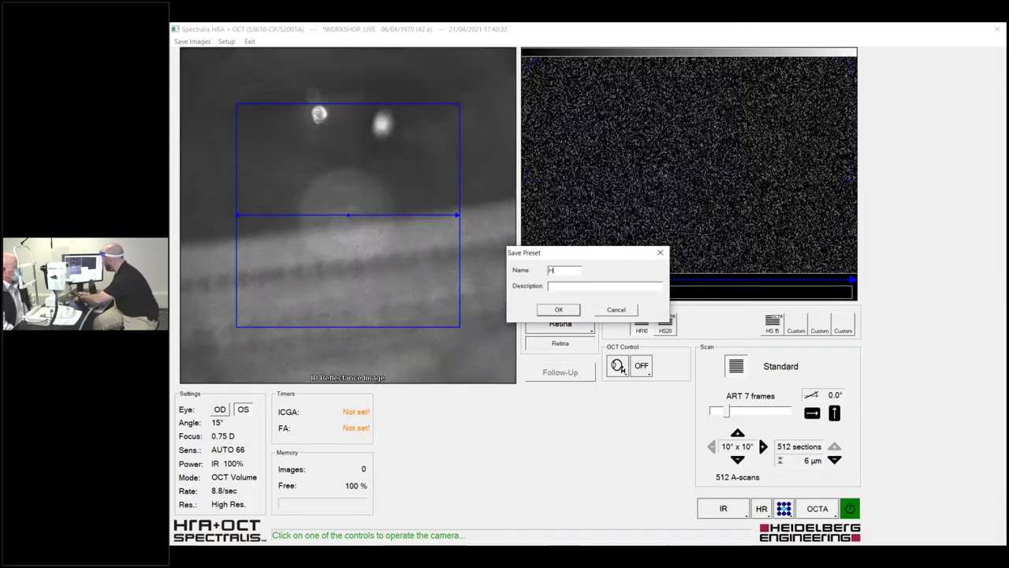
type("R")
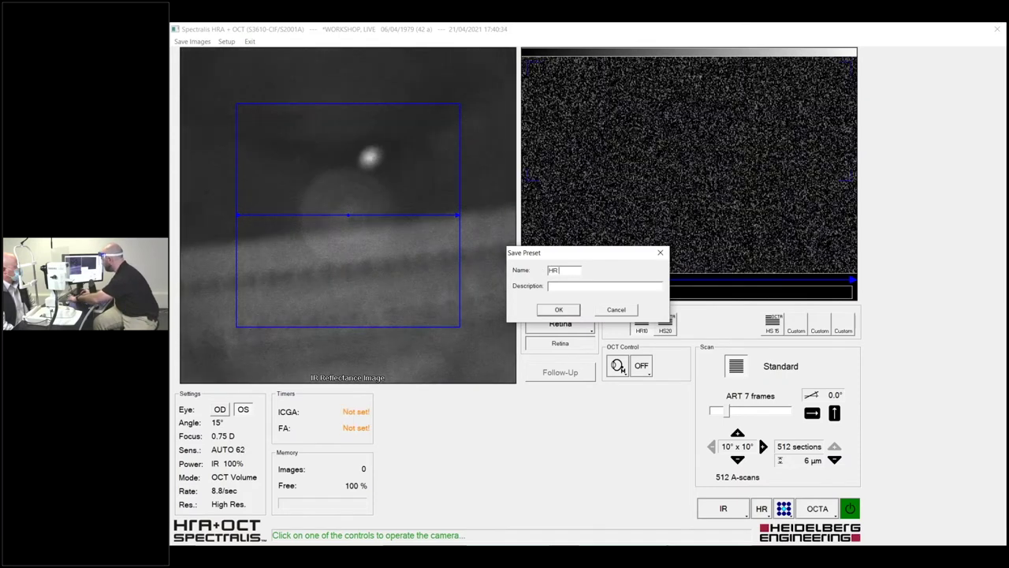
type(" 10s")
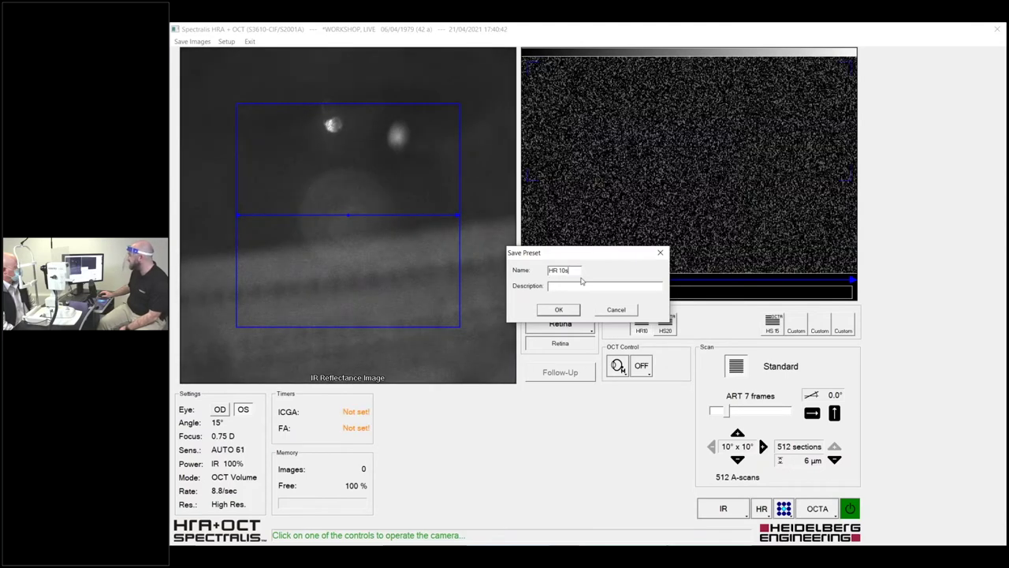
left_click(559, 310)
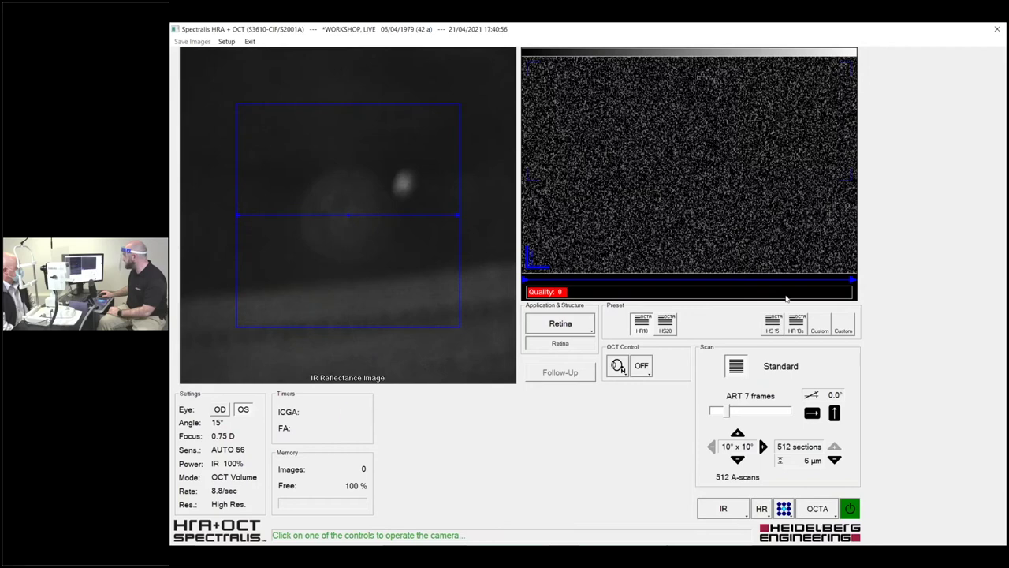
Load the HS20 preset and set the scan area to 30° x 15° at high speed resolution
left_click(733, 366)
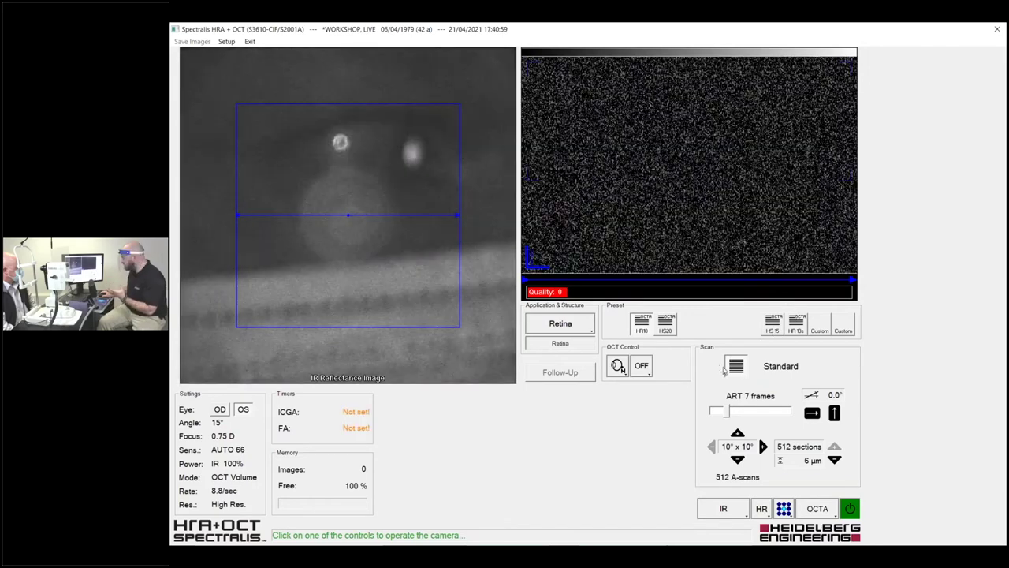
left_click(665, 323)
left_click(763, 447)
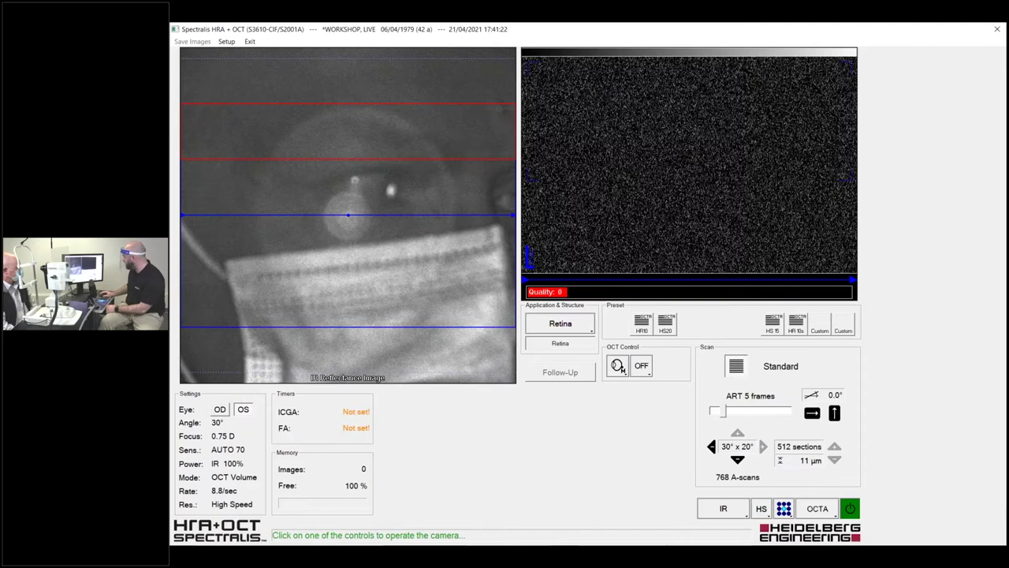
left_click(737, 460)
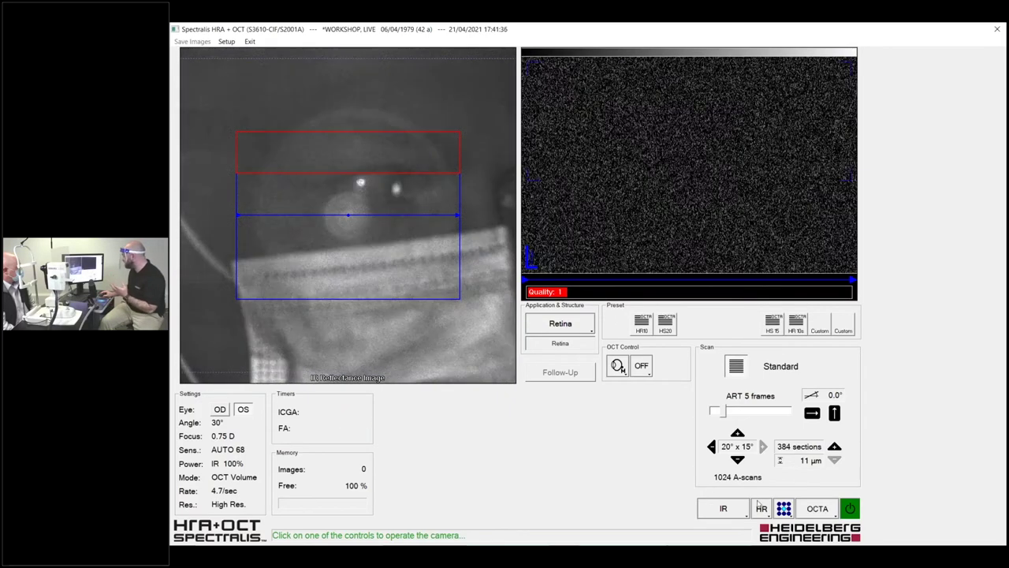
left_click(764, 508)
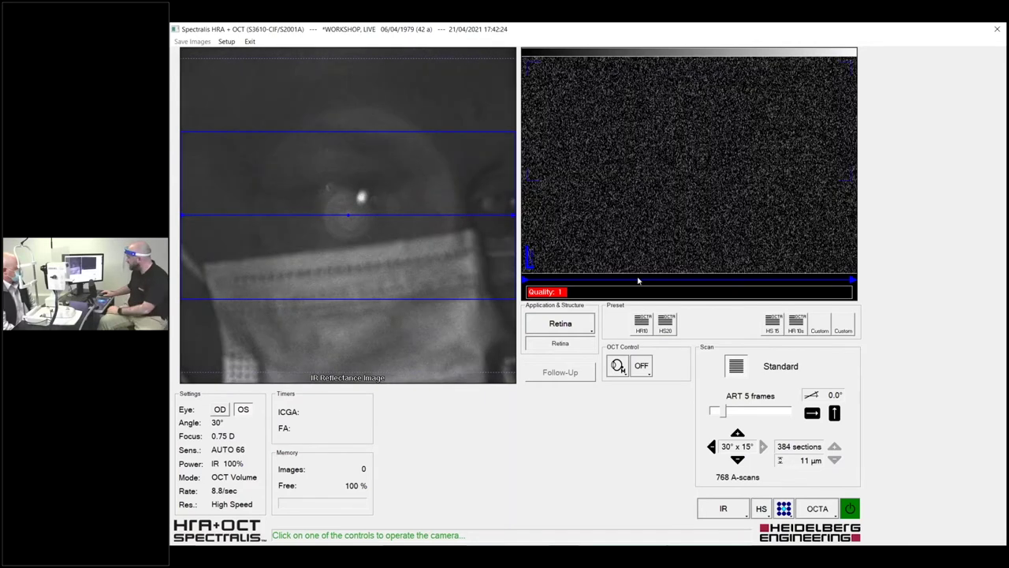
Save a custom preset named "HR EDI", based on the HR10 preset with EDI enabled
left_click(642, 366)
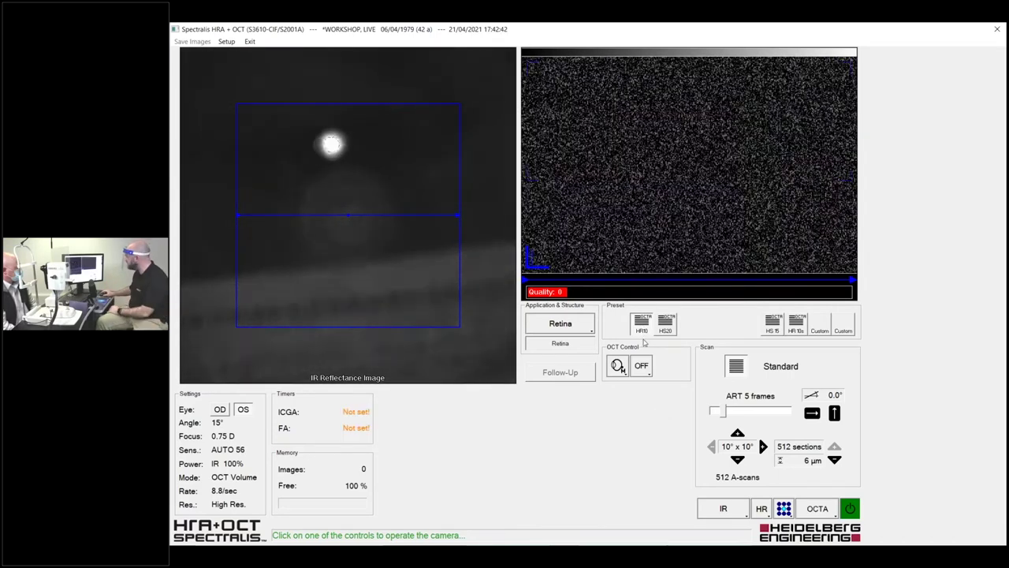
left_click(641, 367)
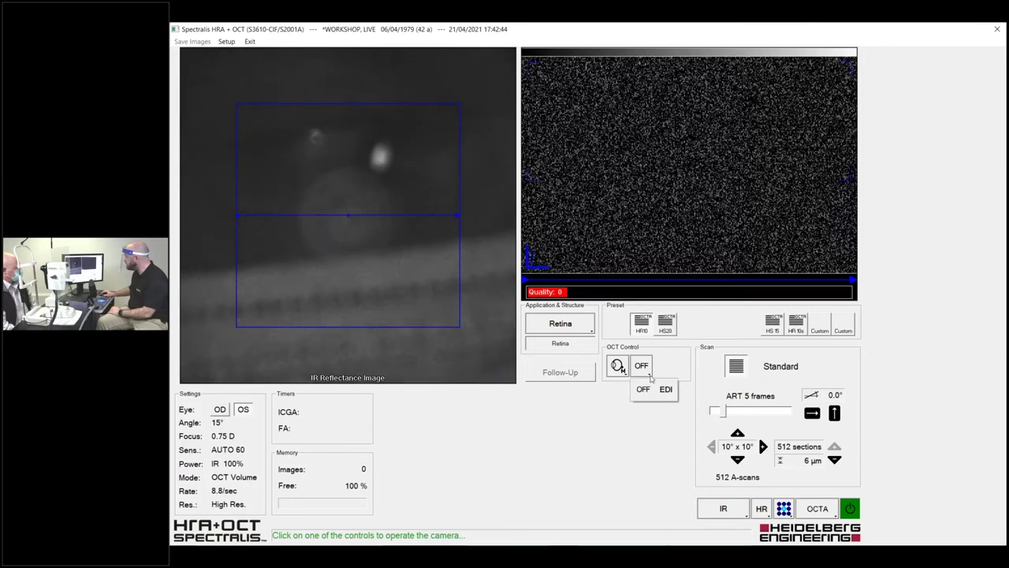
left_click(665, 388)
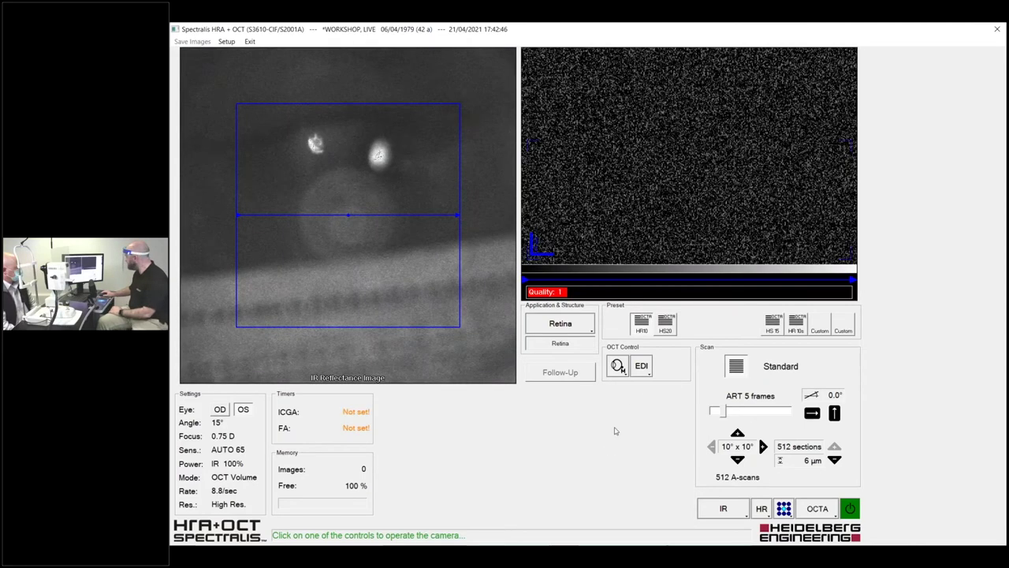
left_click(821, 329)
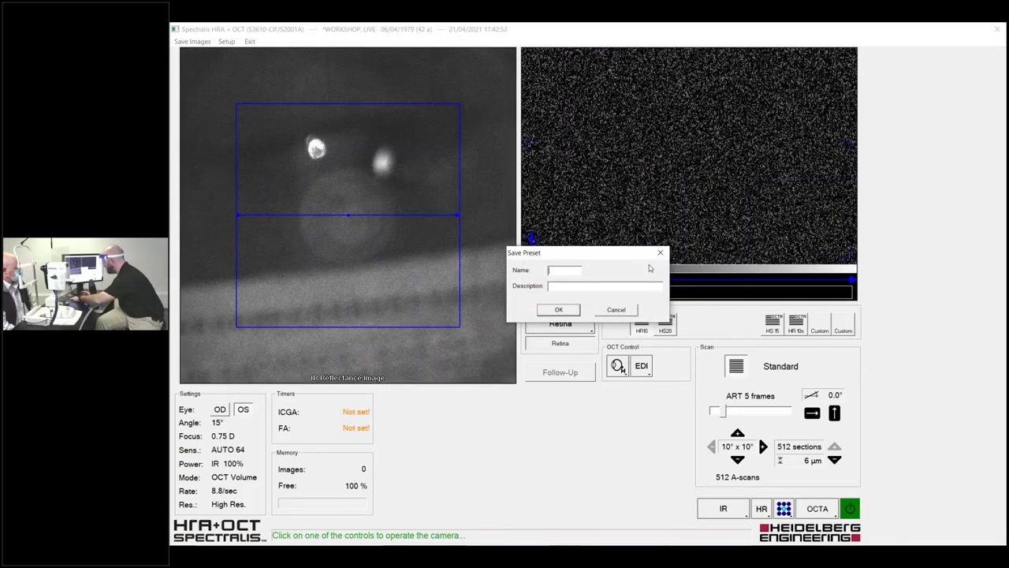
type("HR")
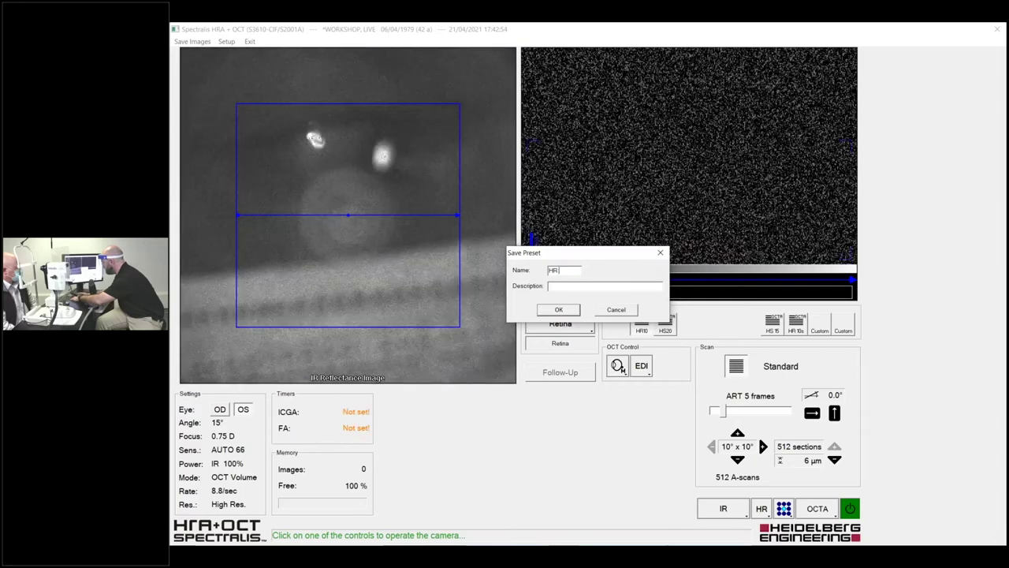
type(" EDI")
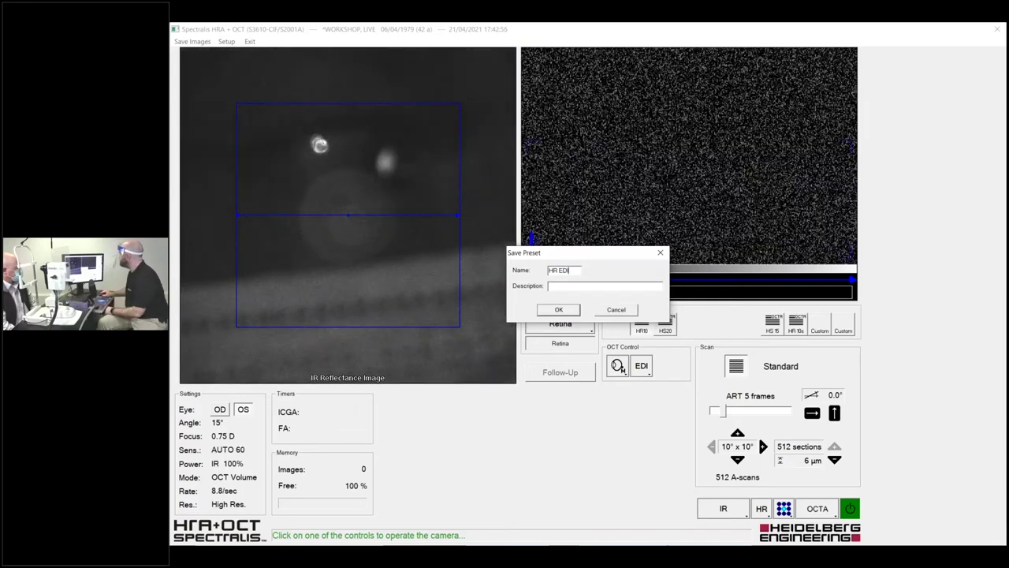
left_click(559, 310)
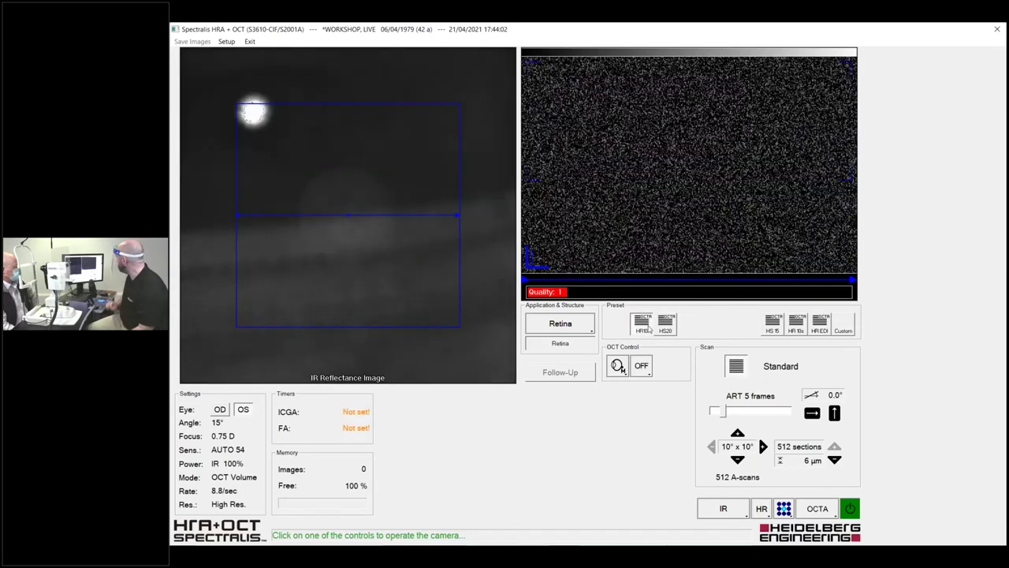
Acquire an OCTA scan of the left eye with the HS20 preset and keep it in the quality check
left_click(666, 323)
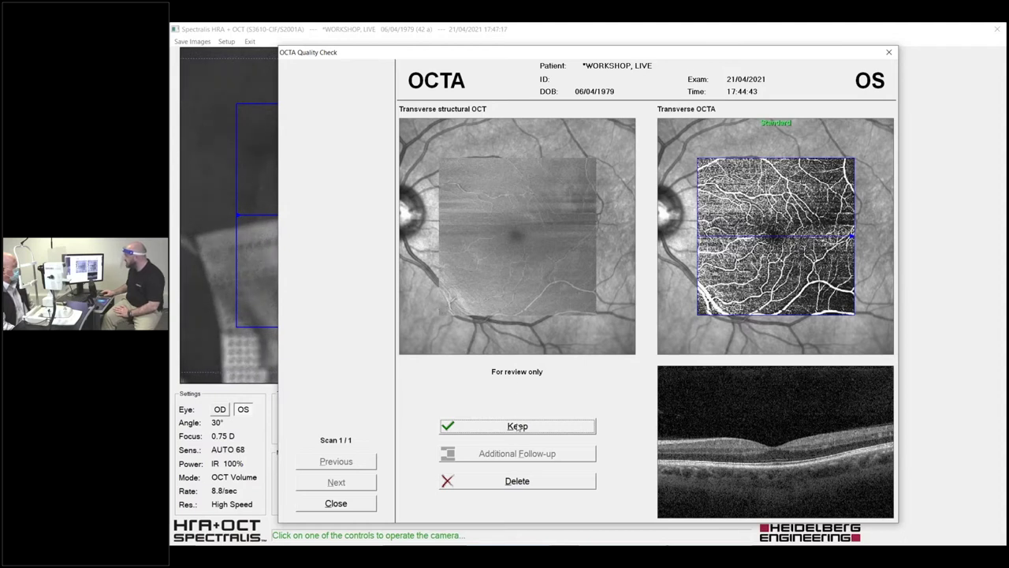
left_click(517, 425)
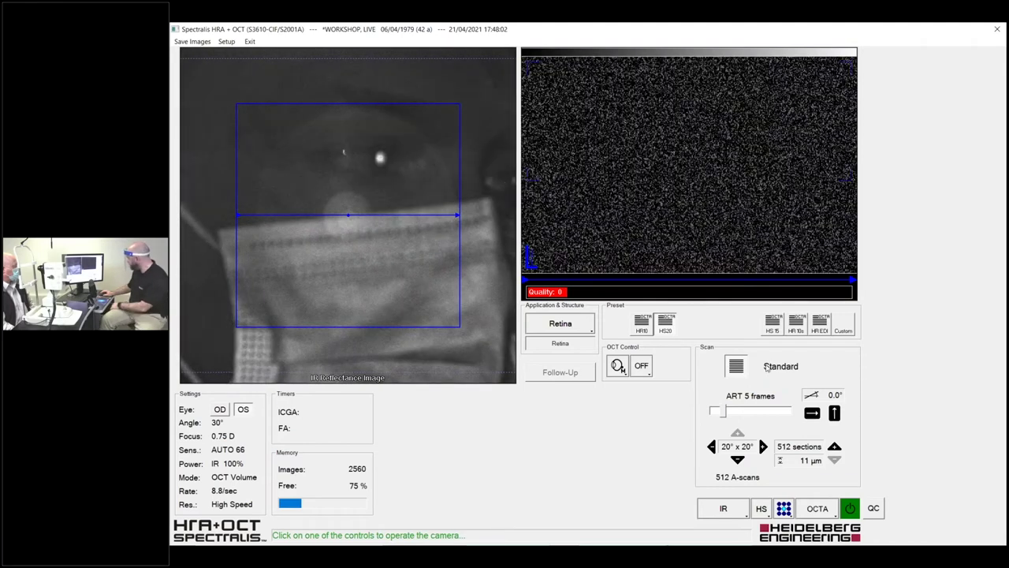
Reopen the OCTA quality check to review the kept scan, then close it
left_click(873, 508)
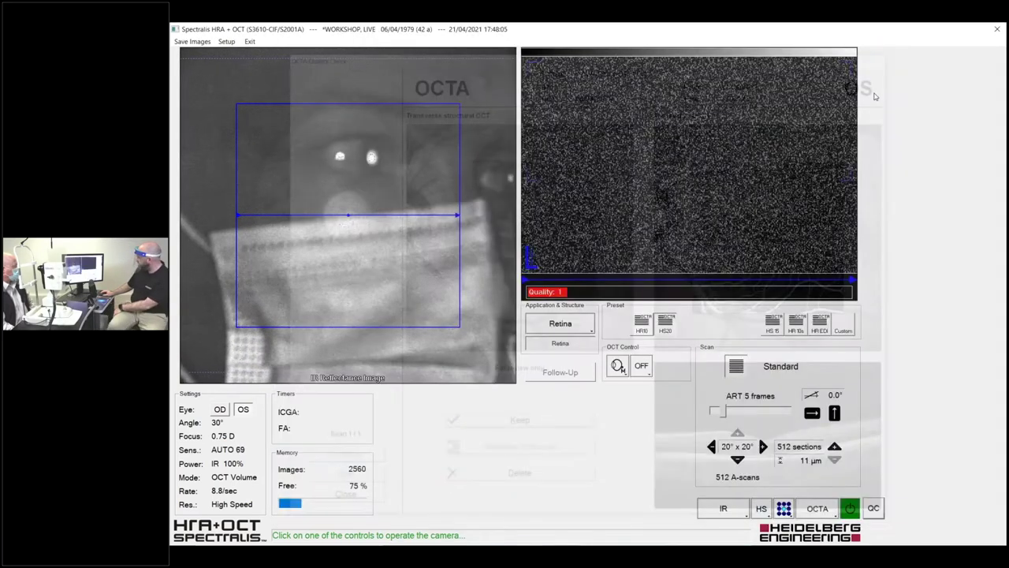
left_click(889, 52)
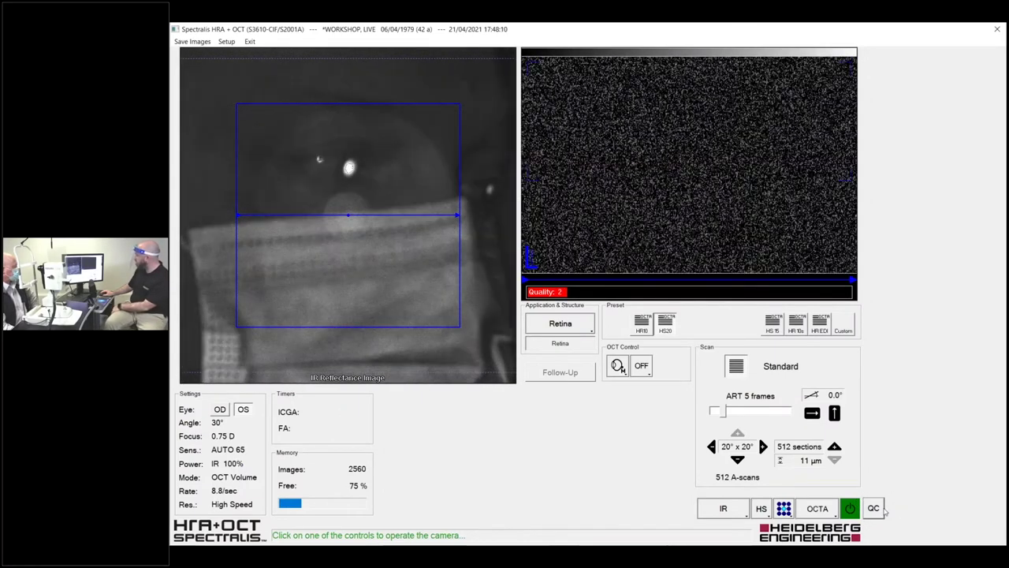
left_click(875, 509)
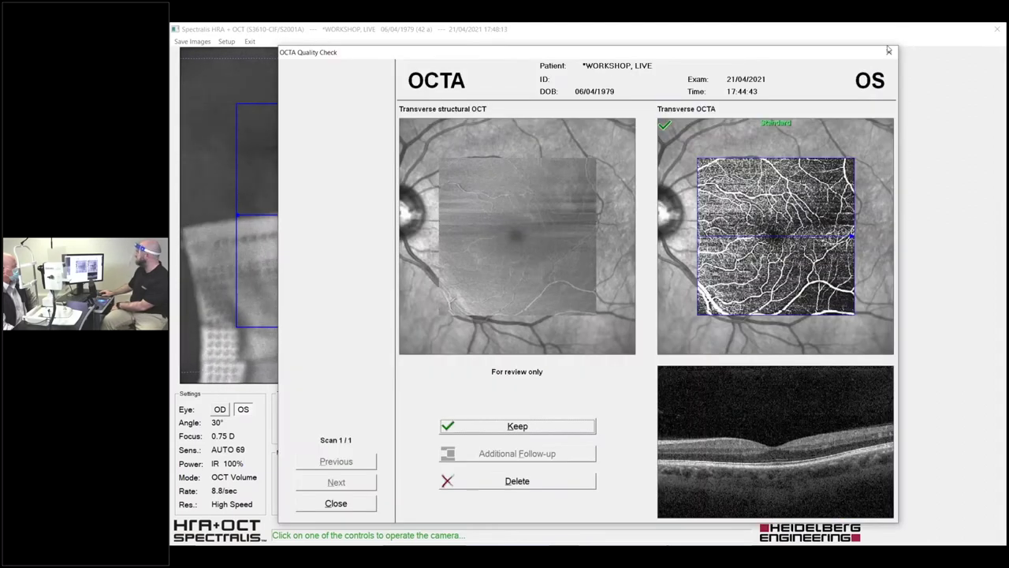
left_click(888, 50)
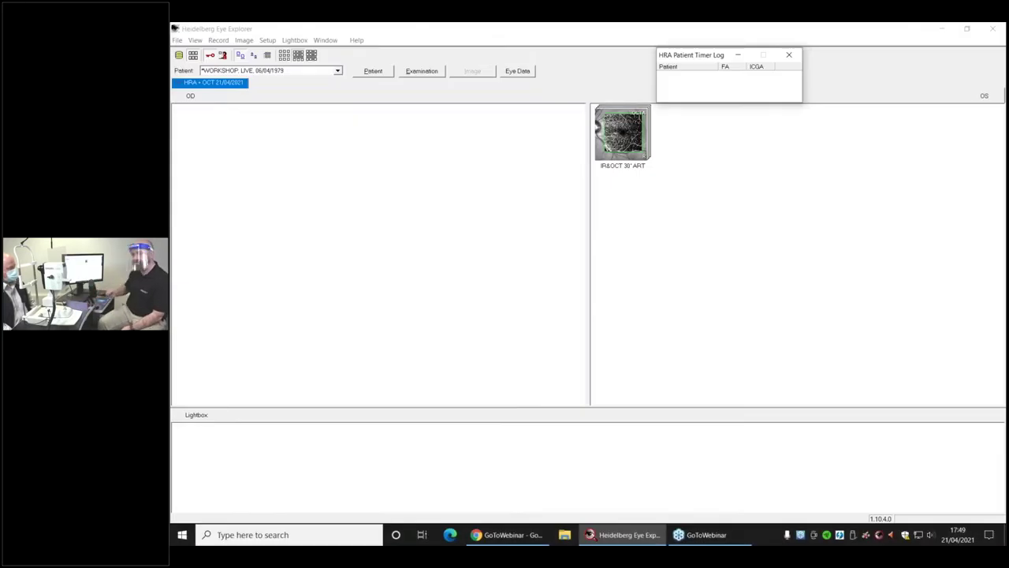
Minimise the patient timer log and set the left-eye OCTA scan as the progression reference
left_click(738, 54)
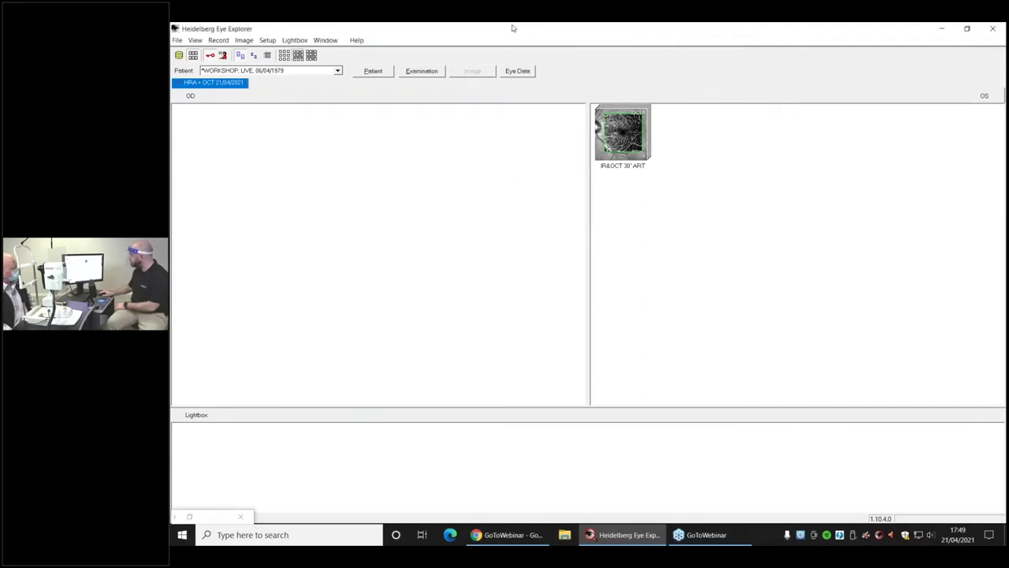
right_click(610, 143)
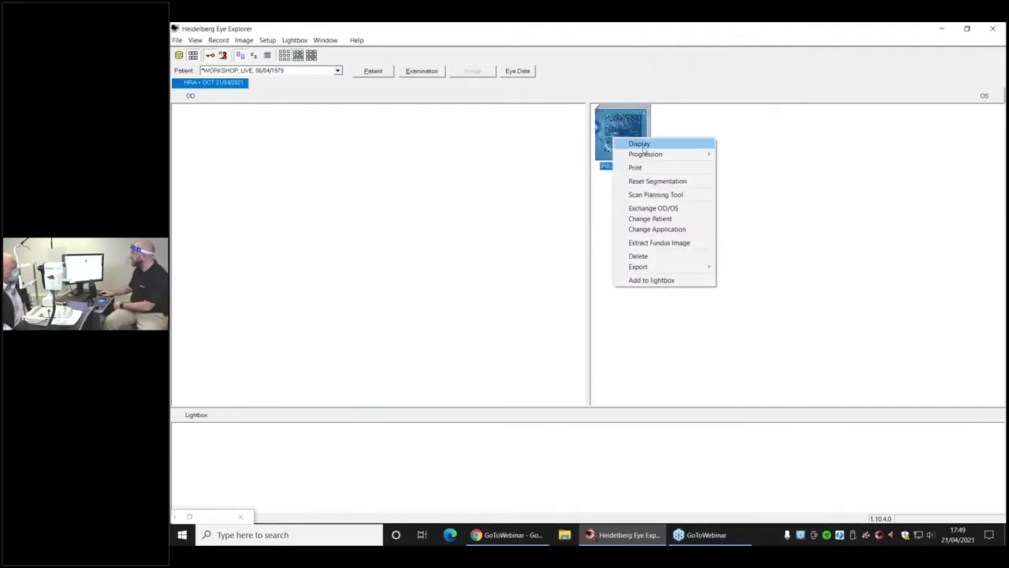
mouse_move(654, 156)
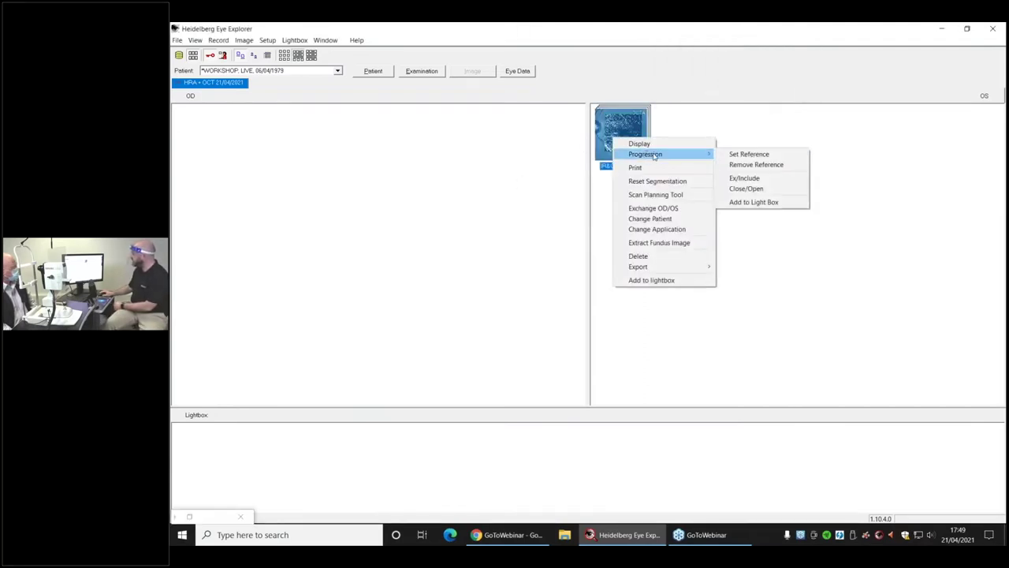
left_click(735, 155)
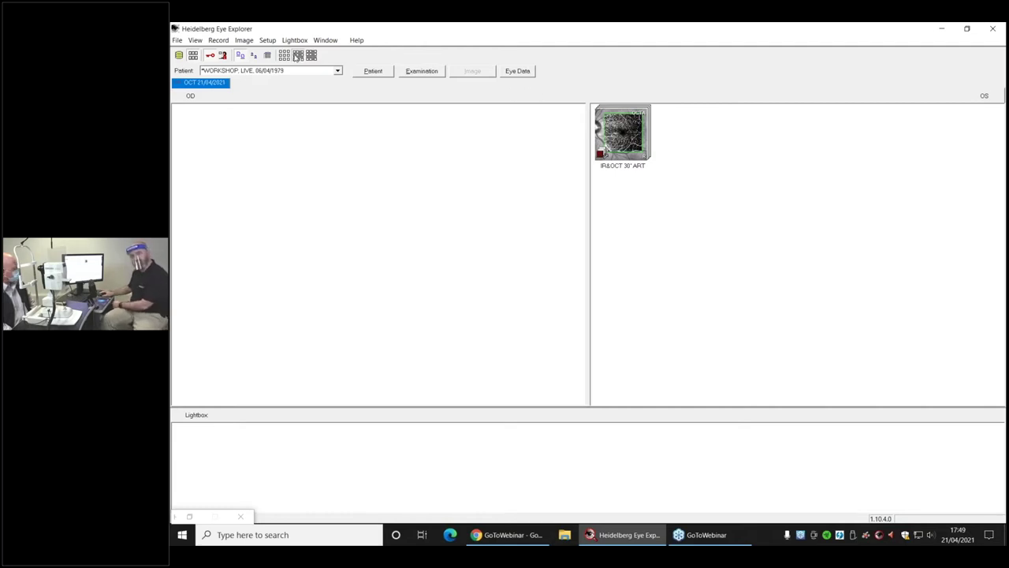
Open the left-eye scan and inspect its cross-section by moving the marker temporal to the fovea
double_click(630, 138)
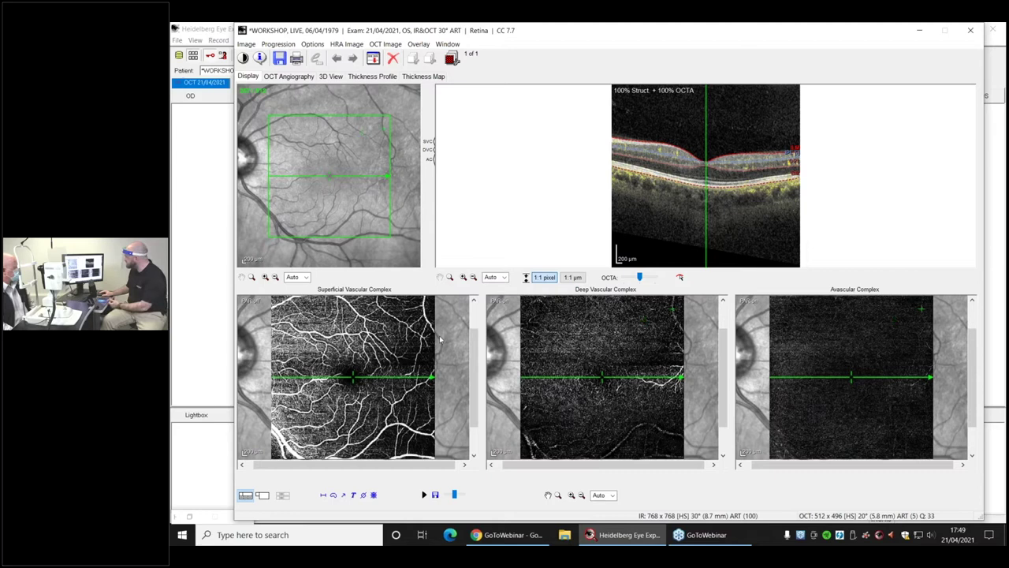
mouse_move(585, 373)
left_mouse_down()
mouse_move(670, 363)
mouse_move(666, 384)
mouse_move(670, 364)
mouse_move(648, 386)
left_mouse_up()
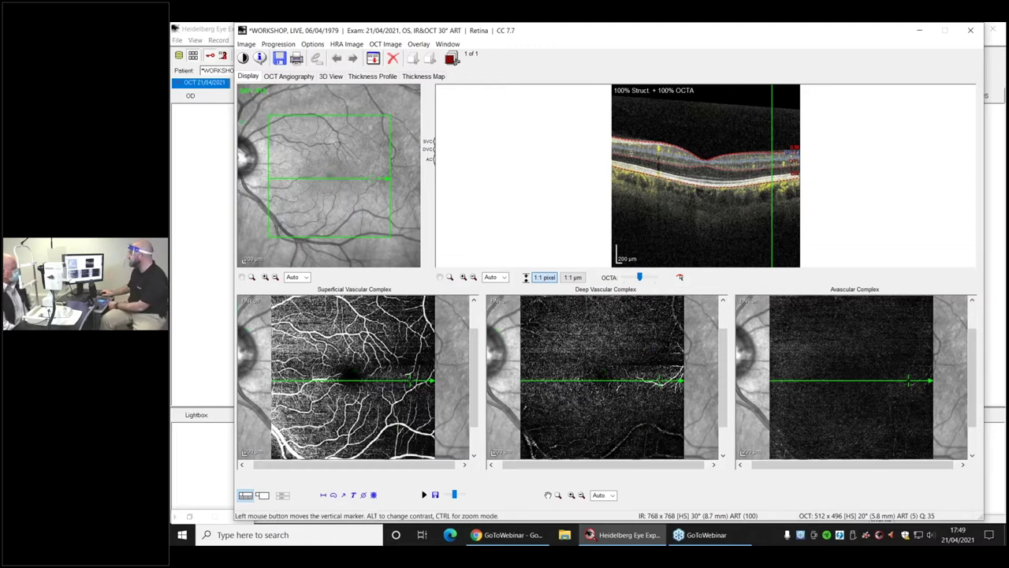
In the OCT angiography view, apply the Slider 40 slab at 1:1 pixel scale and shift it to relative position 42%
left_click(288, 76)
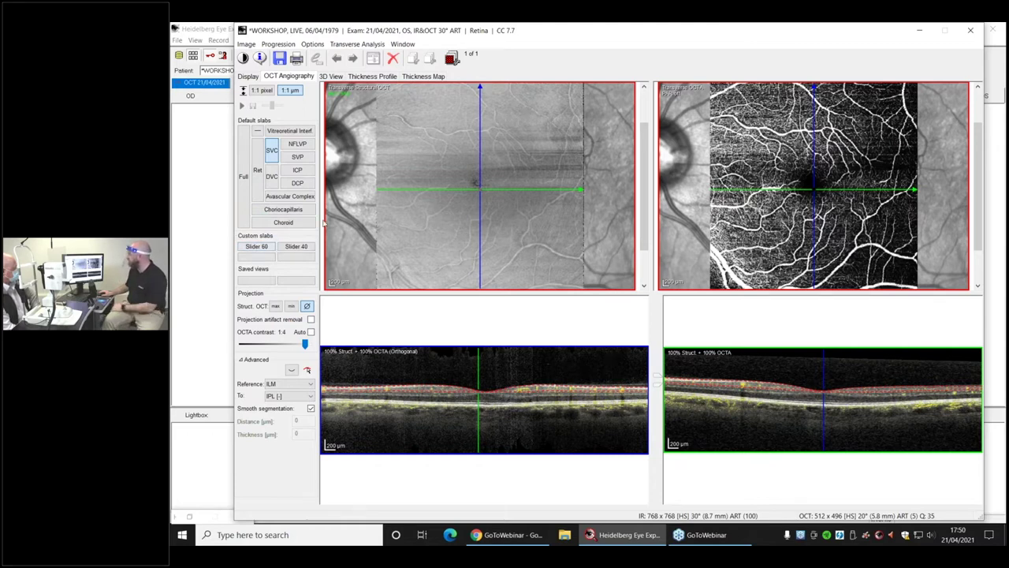
left_click(296, 249)
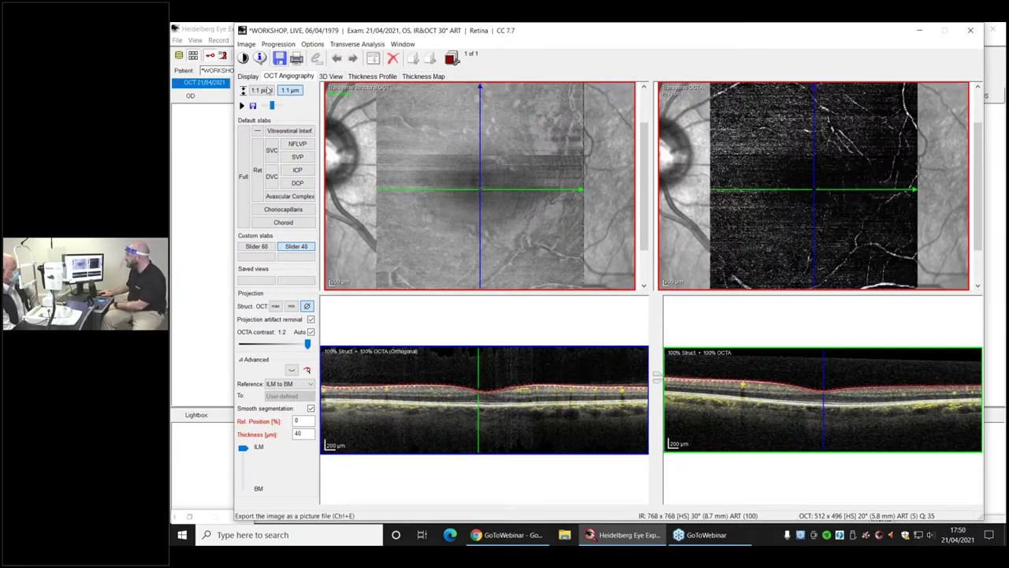
left_click(263, 90)
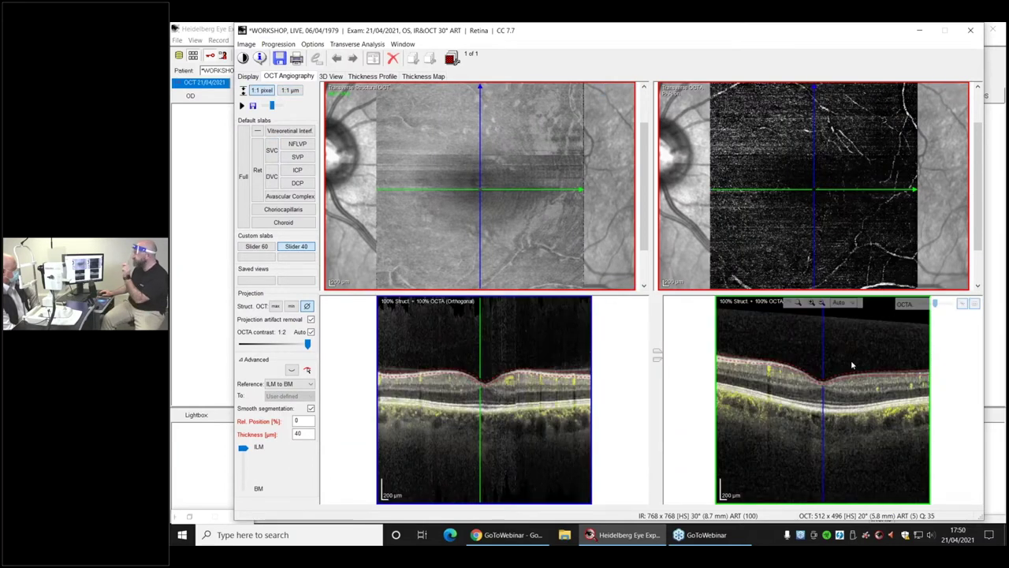
left_click_drag(887, 370, 891, 383)
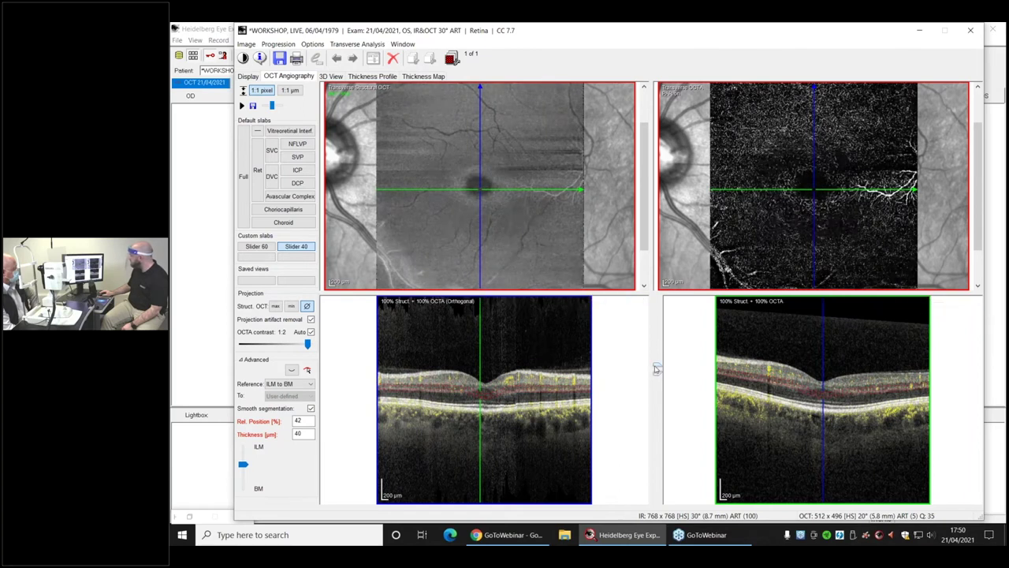
Widen the custom slab to 80 µm near relative position 40% and place the crosshair on the bright vessels temporal to the fovea
left_click(657, 362)
left_click(658, 363)
left_click(658, 362)
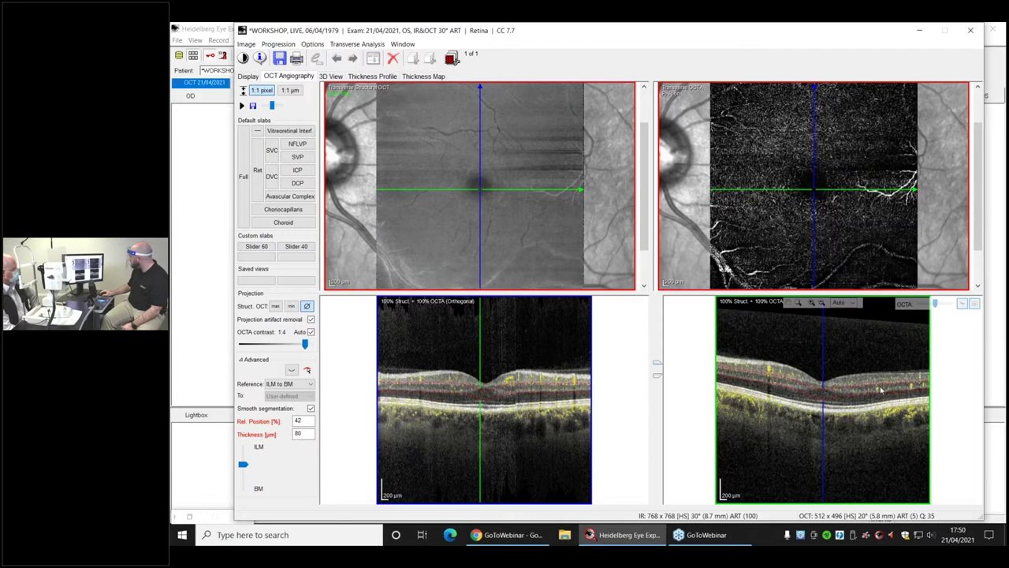
left_click_drag(656, 364, 657, 360)
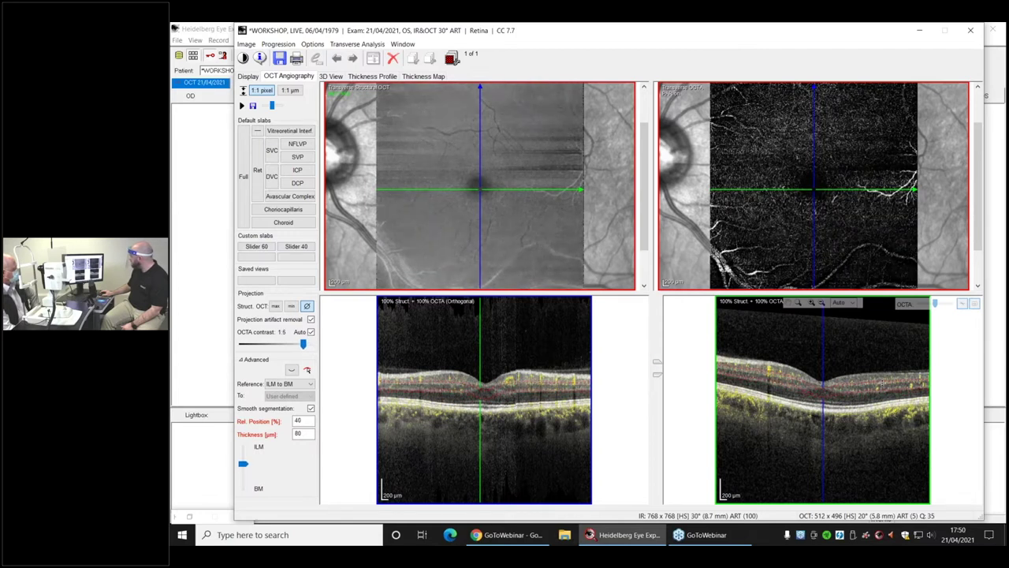
left_click(911, 189)
left_click_drag(911, 190, 883, 195)
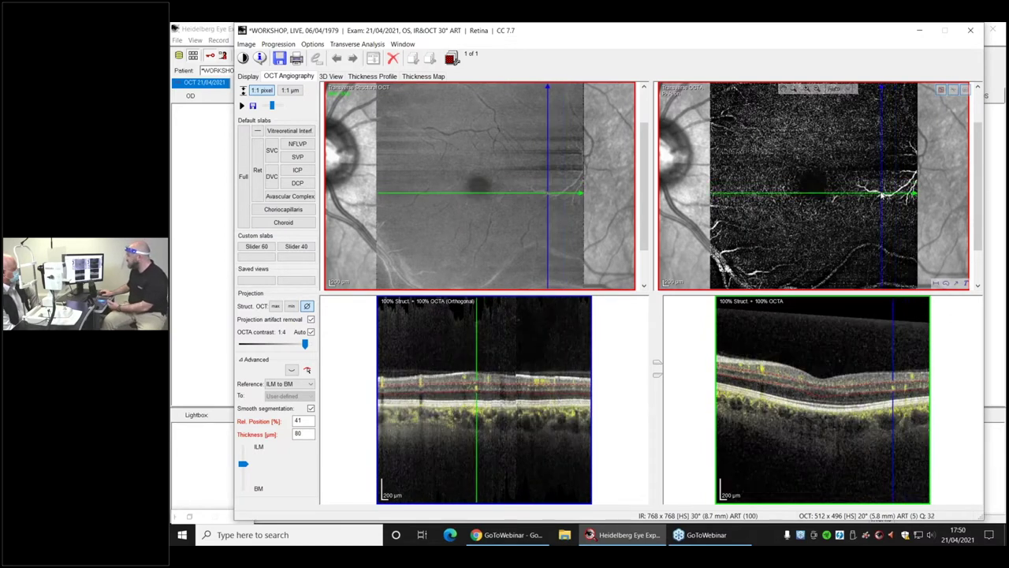
Compare the vessel layers by viewing the SVC, SVP, ICP and DVC default slabs in turn
left_click(272, 154)
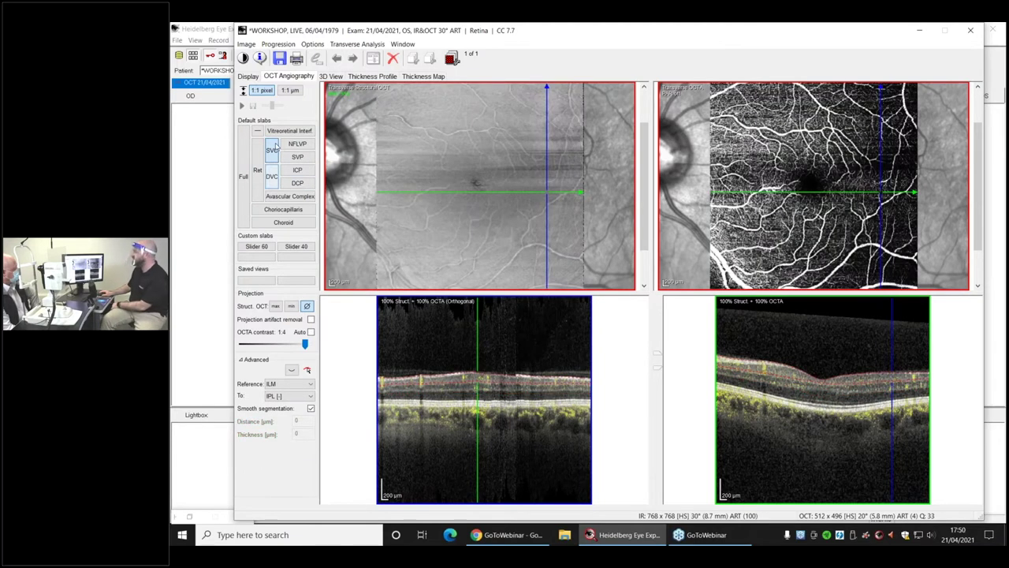
left_click(298, 158)
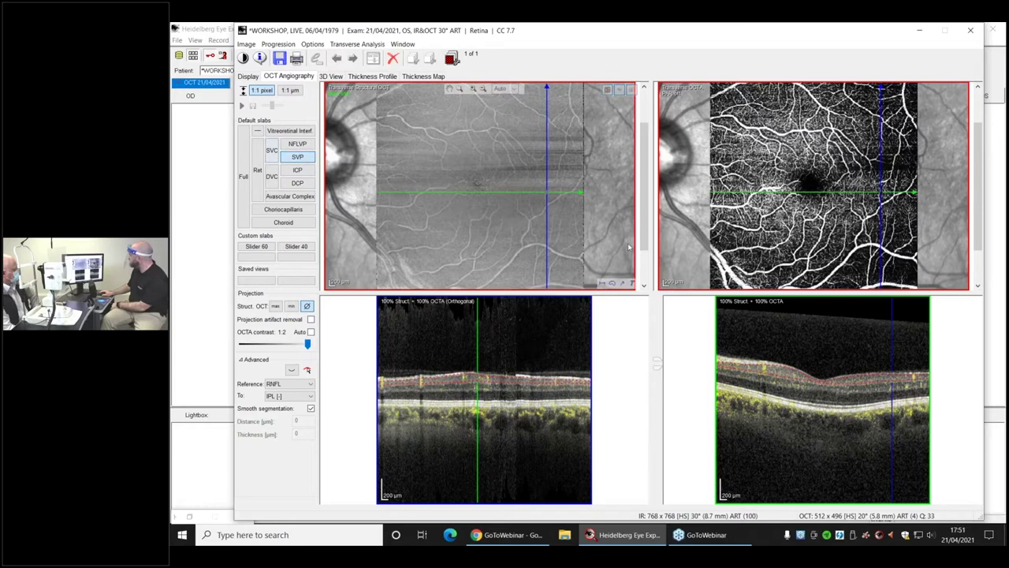
mouse_move(860, 382)
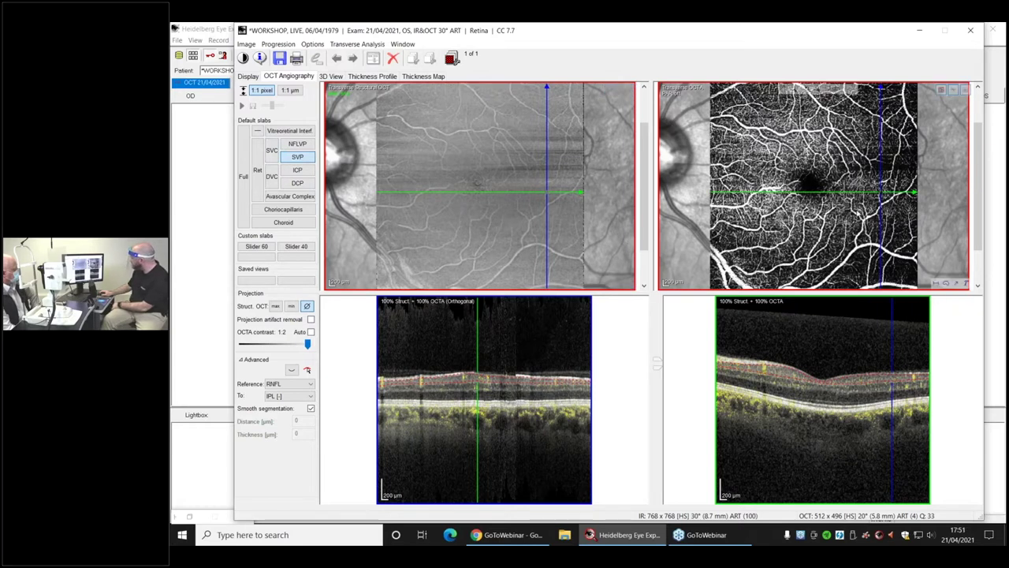
left_click(298, 170)
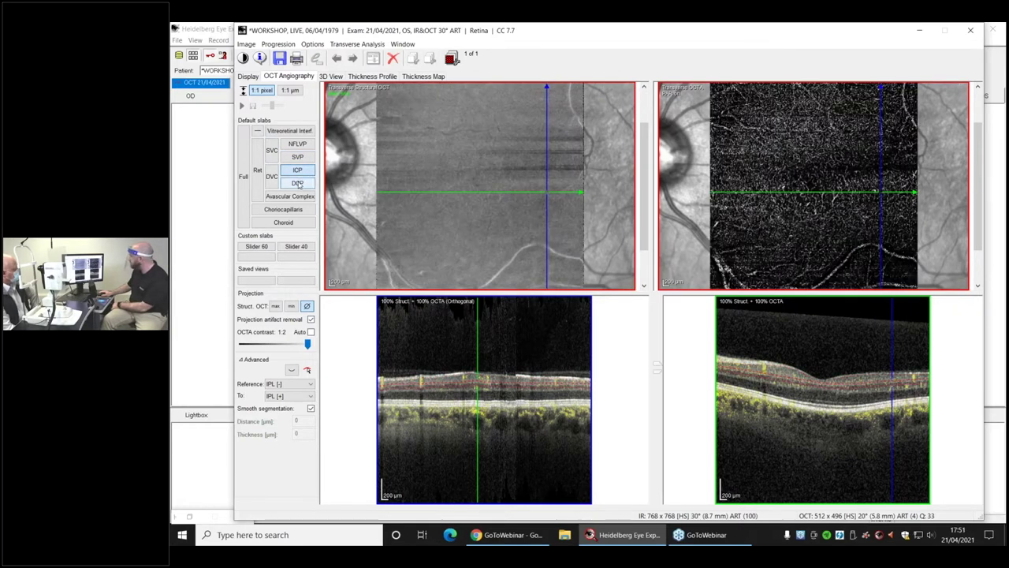
left_click(273, 178)
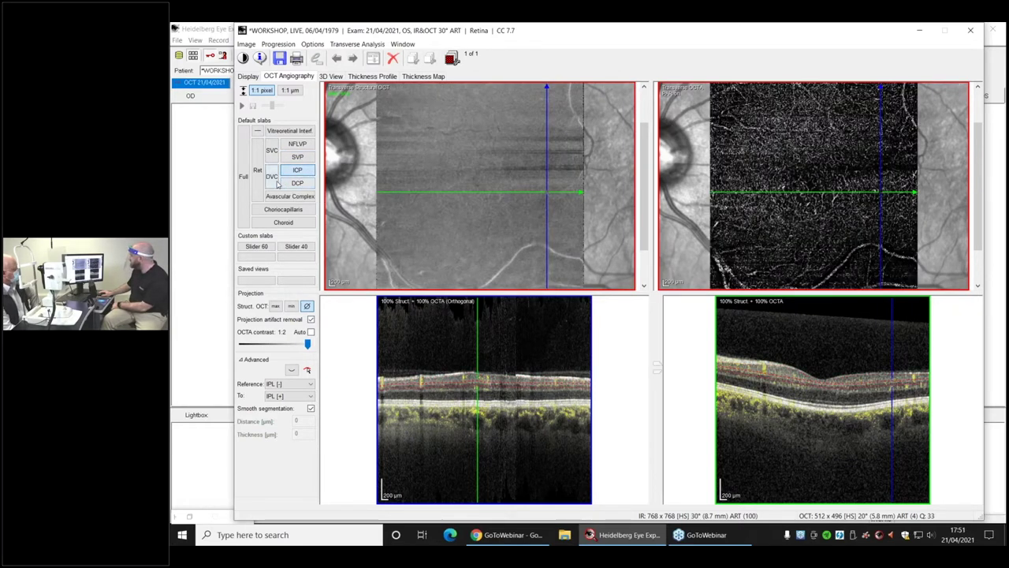
Move the crosshair to the temporal vessels in the DVC image and examine the enlarged cross-sections there, then restore the four-image layout
left_click(913, 178)
left_click_drag(912, 191, 903, 184)
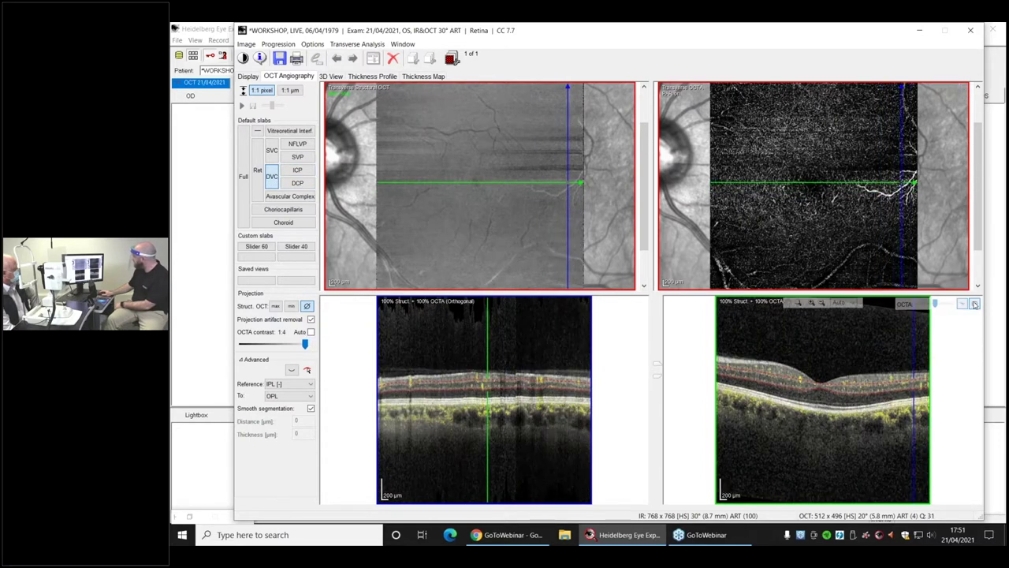
double_click(885, 342)
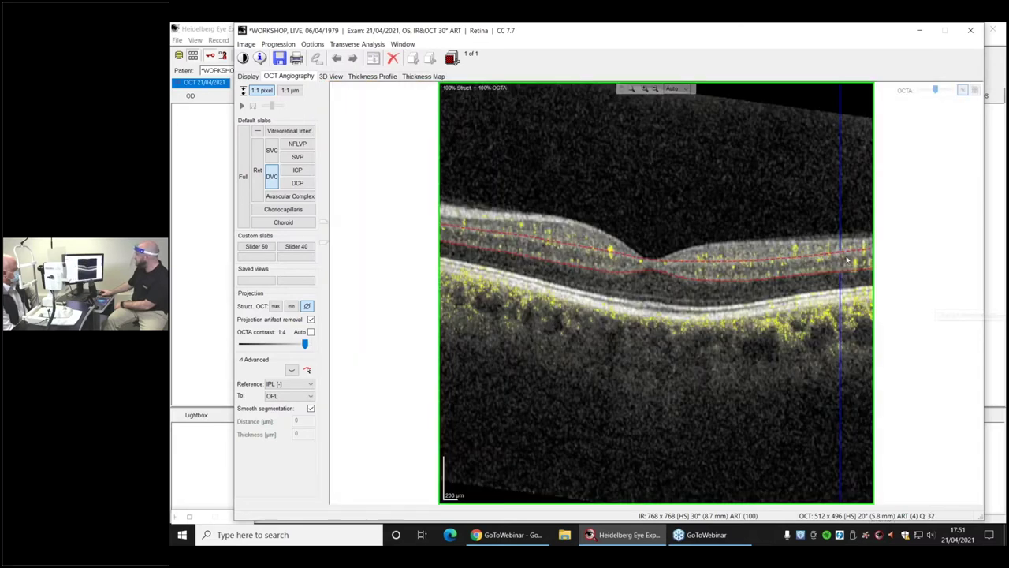
scroll(842, 280, "down", 5)
scroll(848, 265, "down", 4)
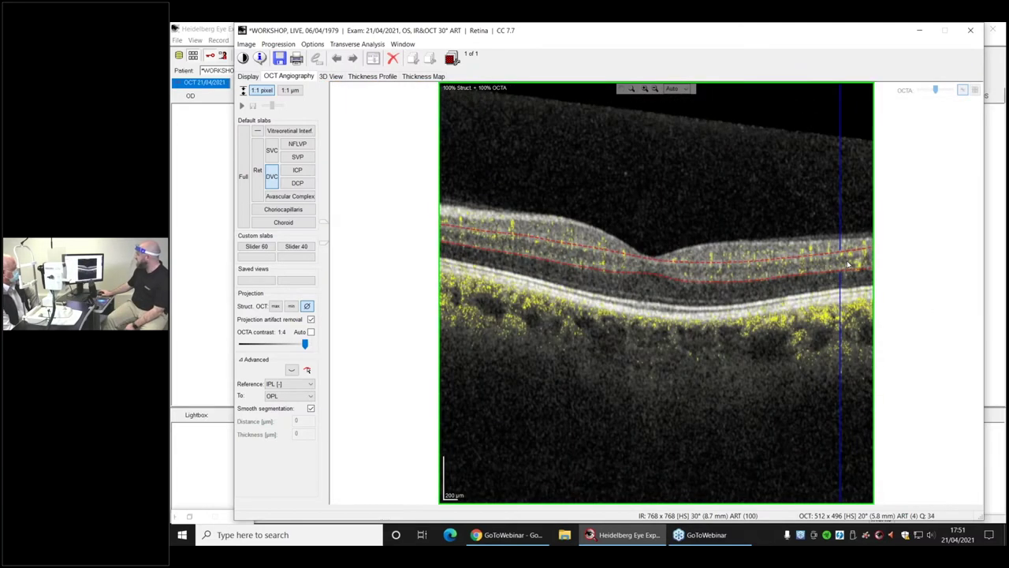
scroll(848, 269, "down", 2)
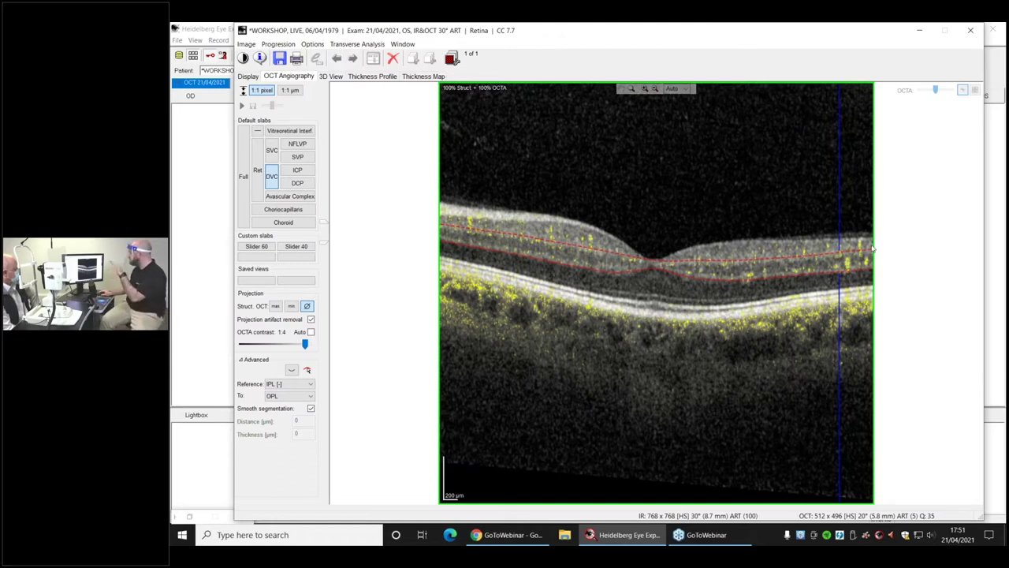
left_click(975, 93)
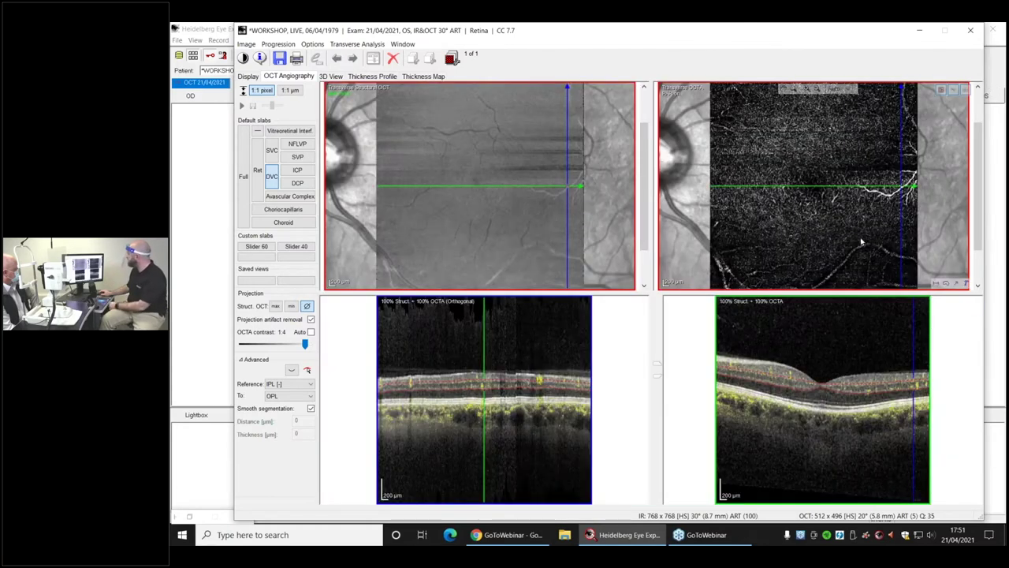
Apply the Slider 40 slab, move it down to relative position 44% and widen it to 72 µm
left_click(262, 246)
left_click(297, 247)
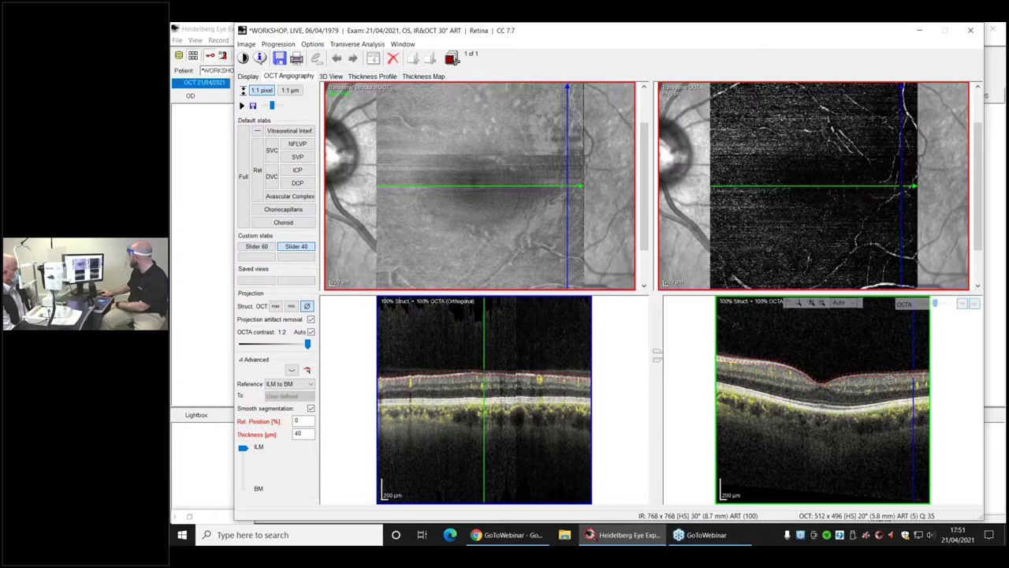
scroll(889, 380, "down", 5)
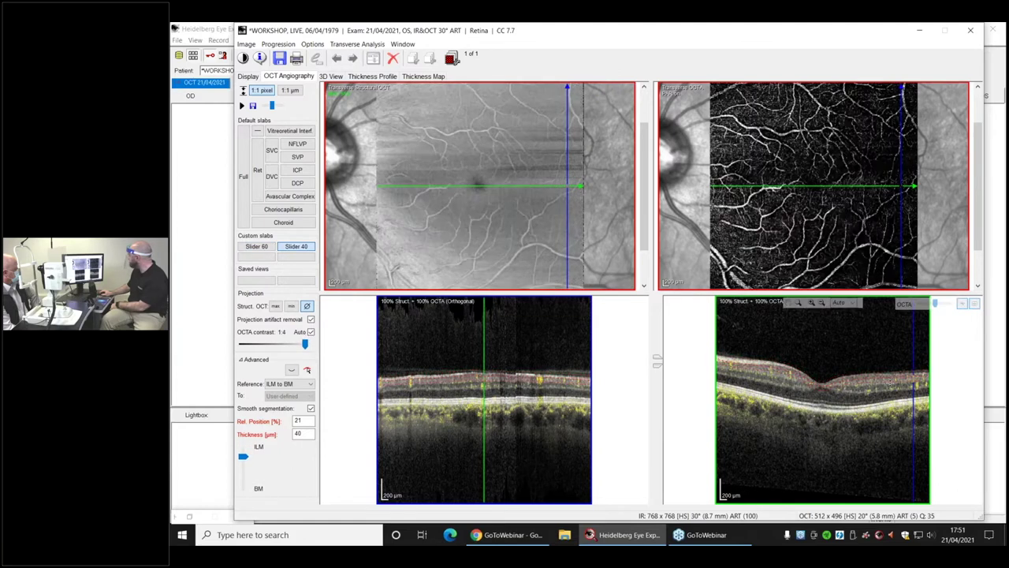
scroll(889, 385, "down", 3)
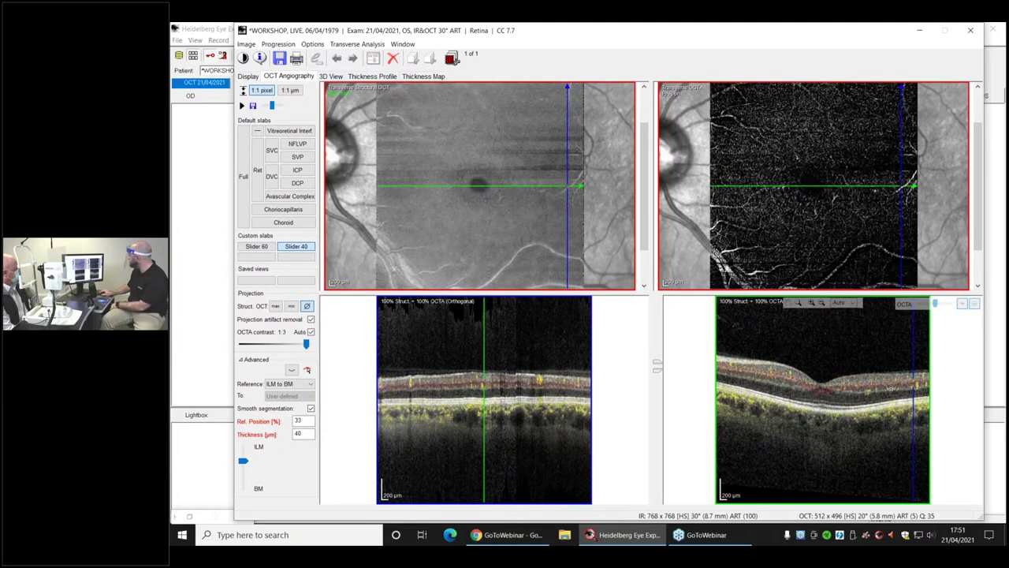
scroll(890, 389, "down", 1)
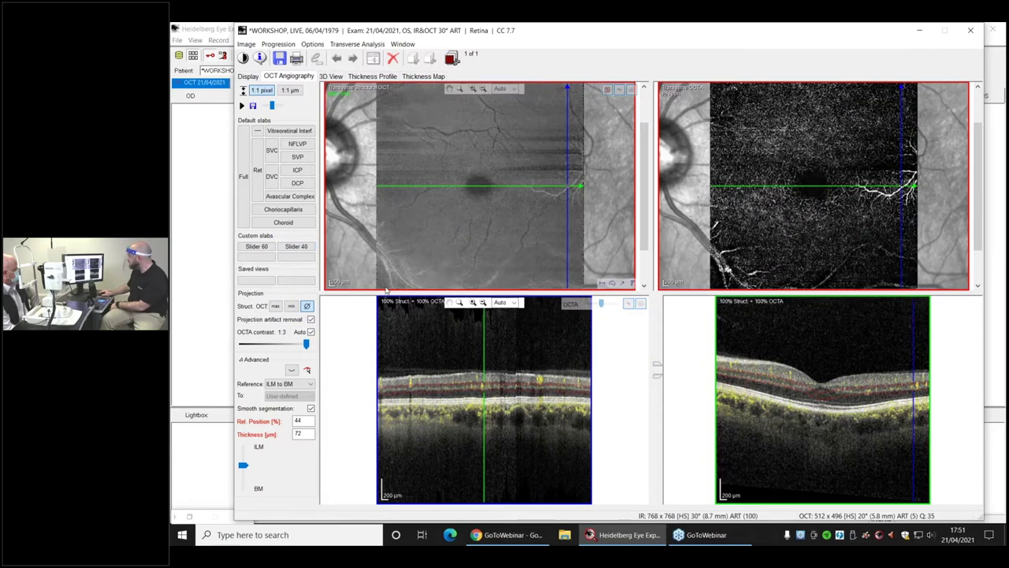
Set the OCTA contrast to 1:1 and inspect the enlarged transverse OCTA image, then close the scan
left_click_drag(307, 349, 311, 349)
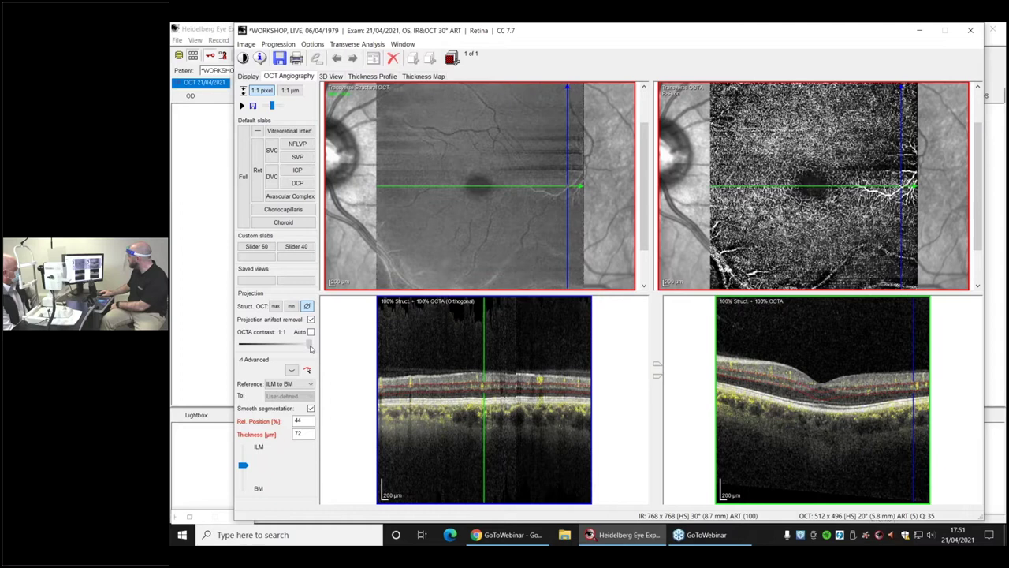
left_click(965, 90)
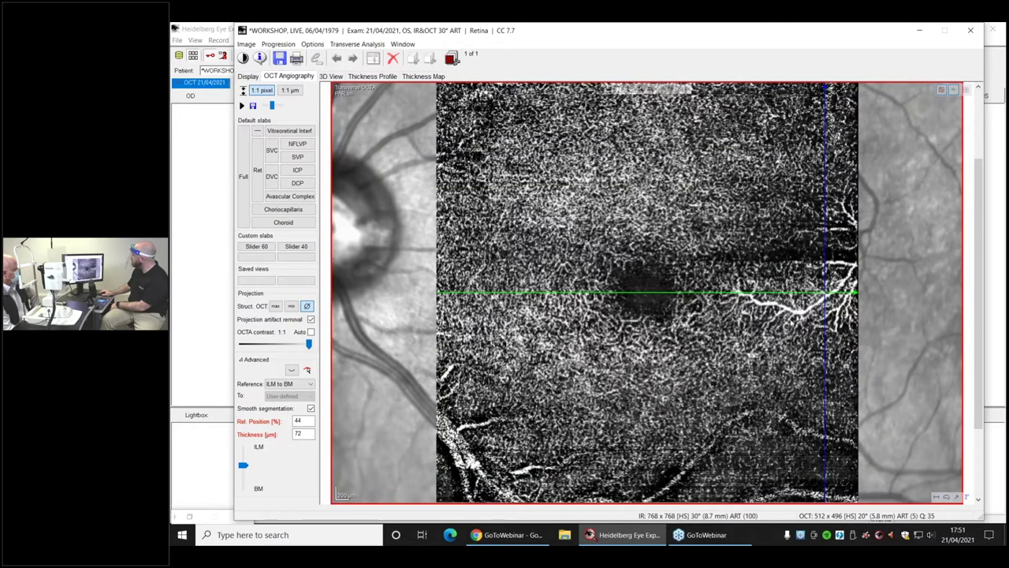
left_click(965, 90)
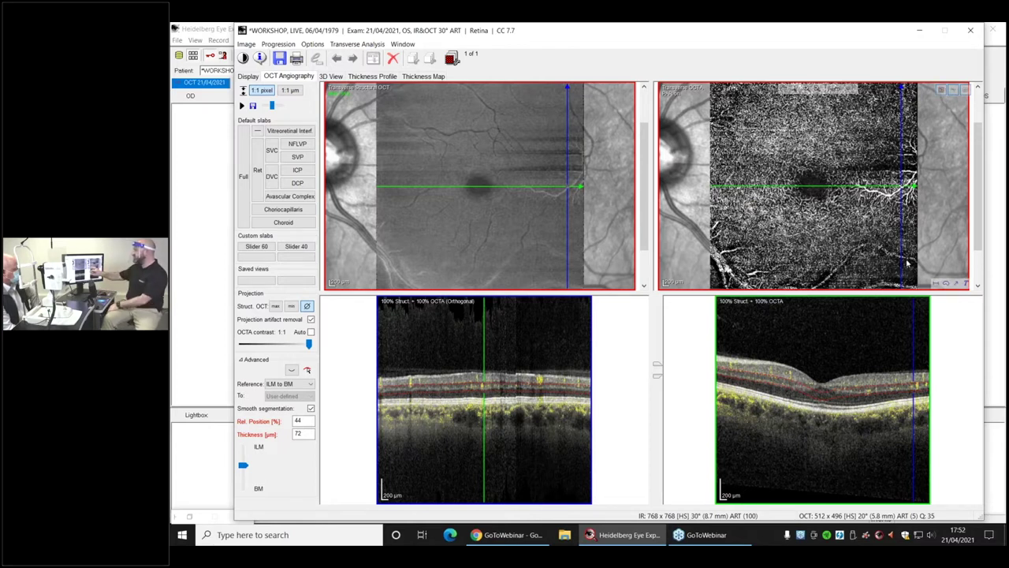
left_click(970, 30)
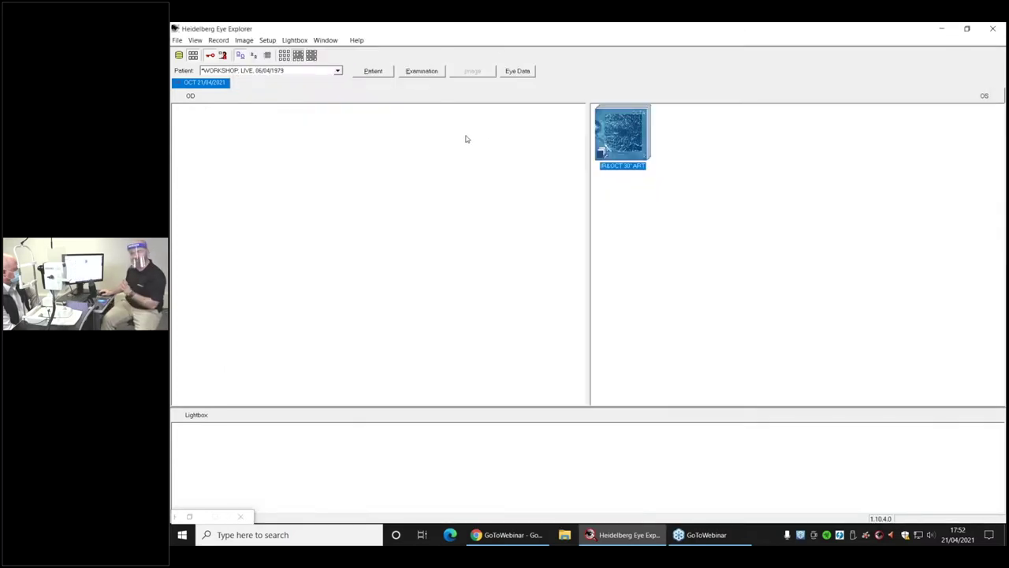
Open the left-eye scan in the Scan Planning Tool and set the field of view to 30°
right_click(628, 137)
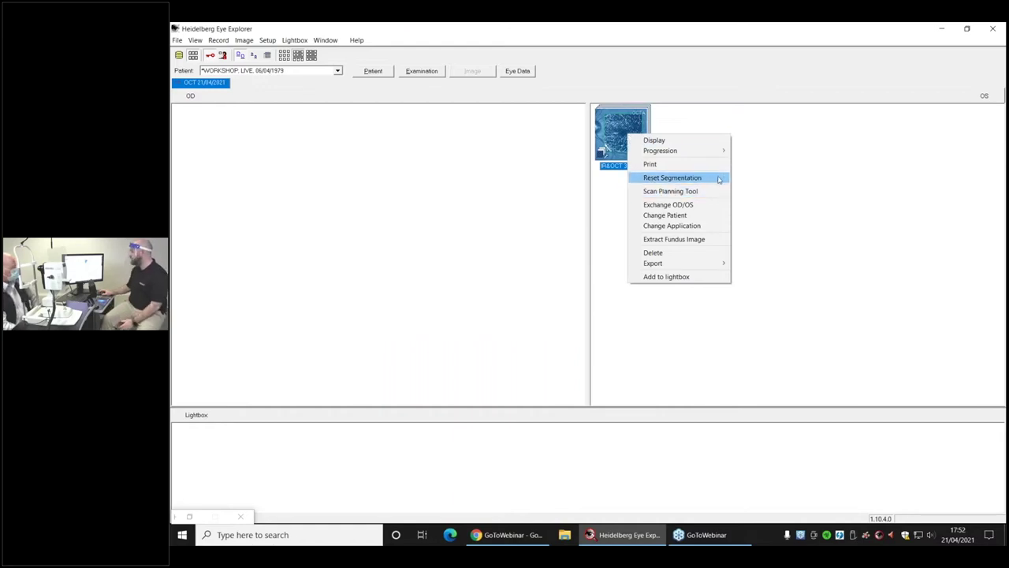
left_click(670, 192)
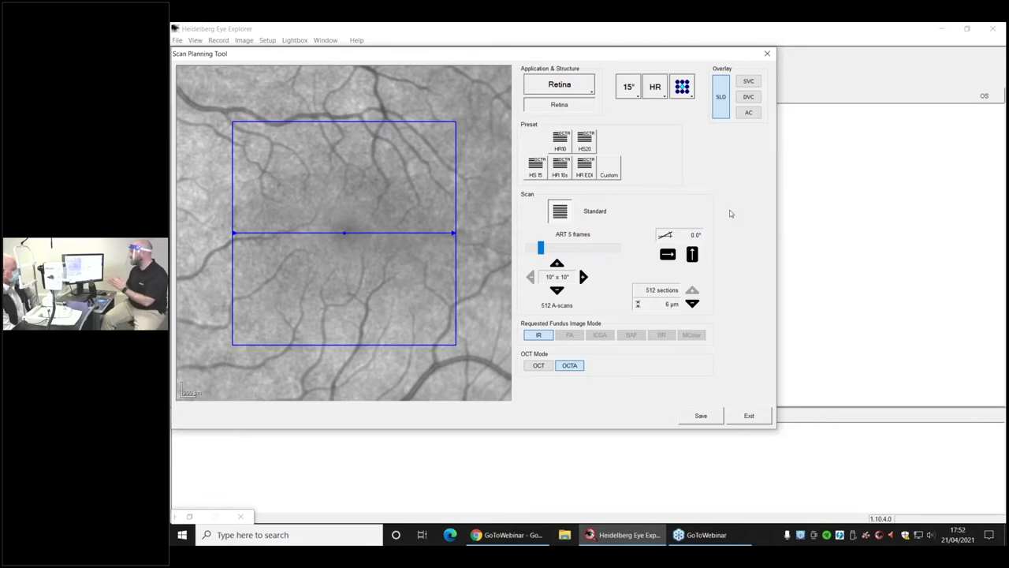
left_click(628, 87)
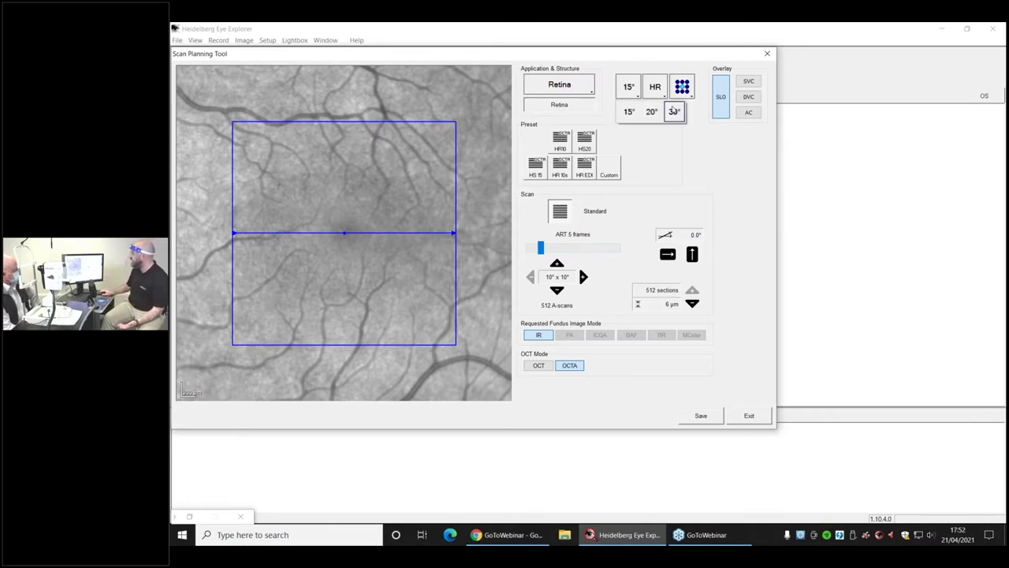
left_click(675, 112)
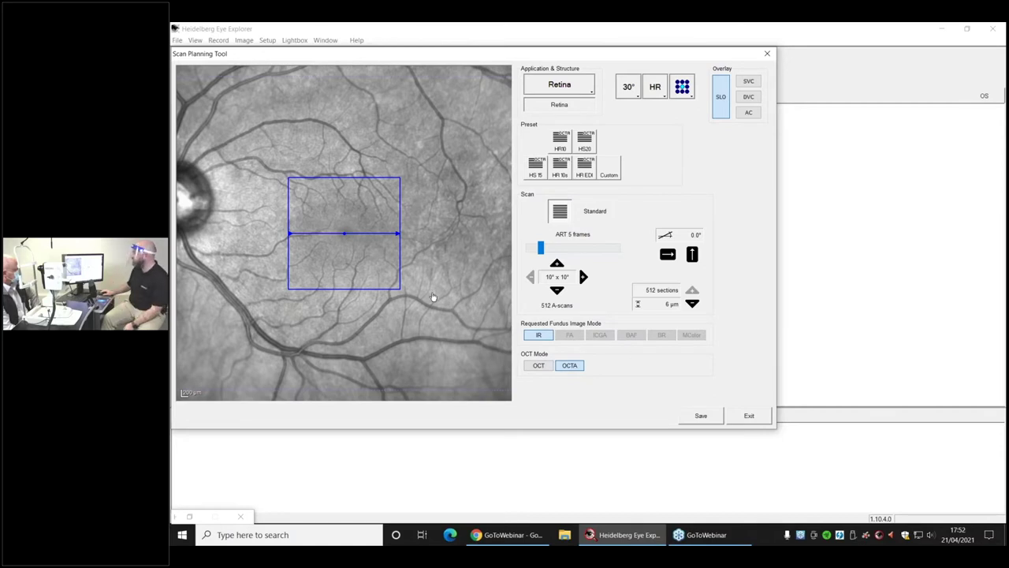
Compare the SVC, DVC and AC overlays behind the planned 10° x 10° scan area and settle on the DVC overlay
mouse_move(344, 233)
left_mouse_down()
mouse_move(392, 183)
mouse_move(321, 243)
mouse_move(361, 198)
mouse_move(345, 234)
left_mouse_up()
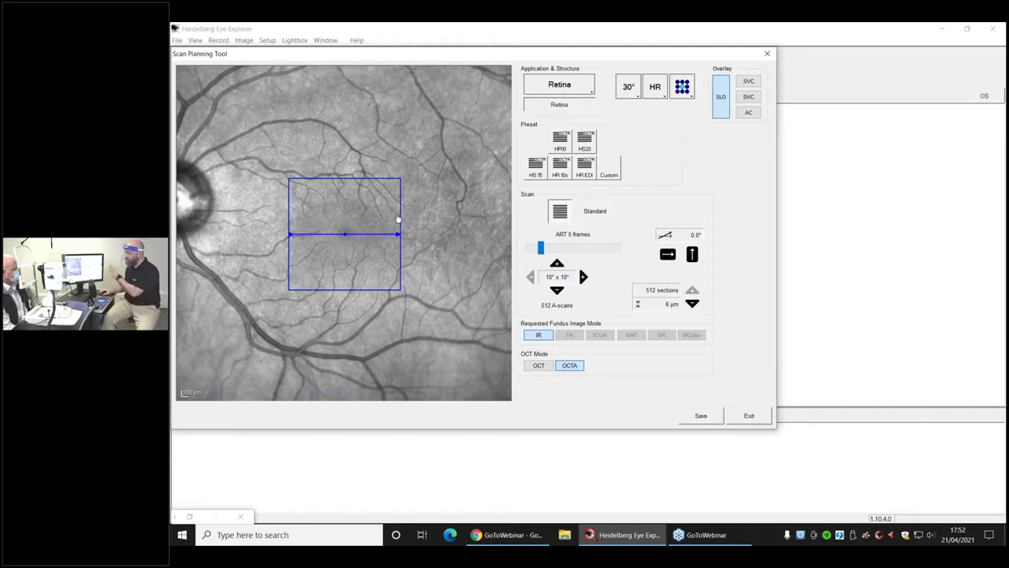
left_click(747, 82)
left_click(748, 97)
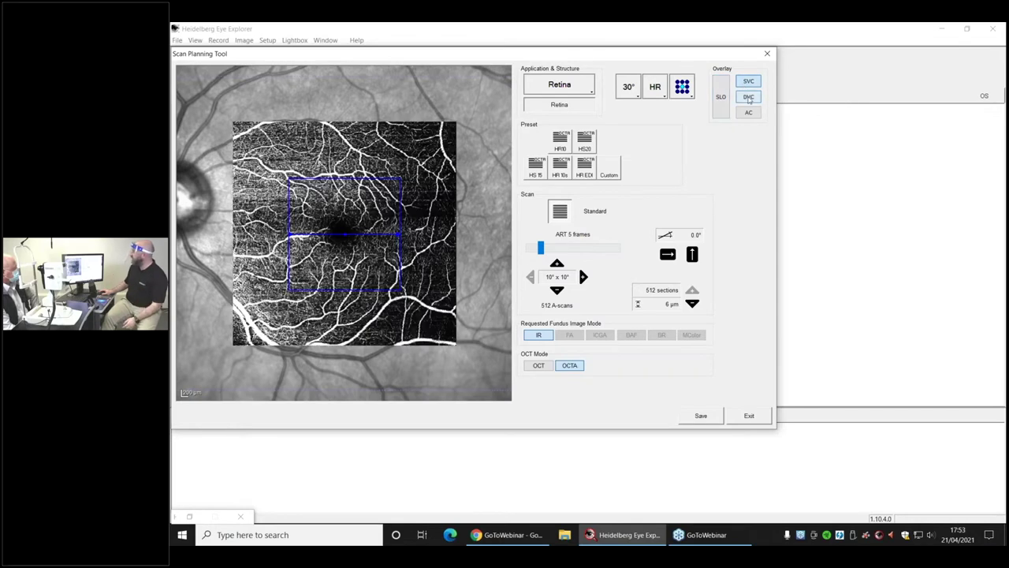
left_click(748, 112)
left_click(748, 82)
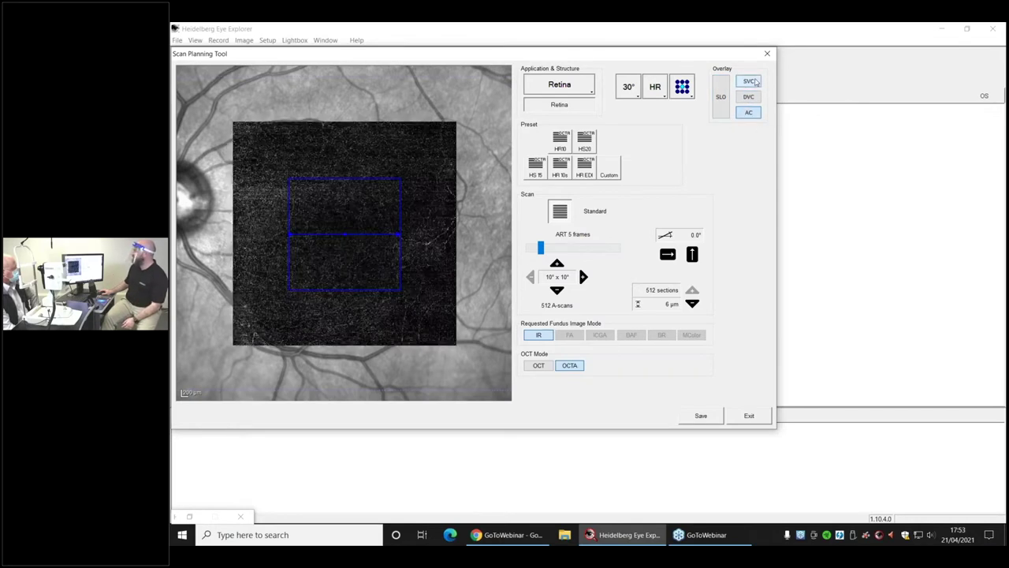
left_click(747, 100)
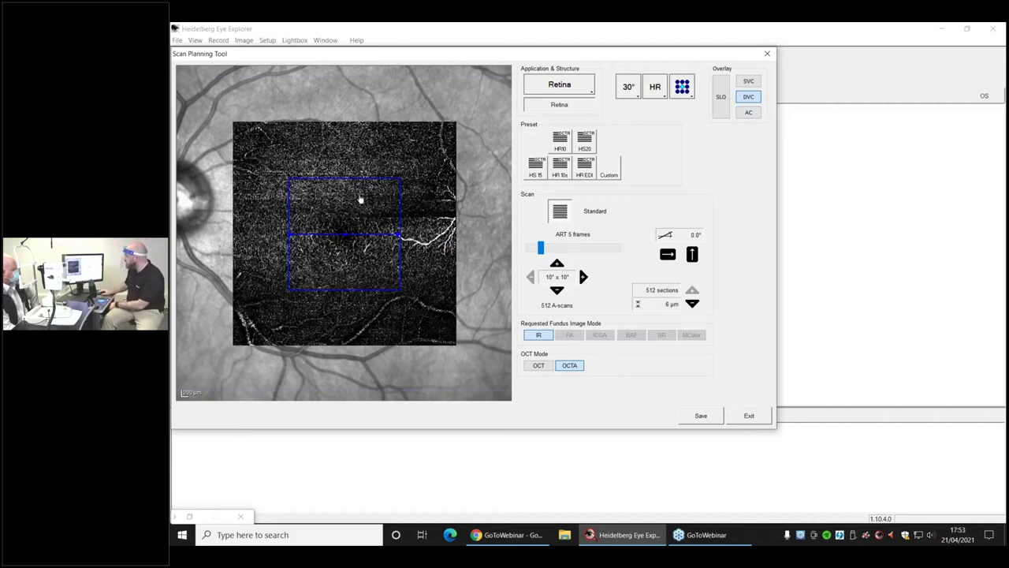
Position the 10° x 10° scan area over the temporal vessels, save the planned scan and exit planning
left_click_drag(361, 236, 423, 226)
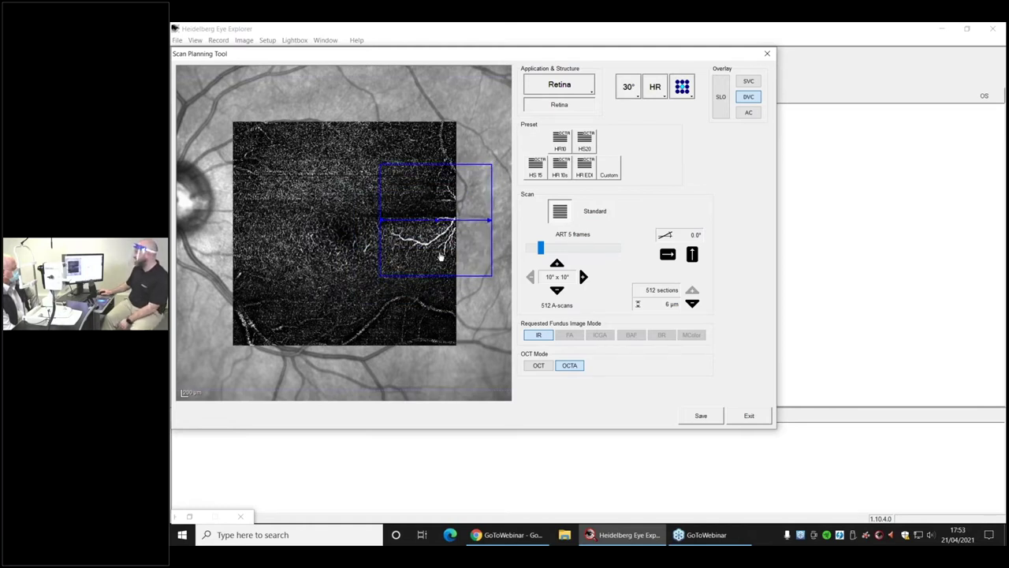
left_click(701, 416)
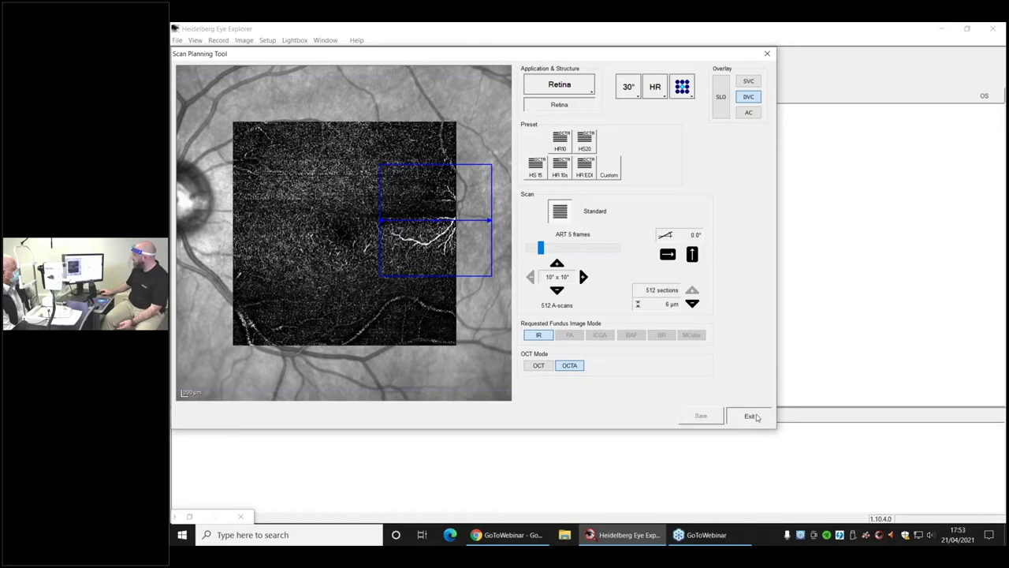
left_click(748, 416)
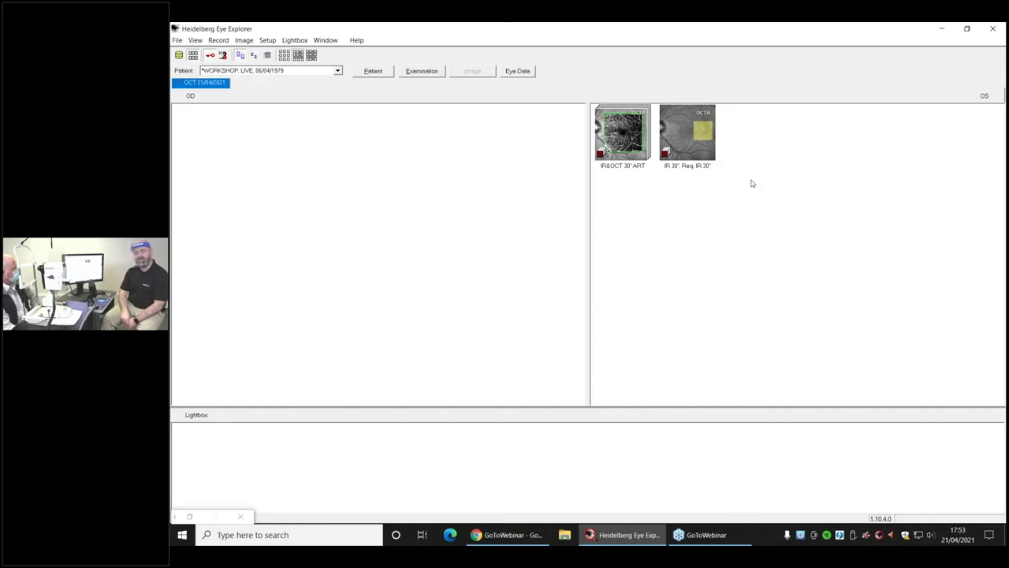
Start a new acquisition with the camera on and load the planned left-eye IR scan as the follow-up reference
left_click(223, 56)
left_click(563, 302)
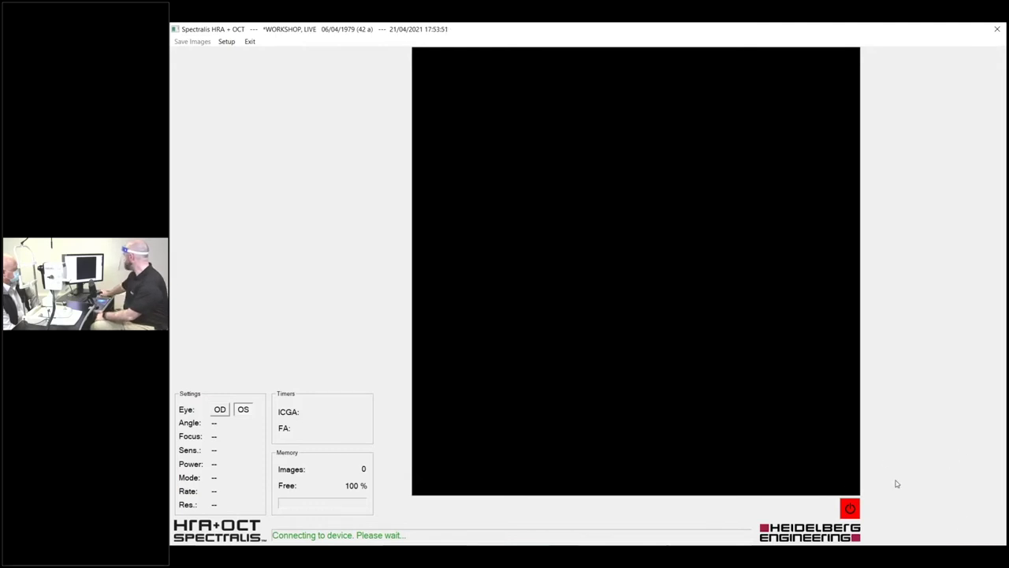
left_click(850, 508)
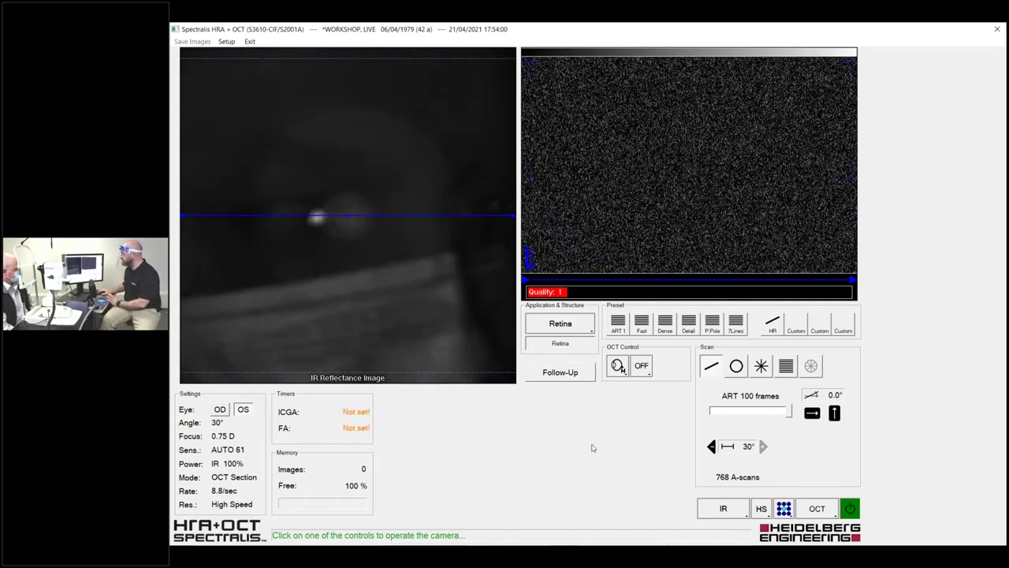
left_click(561, 372)
left_click(638, 199)
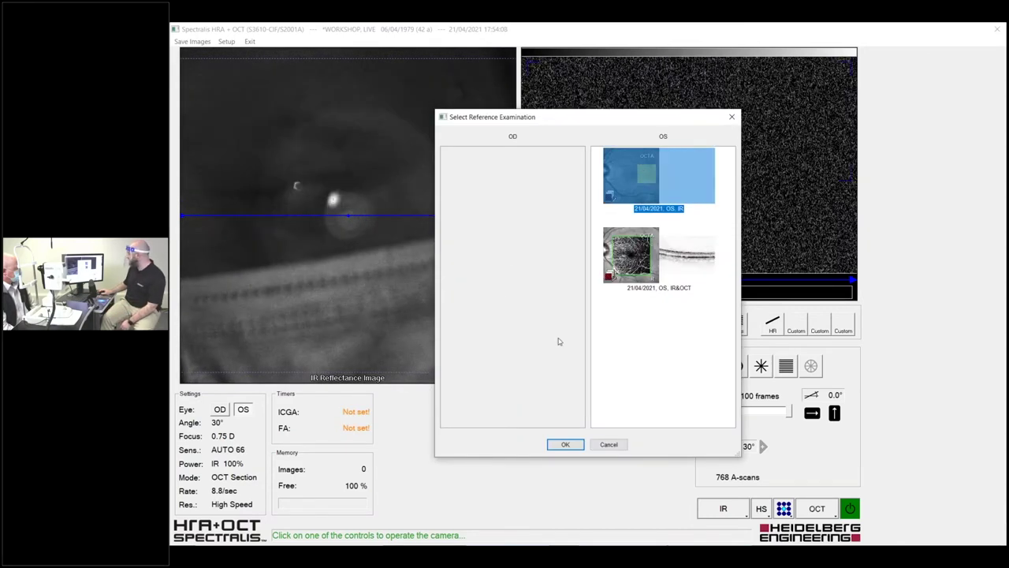
left_click(556, 444)
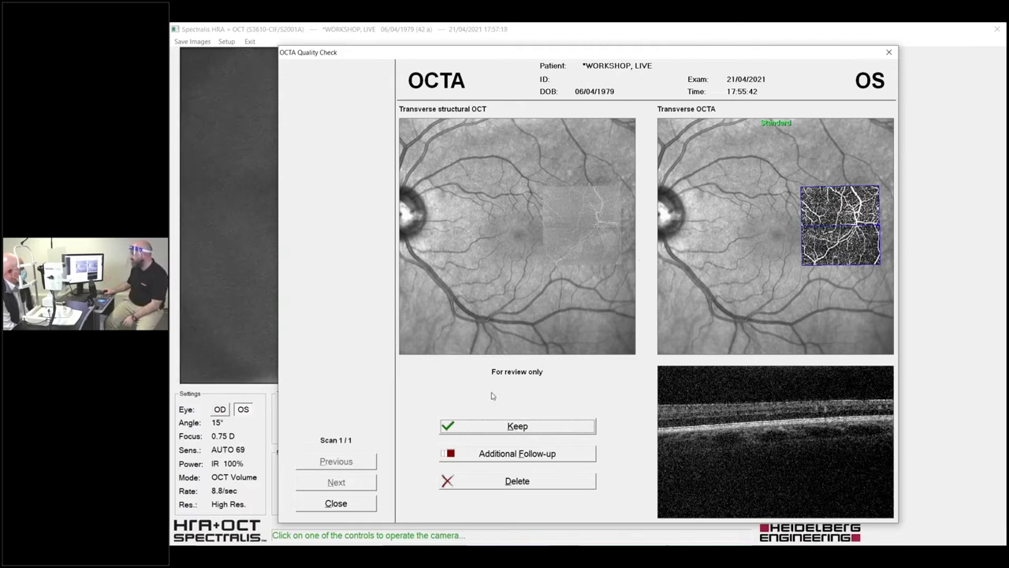
Review the acquired scan in the OCTA Quality Check, keep it and exit the acquisition
left_click(487, 457)
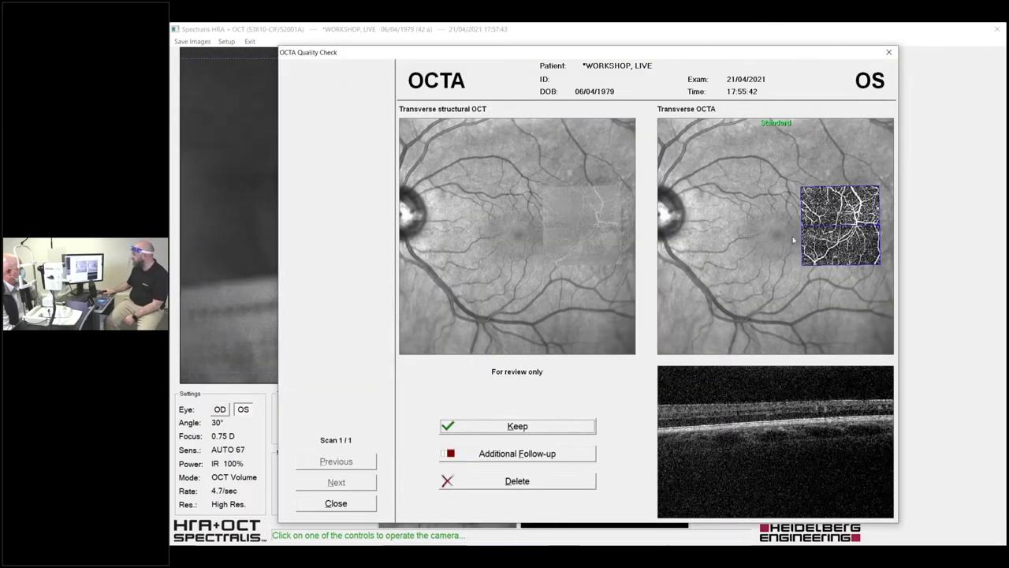
left_click(522, 428)
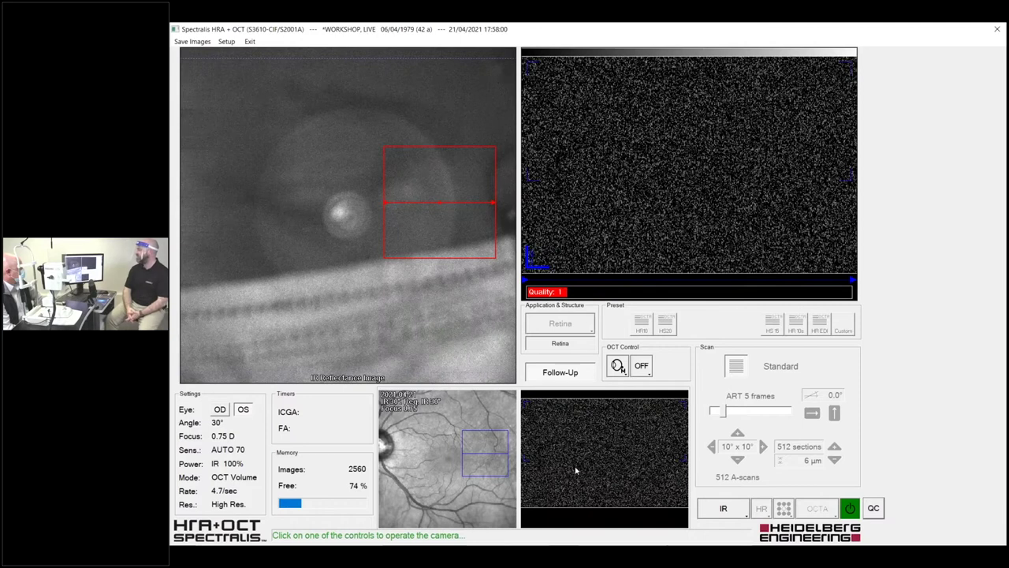
key("Escape")
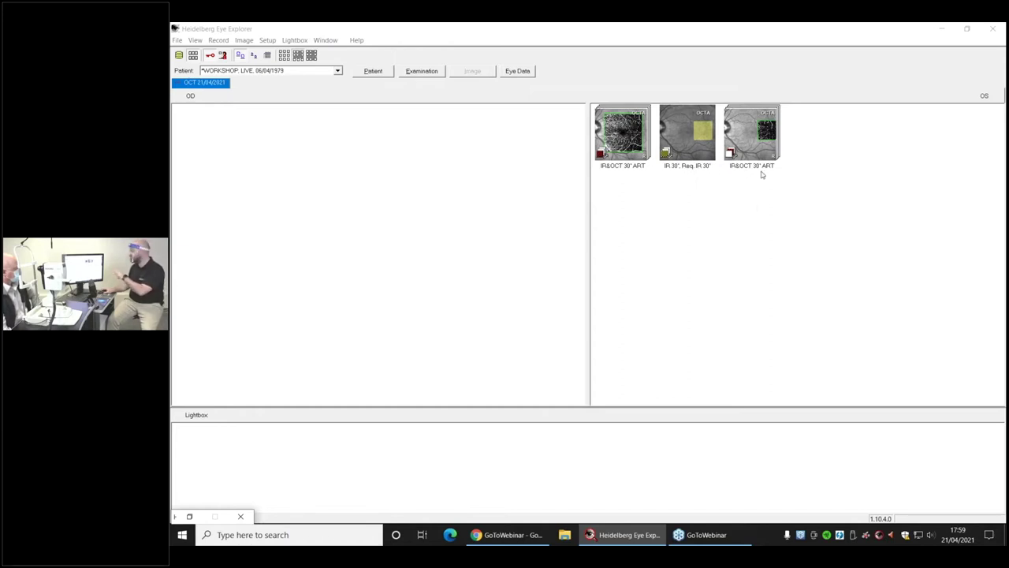
Open the new temporal OCTA scan in the OCT Angiography view and apply the Slider 40 slab at relative position 37%
double_click(751, 140)
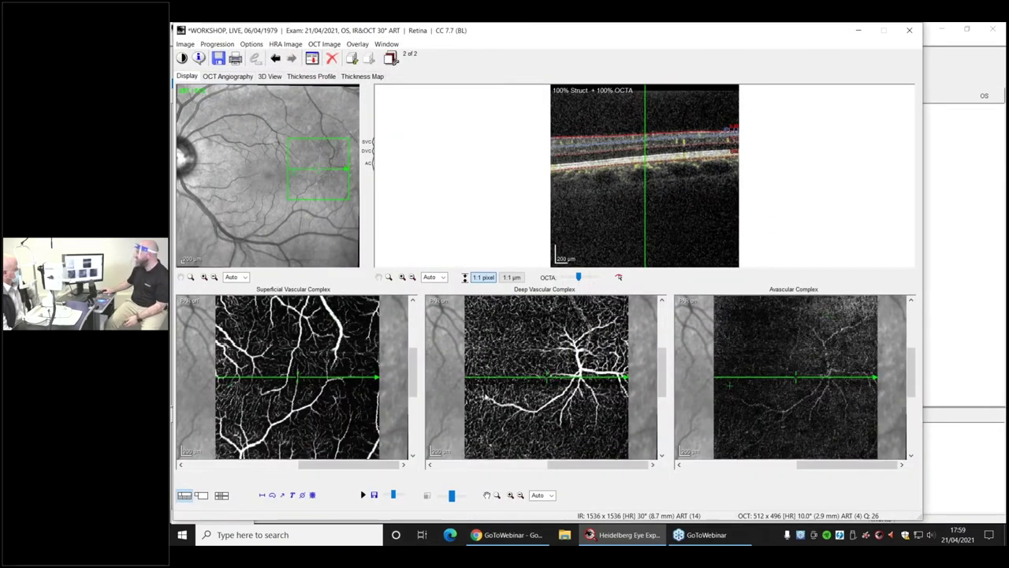
left_click(222, 78)
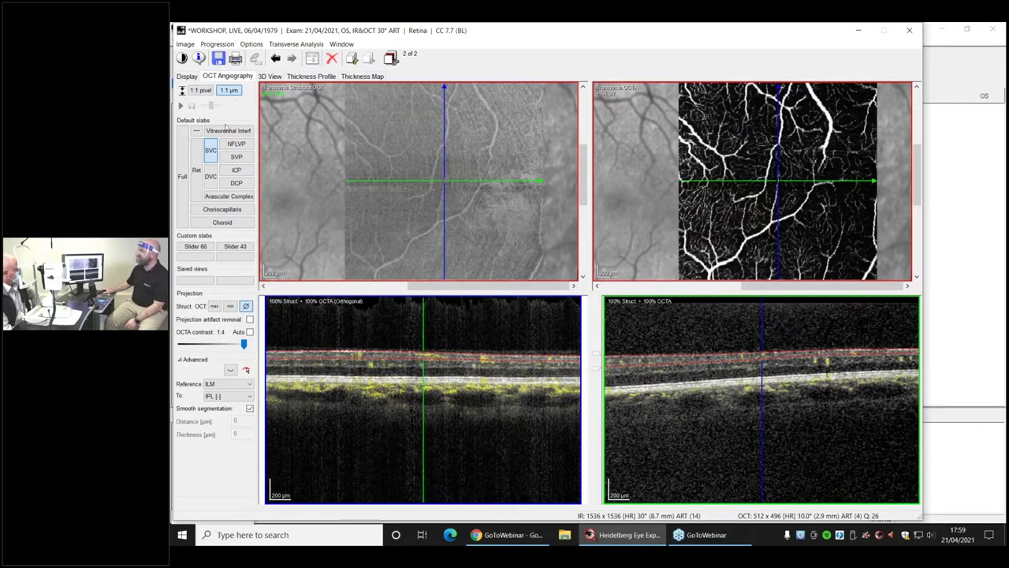
left_click(237, 247)
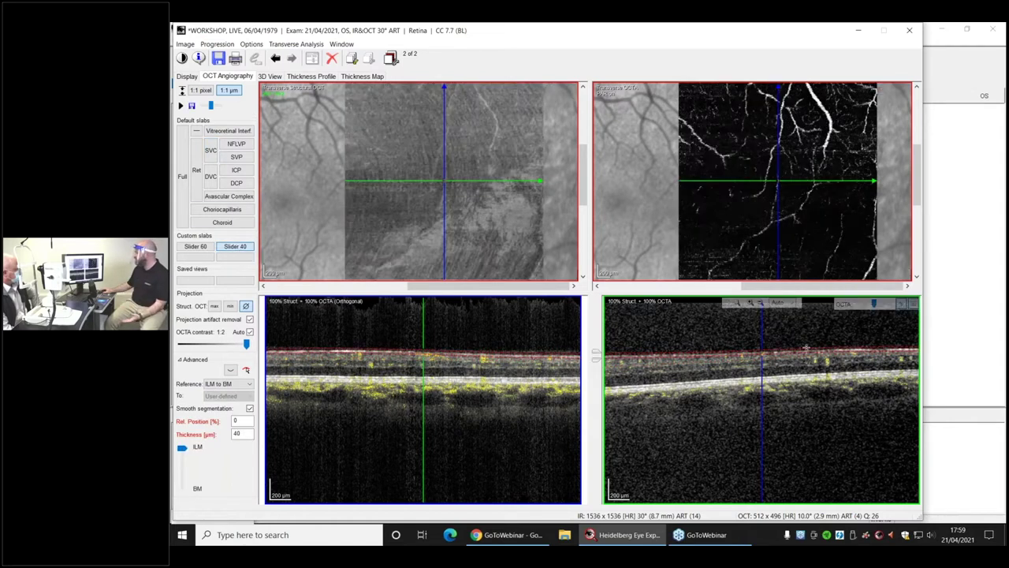
left_click_drag(182, 447, 182, 454)
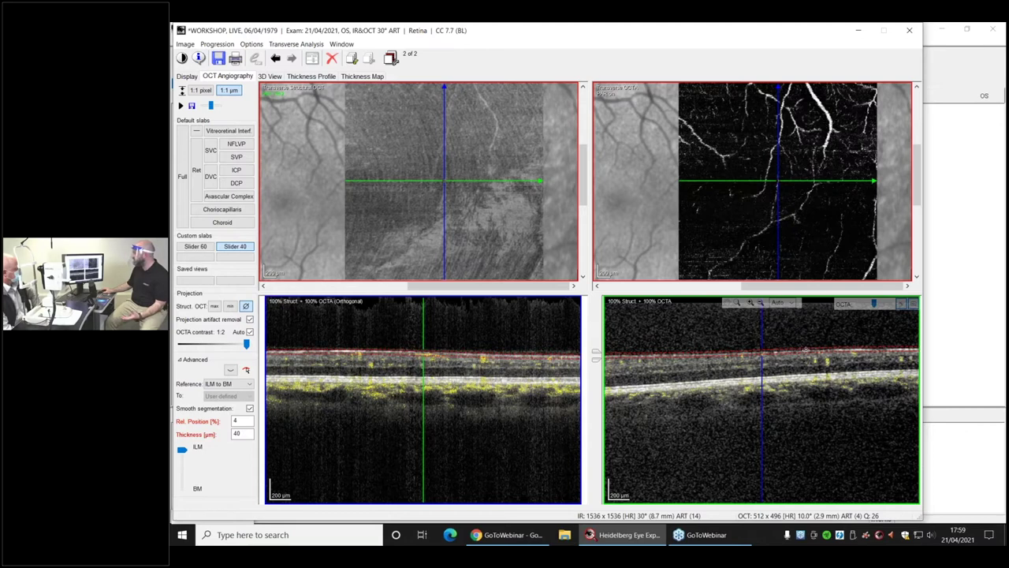
left_click_drag(182, 454, 182, 462)
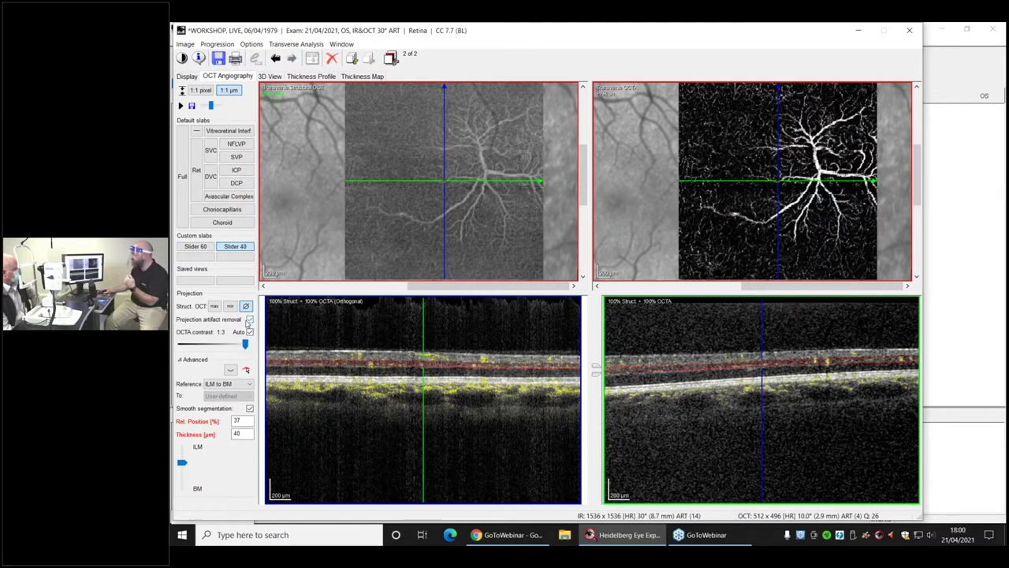
Move the Slider 40 slab through the retinal layers, widen it to 96 µm and set its relative position to 46%
mouse_move(297, 355)
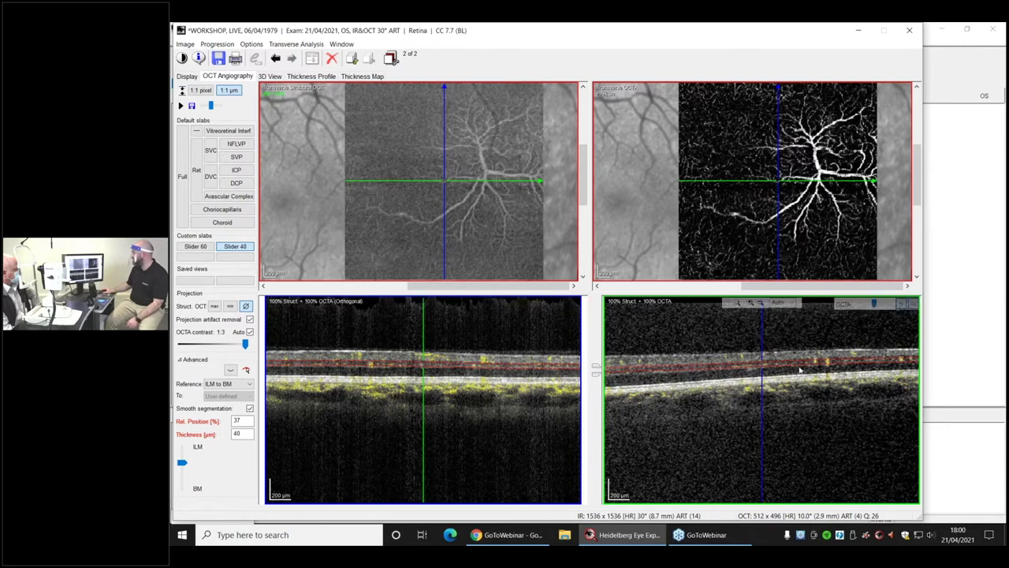
left_click_drag(791, 361, 638, 310)
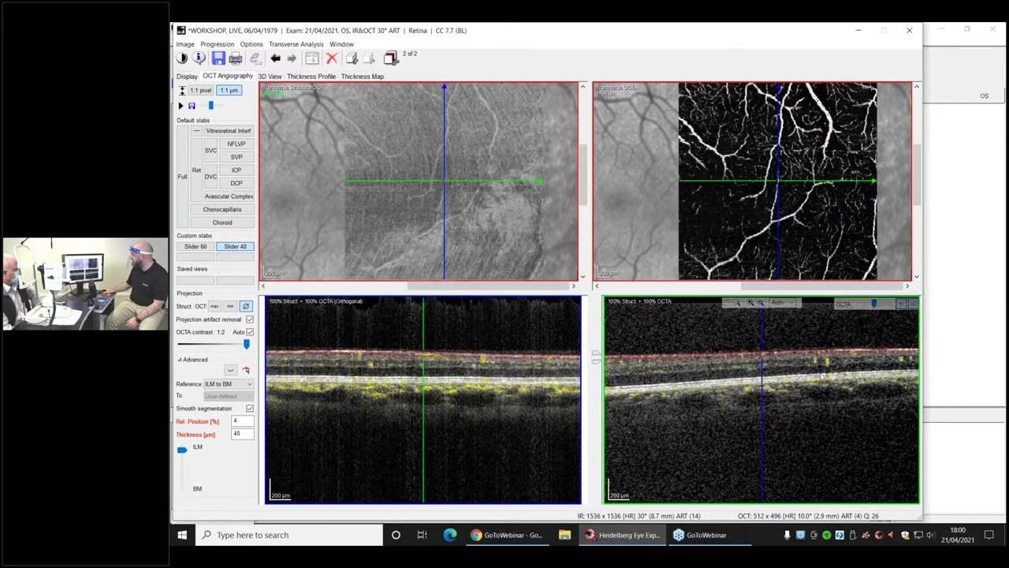
left_click_drag(823, 352, 824, 361)
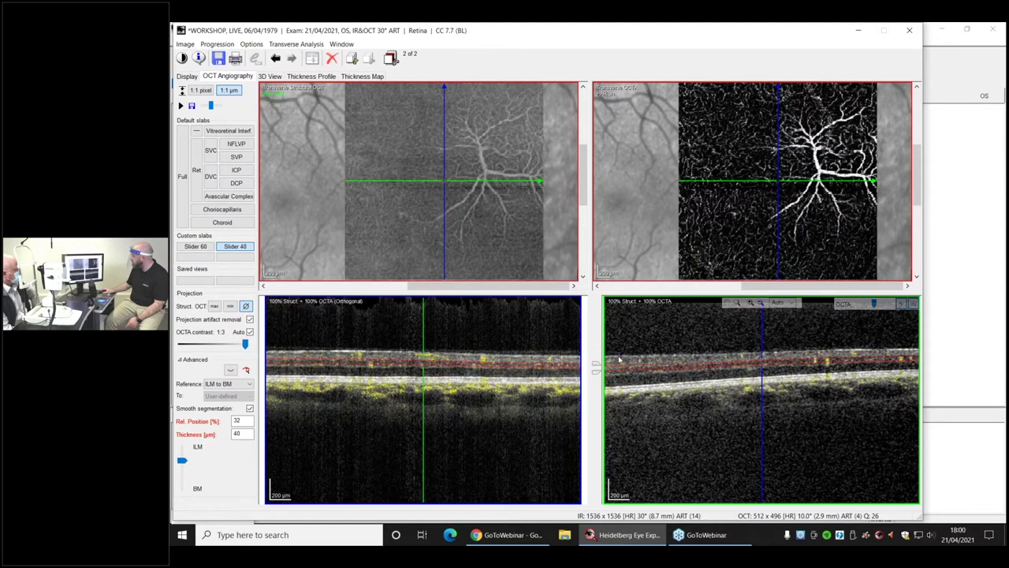
left_click_drag(597, 363, 597, 361)
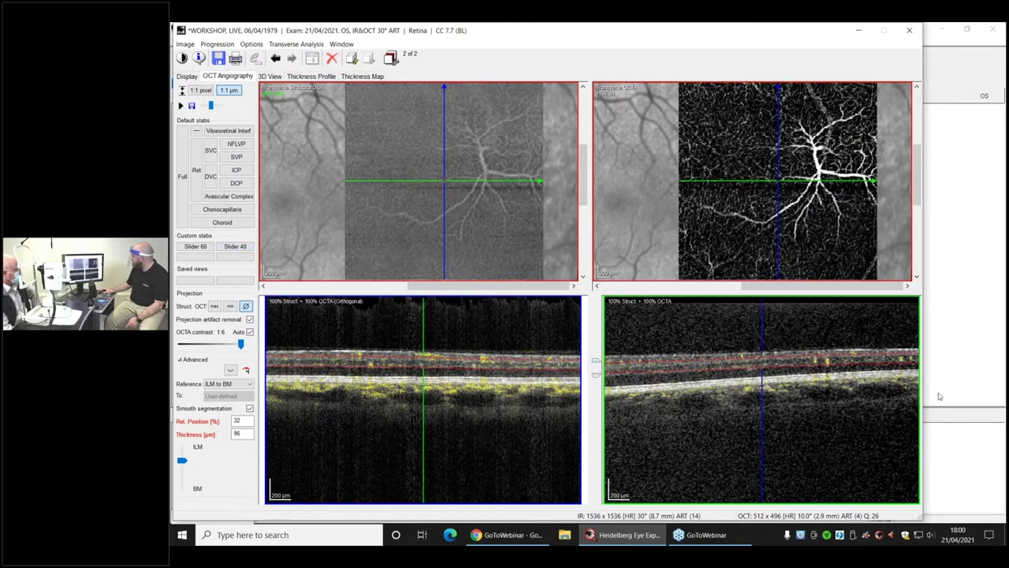
scroll(858, 369, "down", 2)
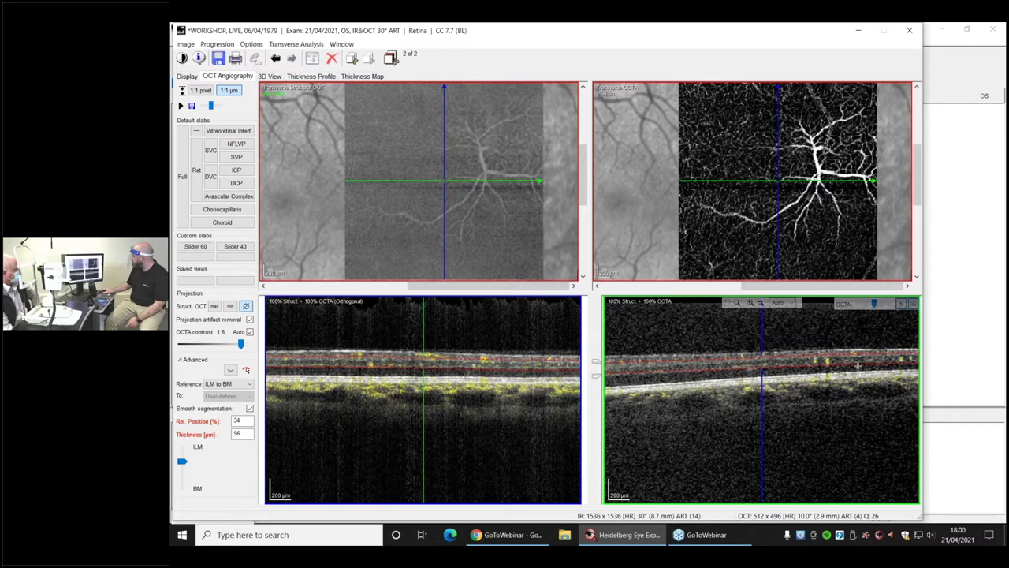
scroll(858, 367, "down", 1)
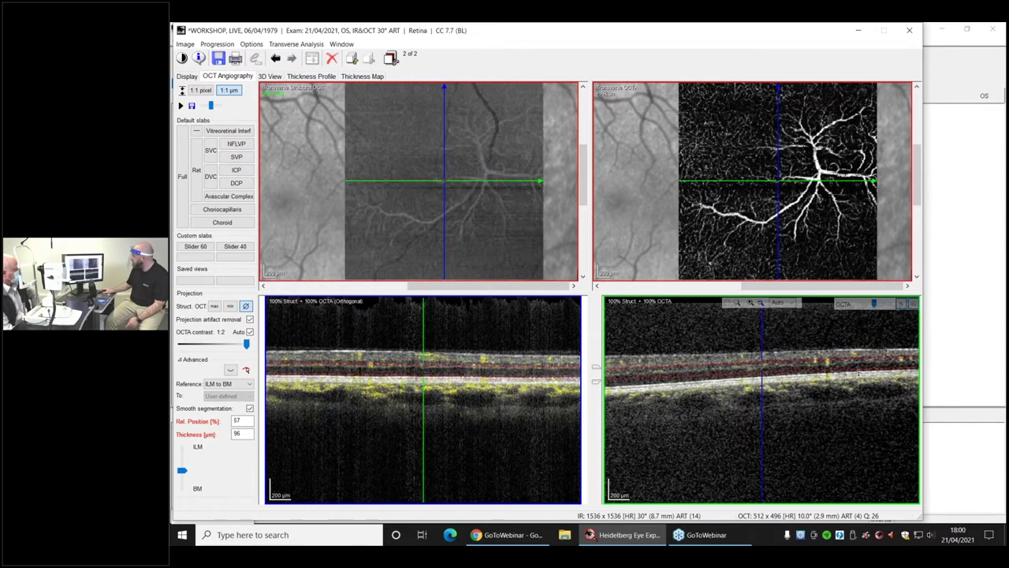
scroll(859, 368, "up", 1)
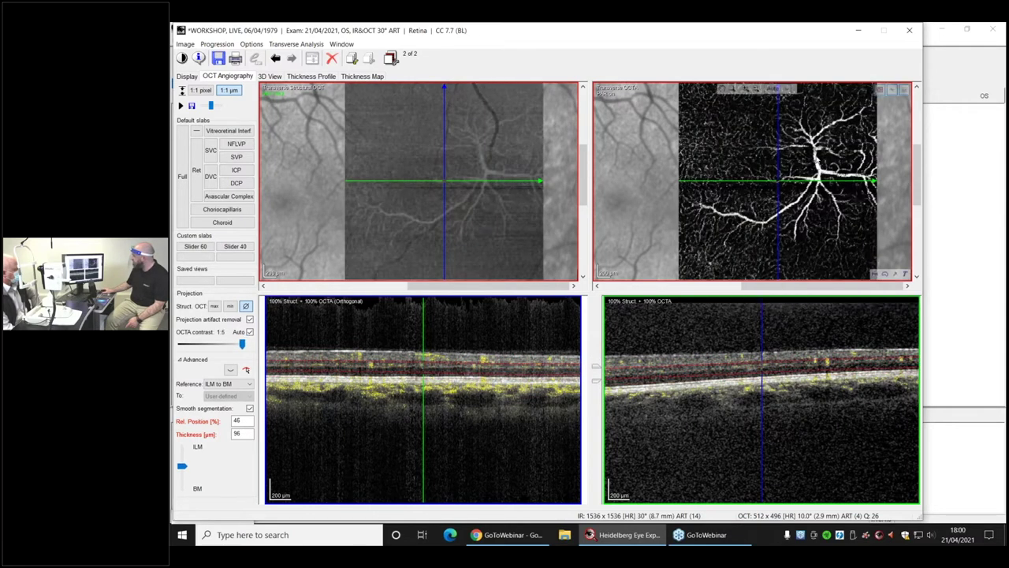
Place the crosshair on the branching temporal vessel in the transverse OCTA image and enlarge the non-orthogonal cross-section around the retinal layers
left_click(814, 149)
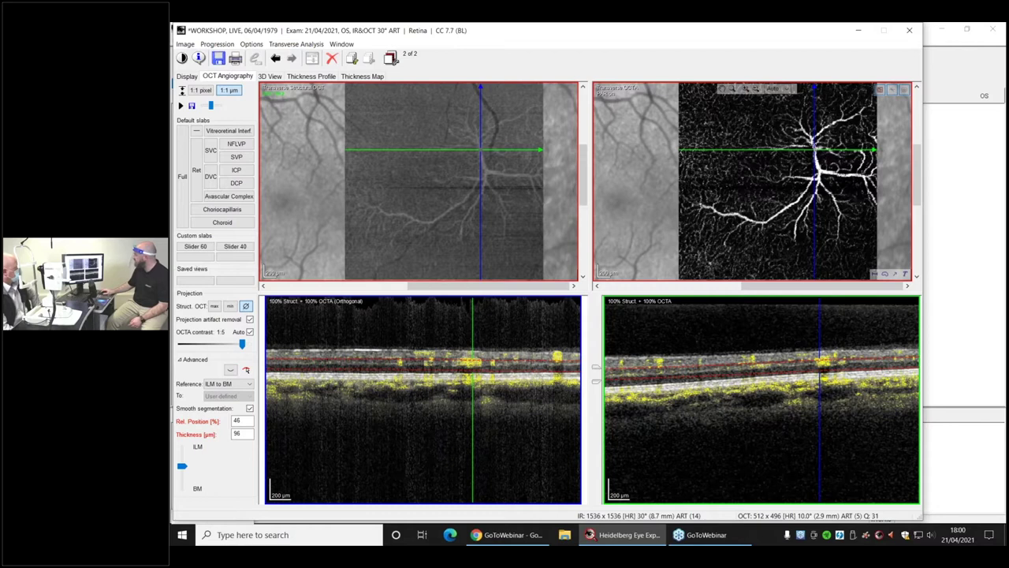
left_click_drag(815, 149, 811, 184)
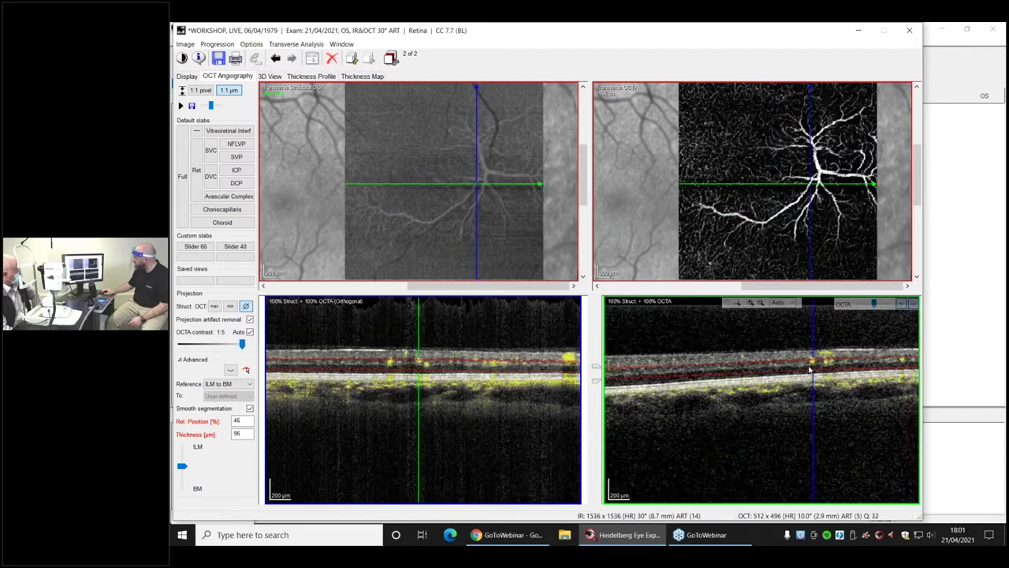
left_click(751, 303)
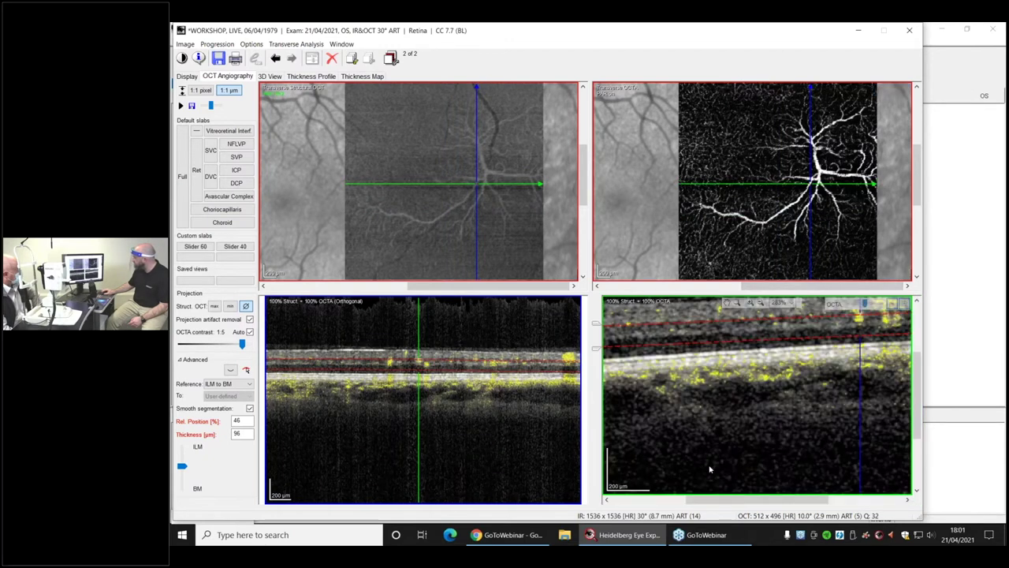
left_click_drag(714, 503, 746, 504)
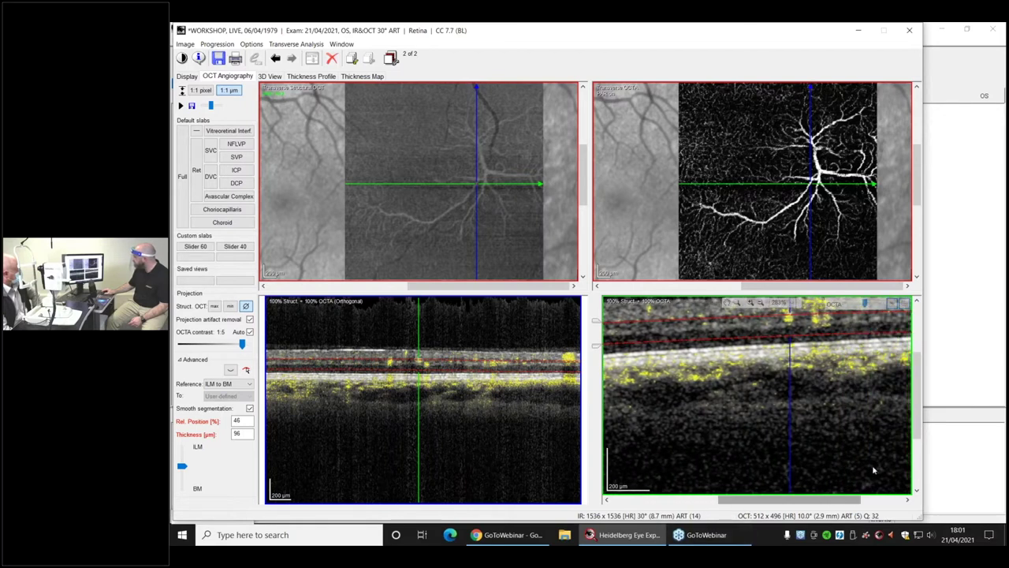
left_click_drag(920, 432, 919, 408)
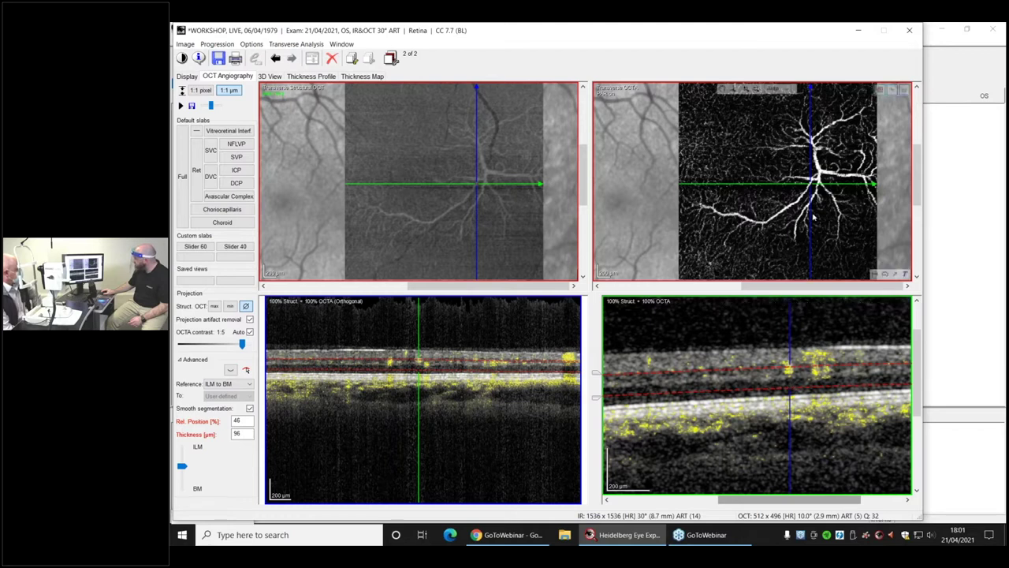
Follow the lower vessel branch with the crosshair, examine its flow in the enlarged cross-section, and restore that cross-section's full view
left_click_drag(817, 182, 800, 200)
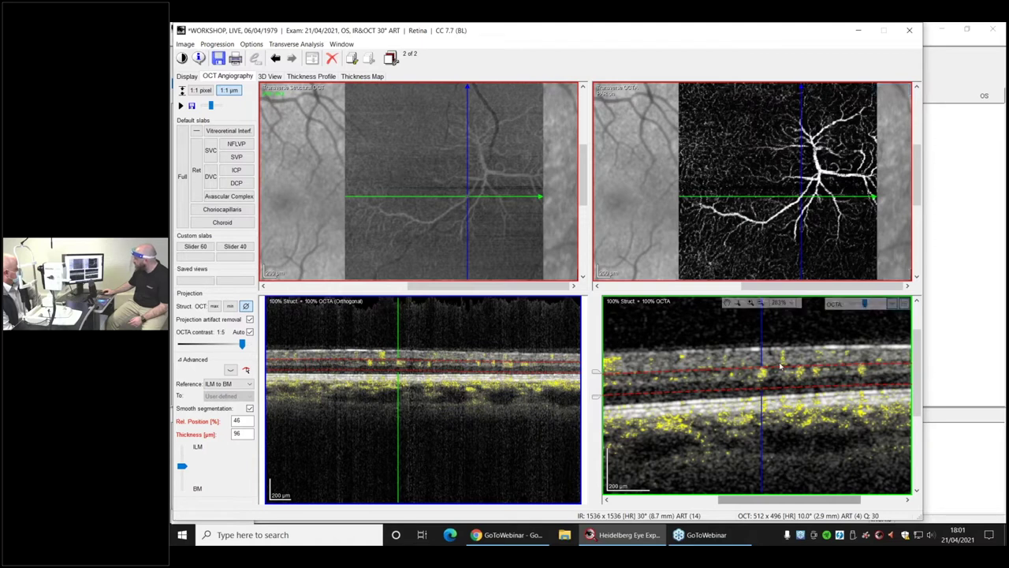
left_click_drag(801, 197, 778, 213)
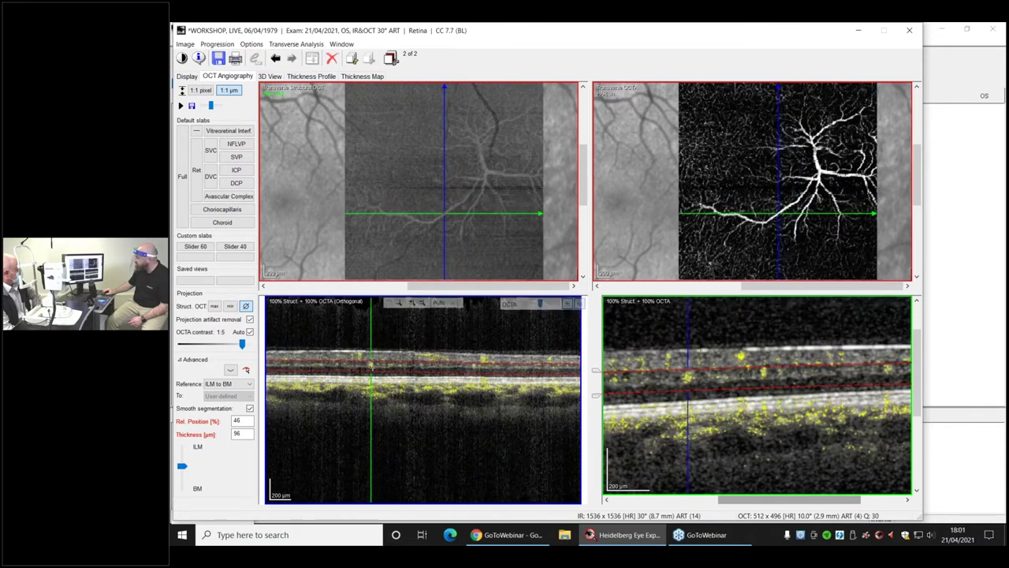
left_click_drag(778, 213, 764, 222)
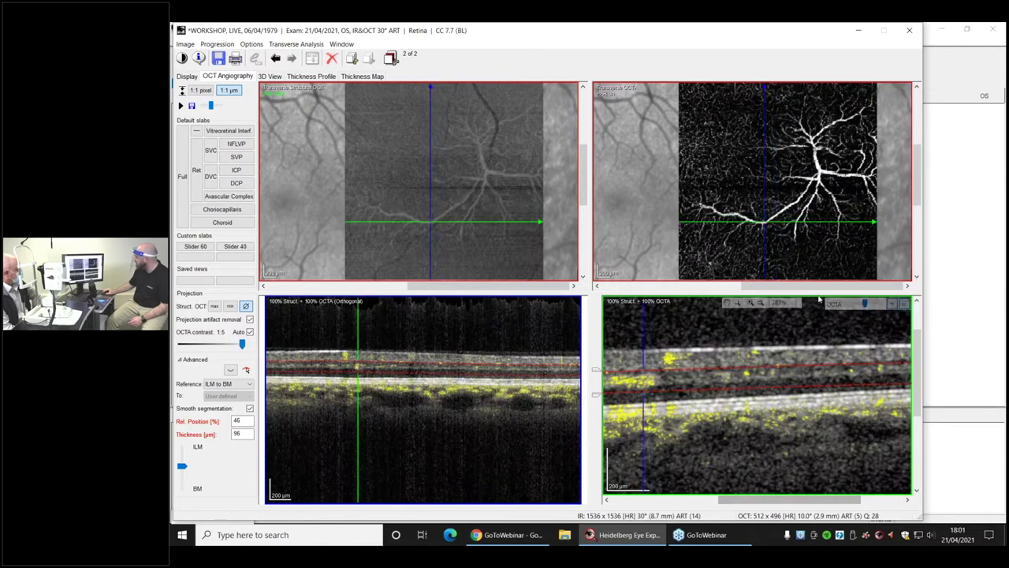
left_click(760, 302)
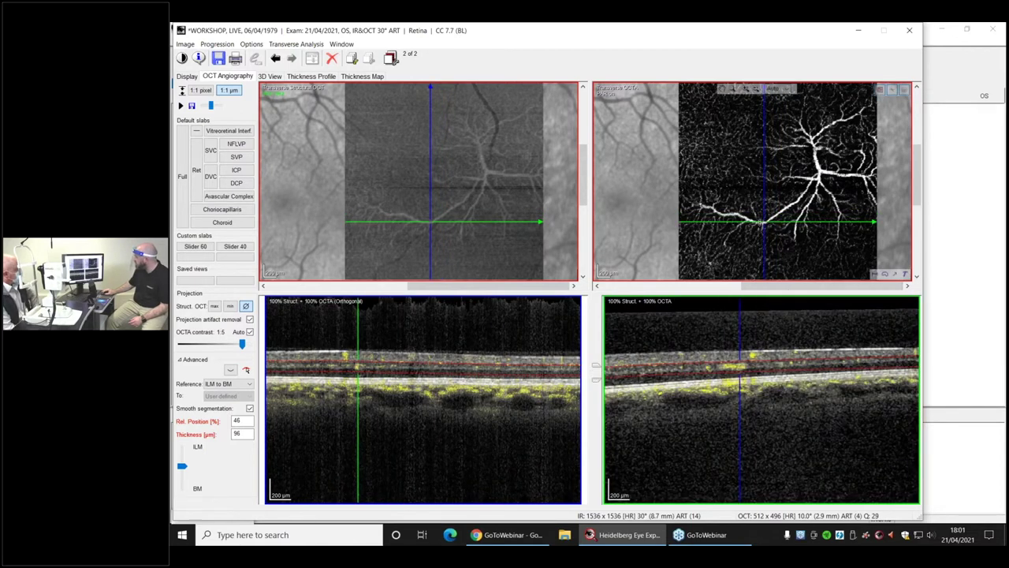
Follow the lower vessel branch with the crosshair to its far end in the transverse OCTA image, and close the scan
left_click(762, 223)
left_click_drag(760, 223, 763, 225)
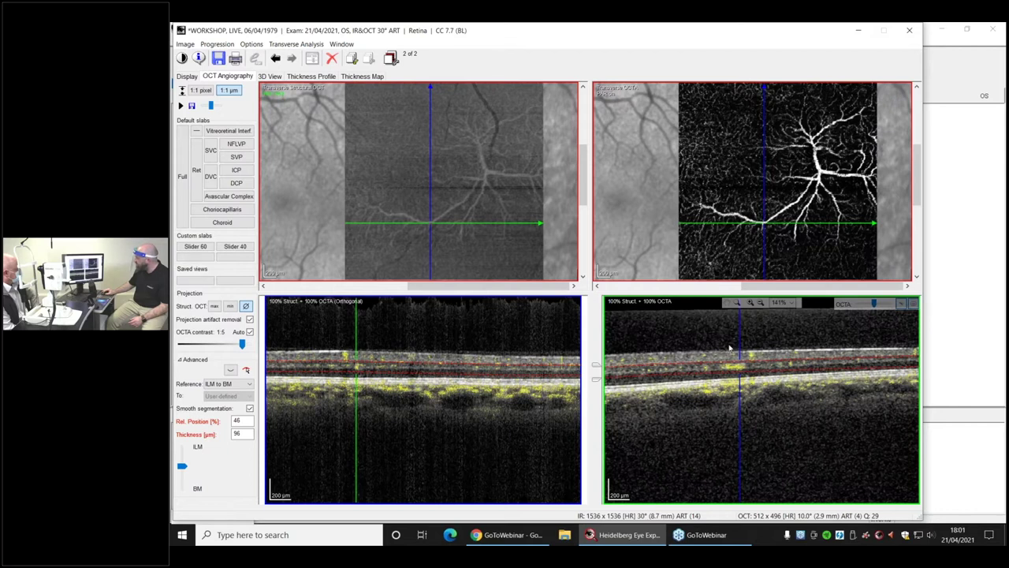
left_click_drag(756, 223, 702, 209)
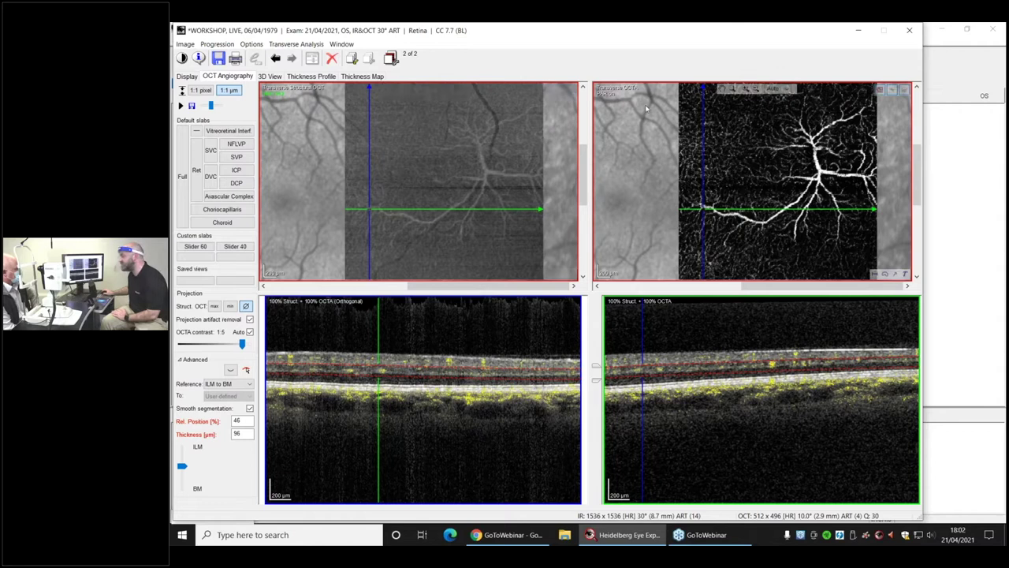
left_click(909, 30)
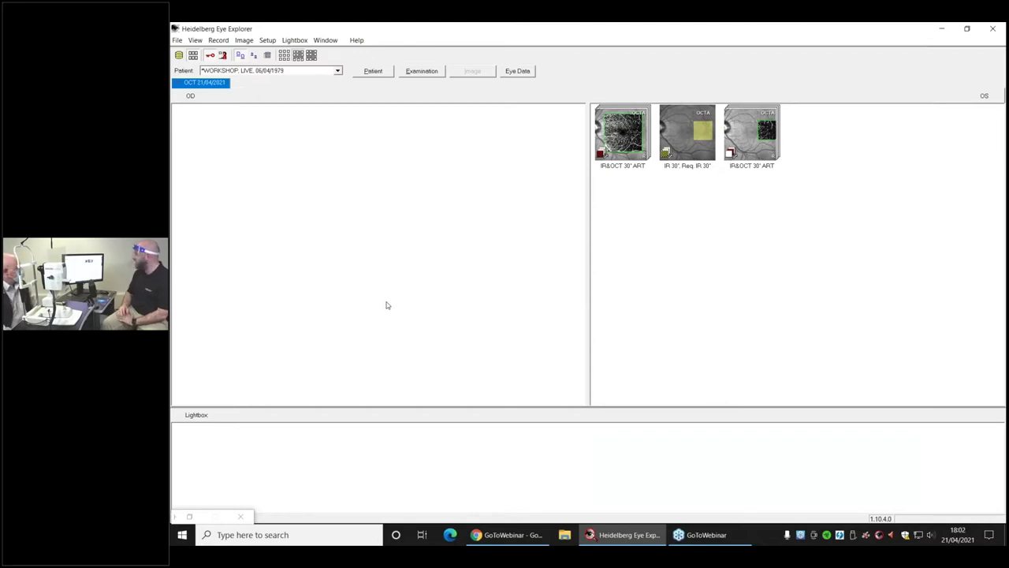
Resume the patient's examination, with the camera switched on and running in OCTA mode
left_click(267, 54)
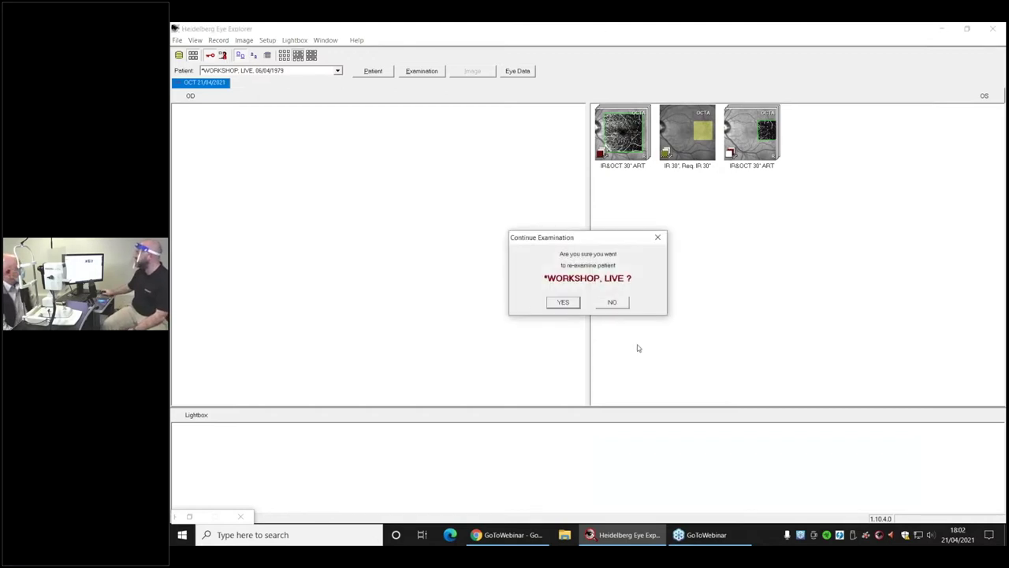
left_click(563, 303)
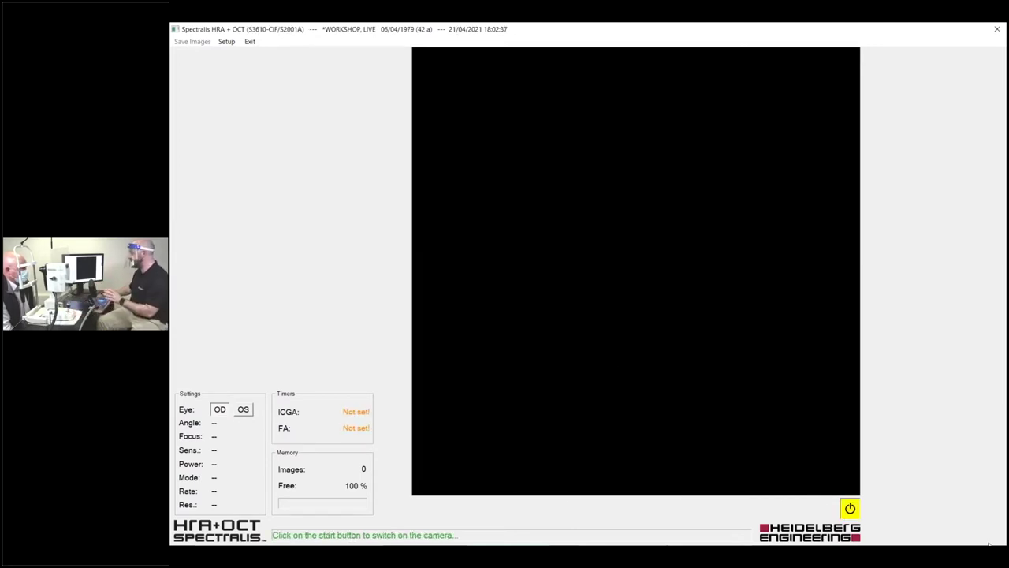
left_click(850, 508)
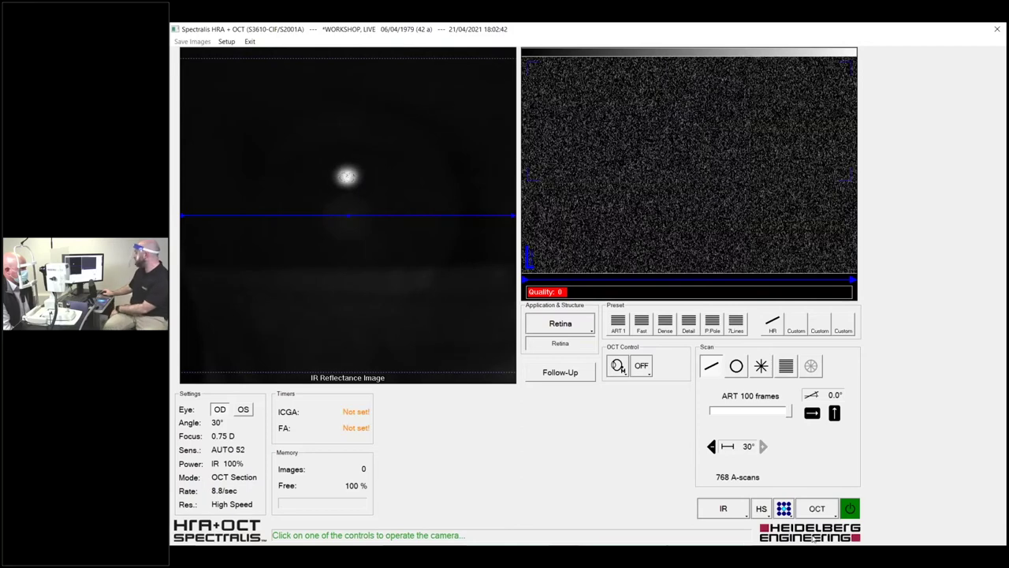
left_click(816, 508)
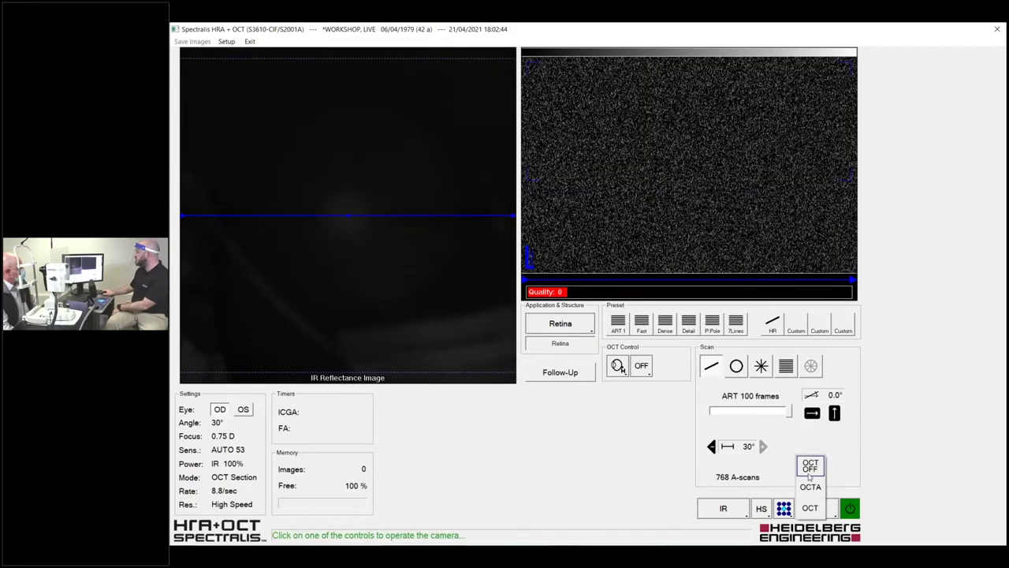
left_click(811, 486)
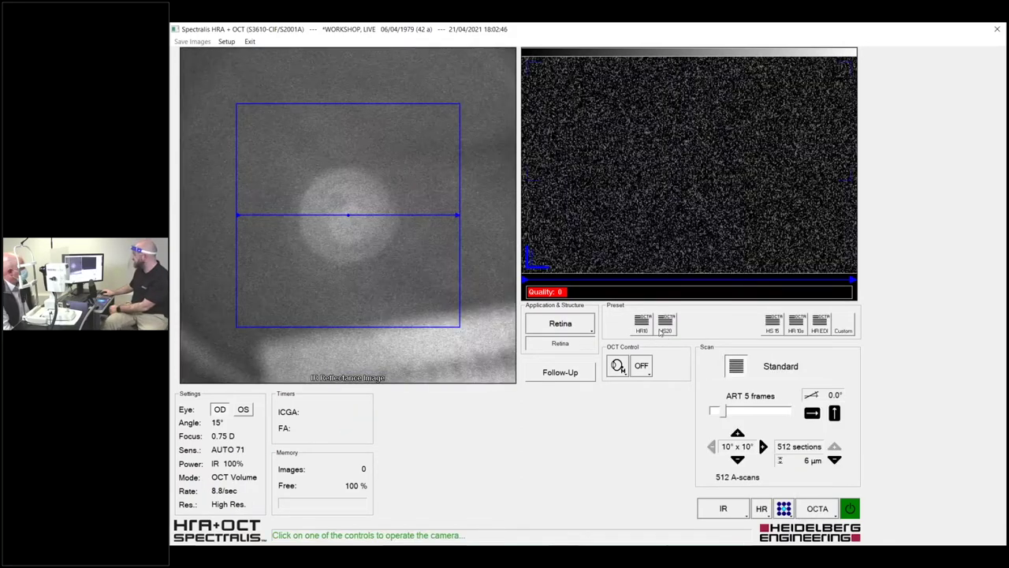
Acquire a right-eye OCTA volume scan with the HS 15 preset, keep it in the quality check and switch off the camera
left_click(663, 326)
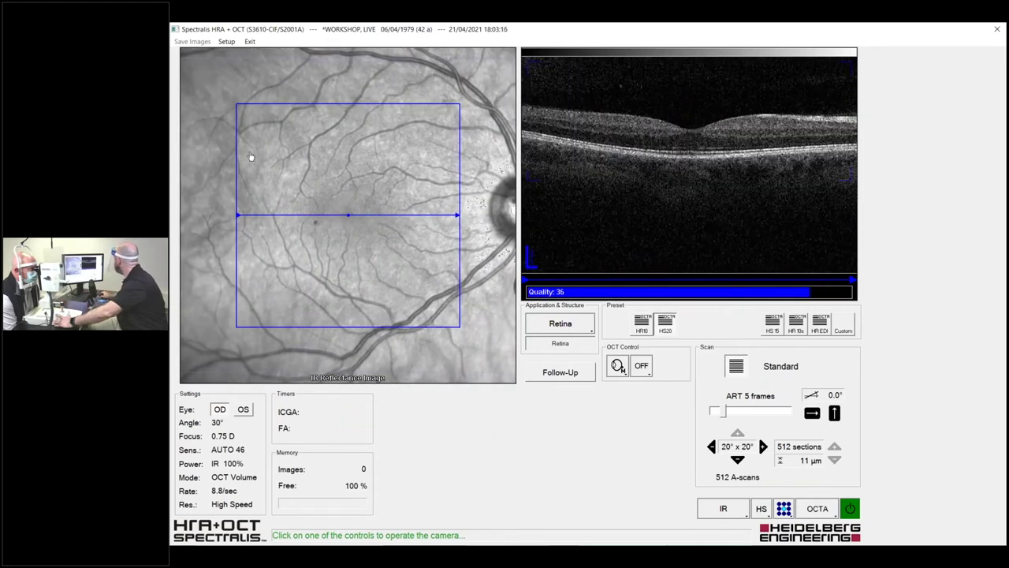
left_click(773, 323)
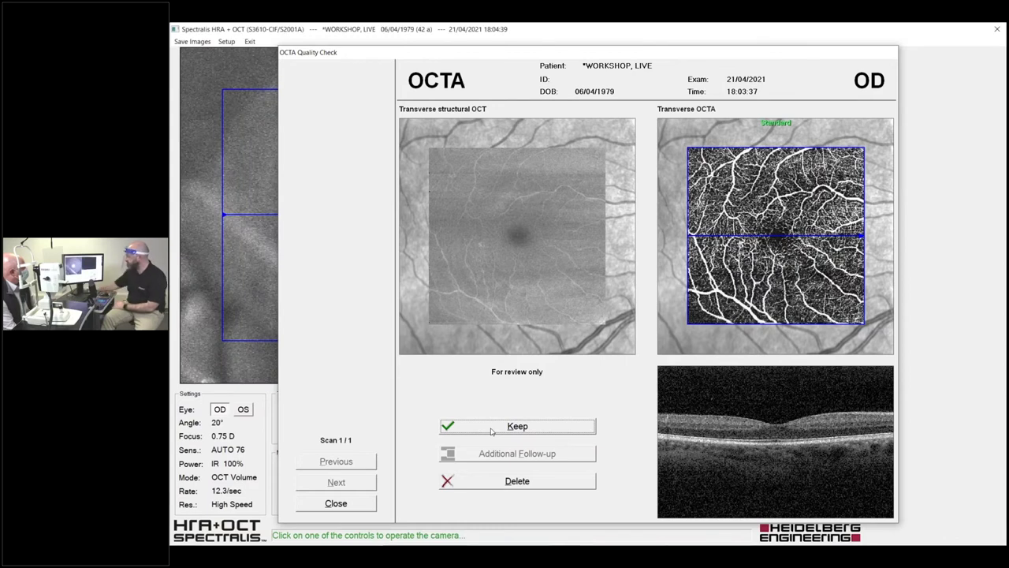
left_click(491, 430)
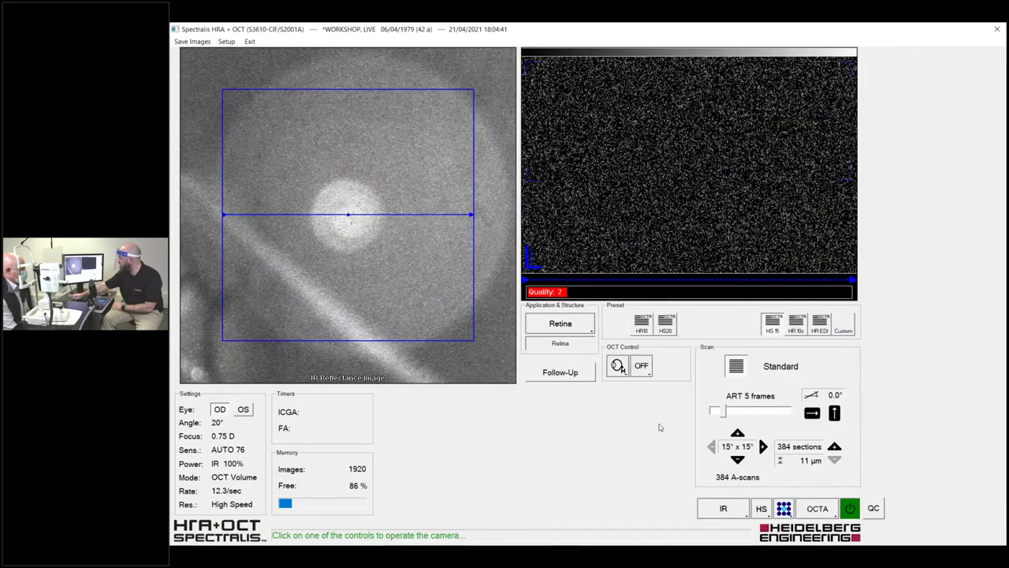
key("Escape")
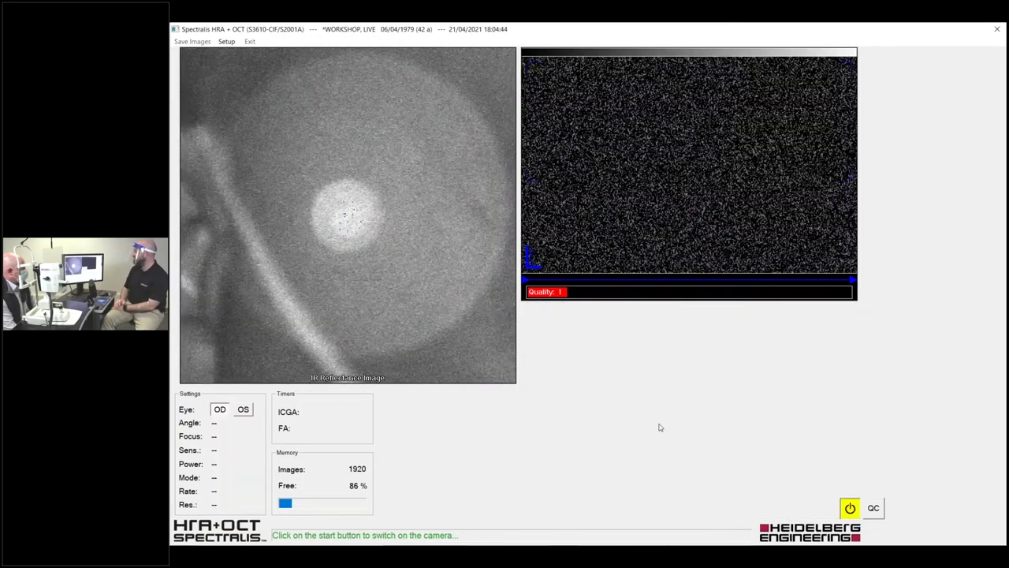
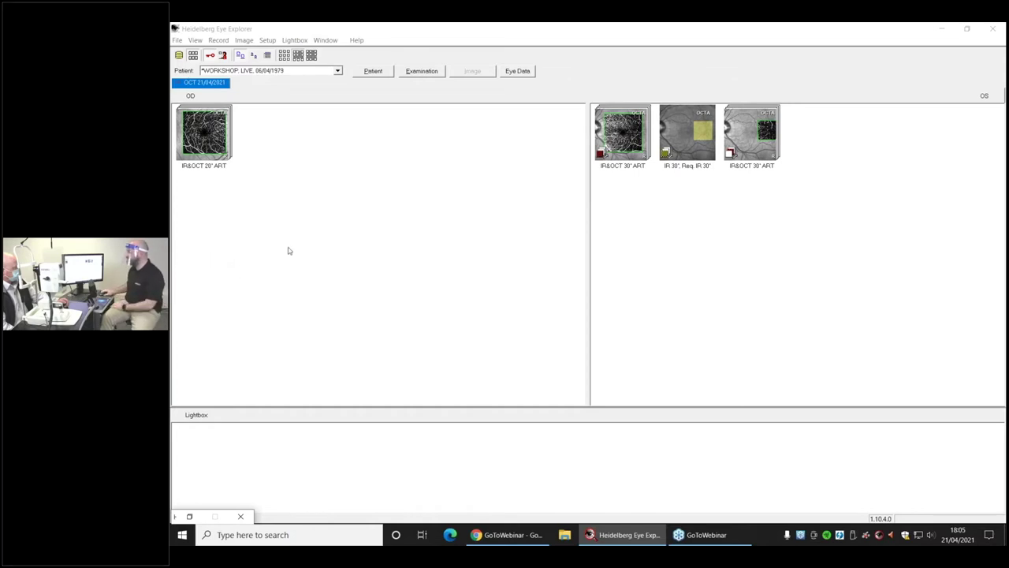
Set the new right-eye OCTA scan as the progression reference
right_click(215, 150)
mouse_move(252, 171)
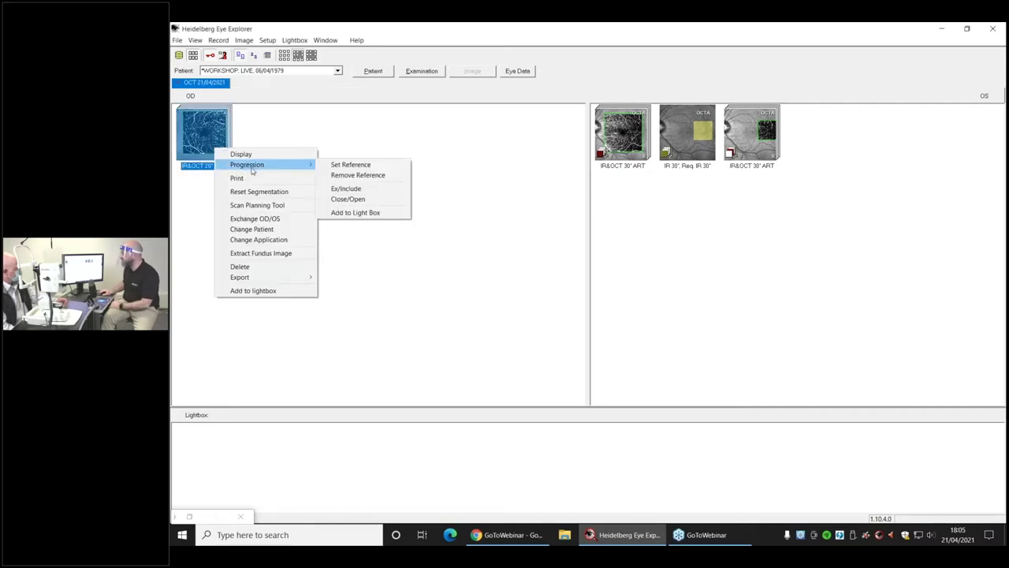
left_click(339, 164)
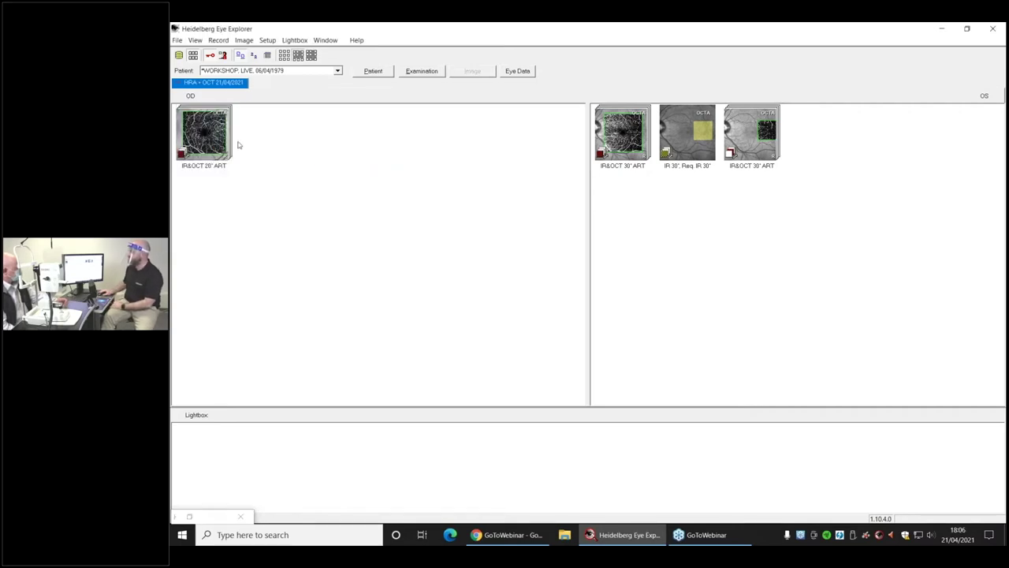
Open the right-eye scan, centre the crosshair on the dark spot temporal to the fovea, and display its OCT Angiography view at 1:1 pixel
double_click(207, 138)
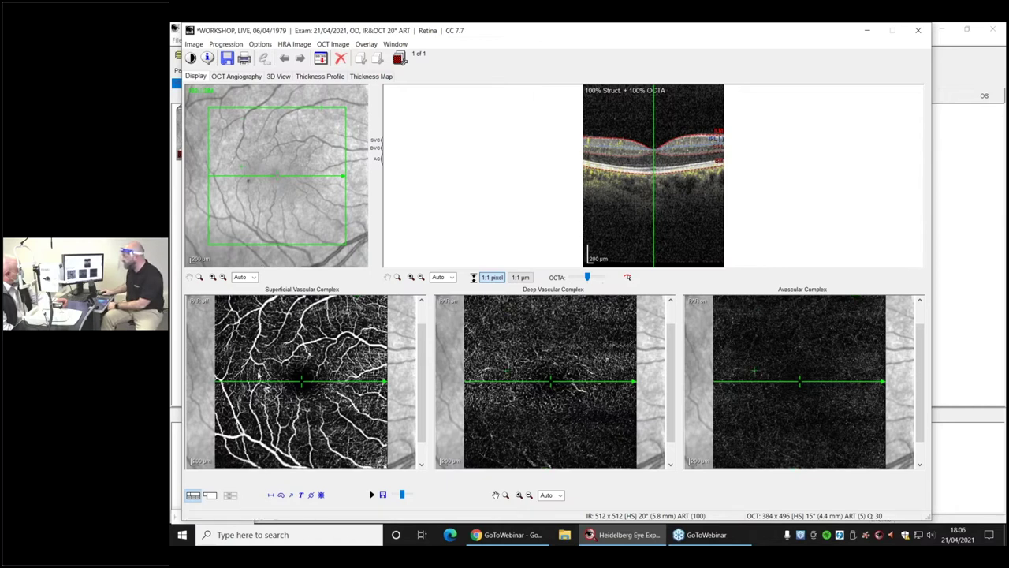
left_click_drag(256, 371, 266, 387)
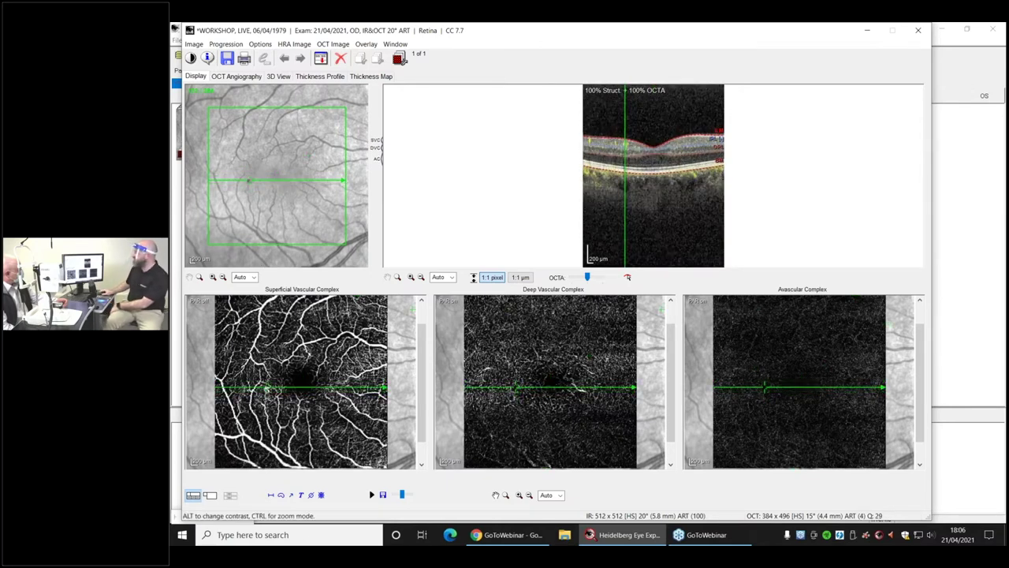
left_click(234, 77)
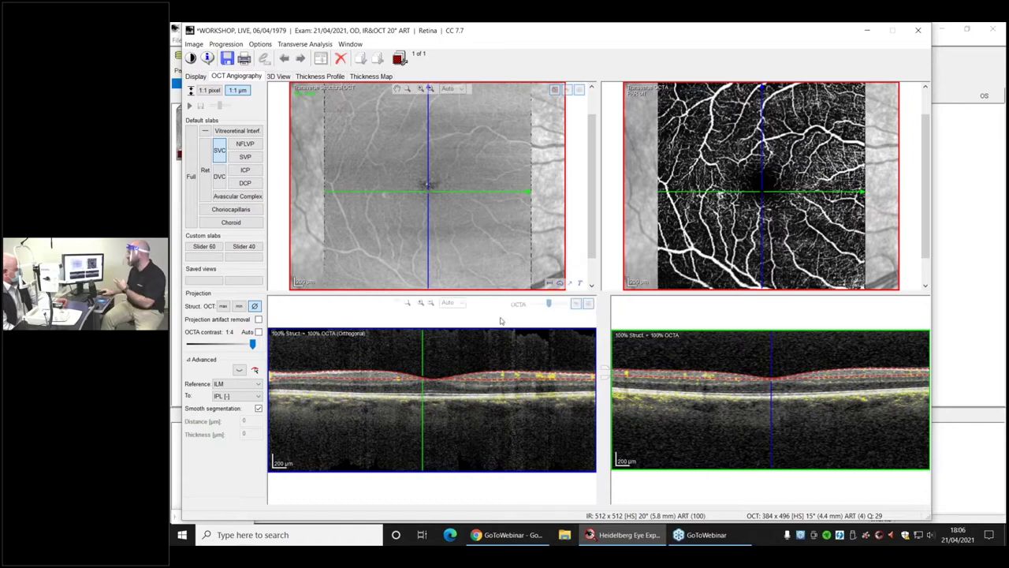
left_click(209, 90)
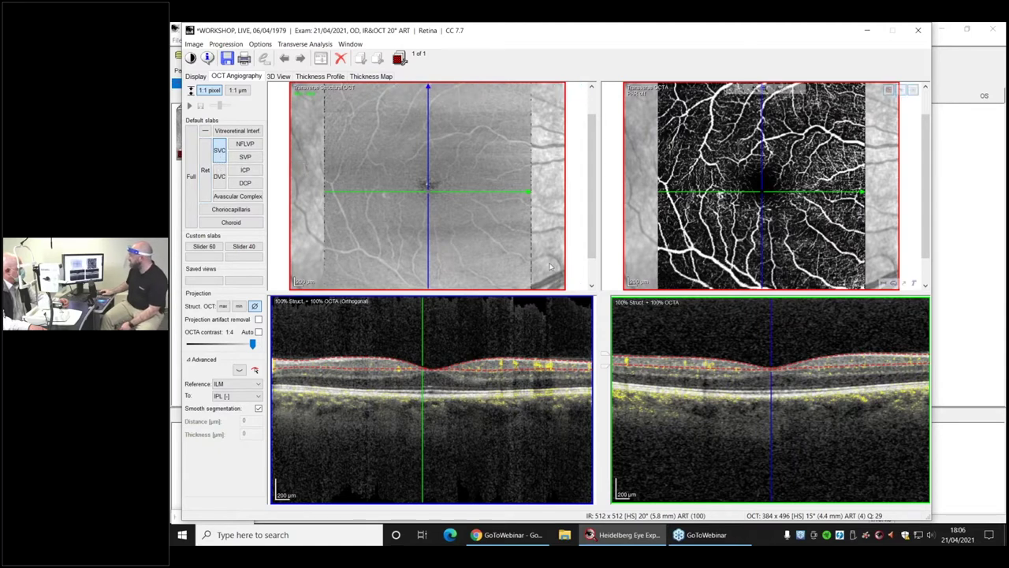
Apply the Slider 40 slab, move it back and forth through the inner retinal layers and set its relative position to 24%
left_click(238, 247)
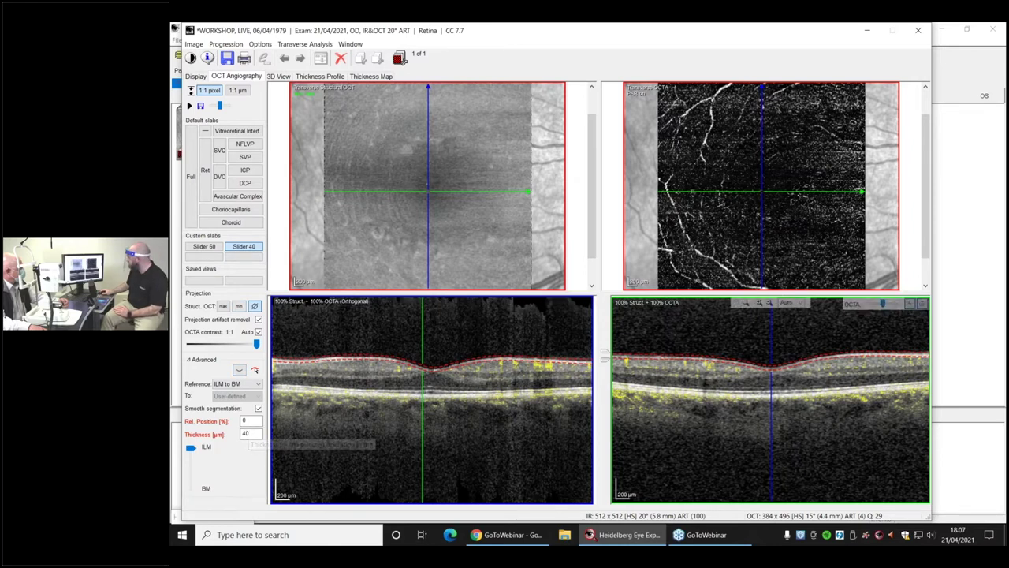
scroll(701, 357, "down", 7)
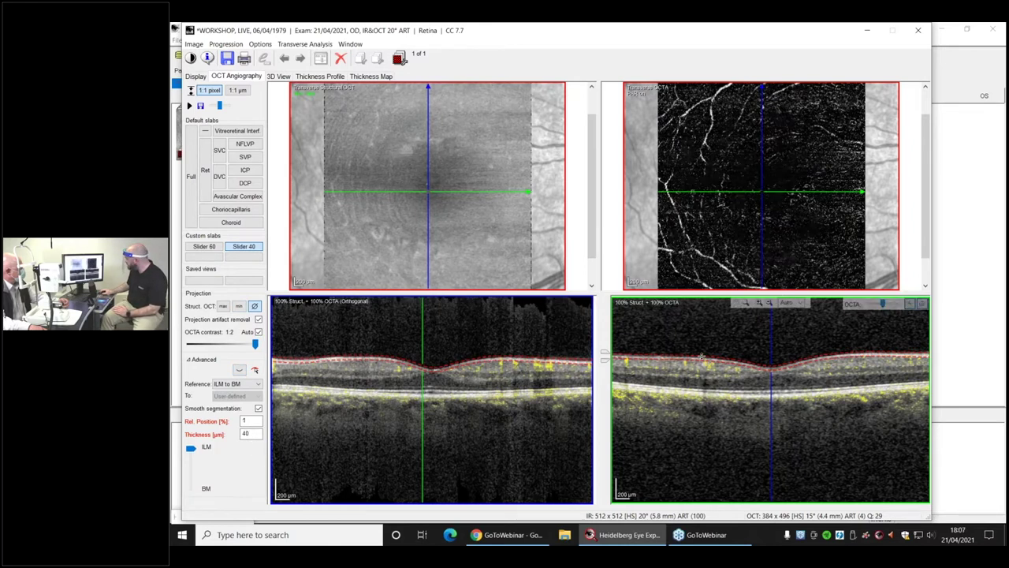
scroll(702, 360, "down", 13)
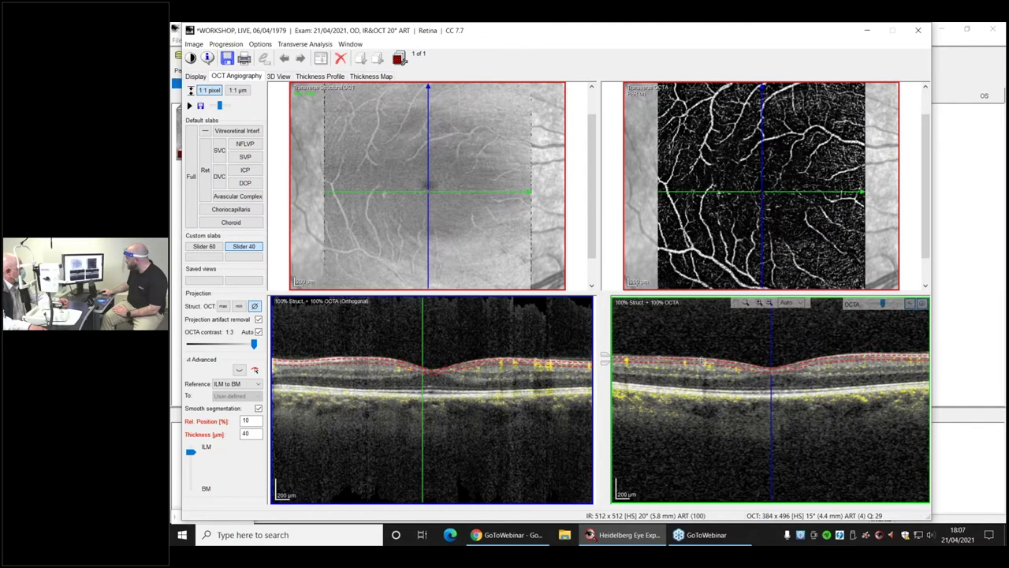
scroll(702, 361, "up", 17)
scroll(701, 359, "down", 11)
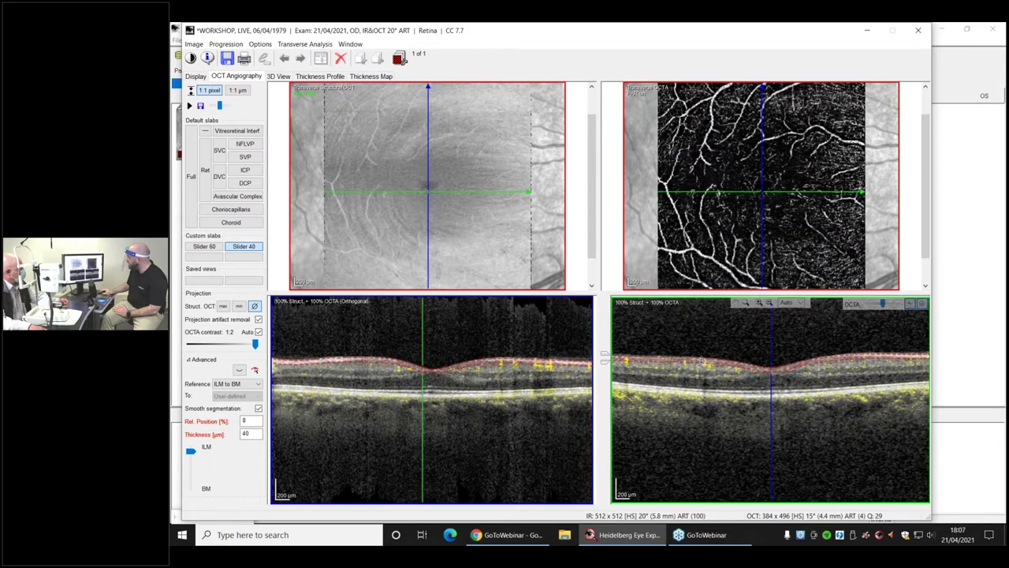
scroll(700, 361, "down", 18)
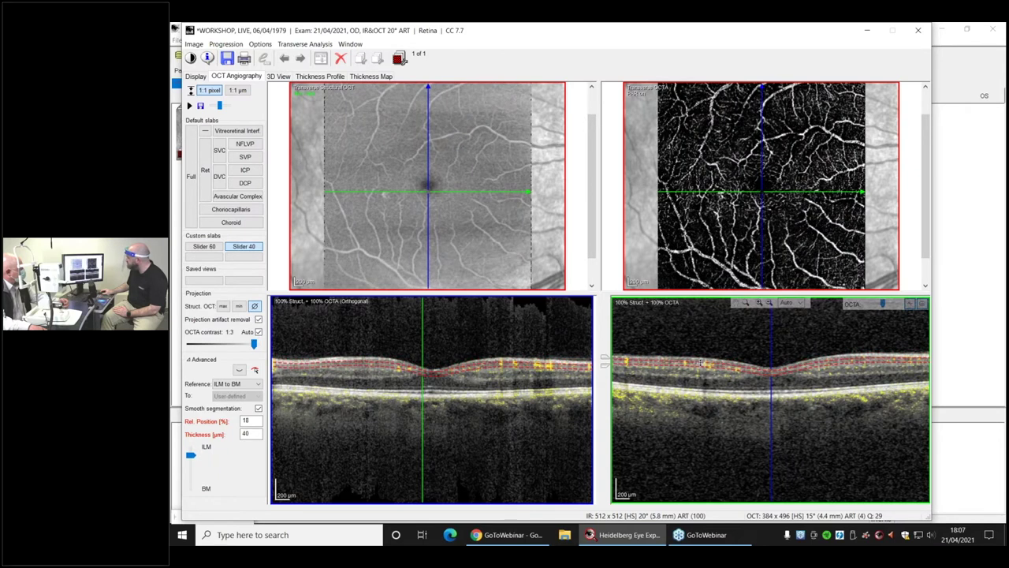
scroll(698, 367, "up", 13)
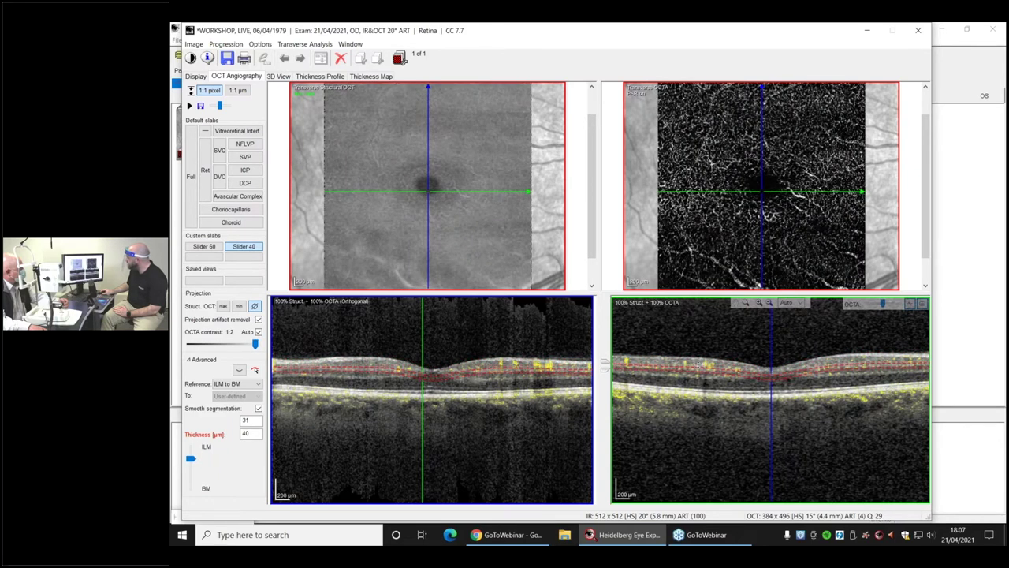
scroll(697, 364, "down", 2)
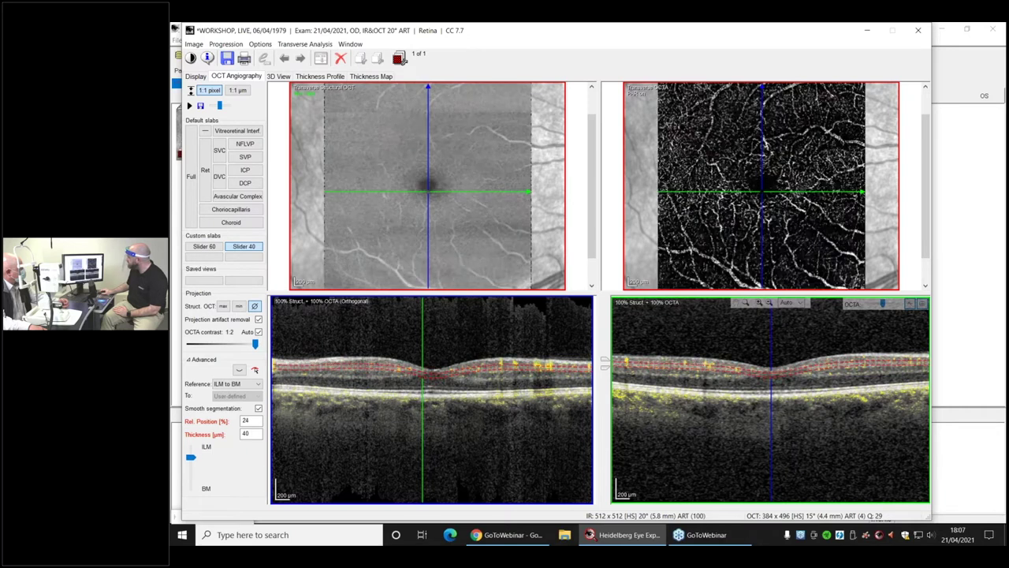
Place the crosshair just temporal to the fovea in the transverse OCTA image, and apply the Slider 60 slab at relative position 17%
left_click(733, 196)
left_click_drag(733, 194, 725, 193)
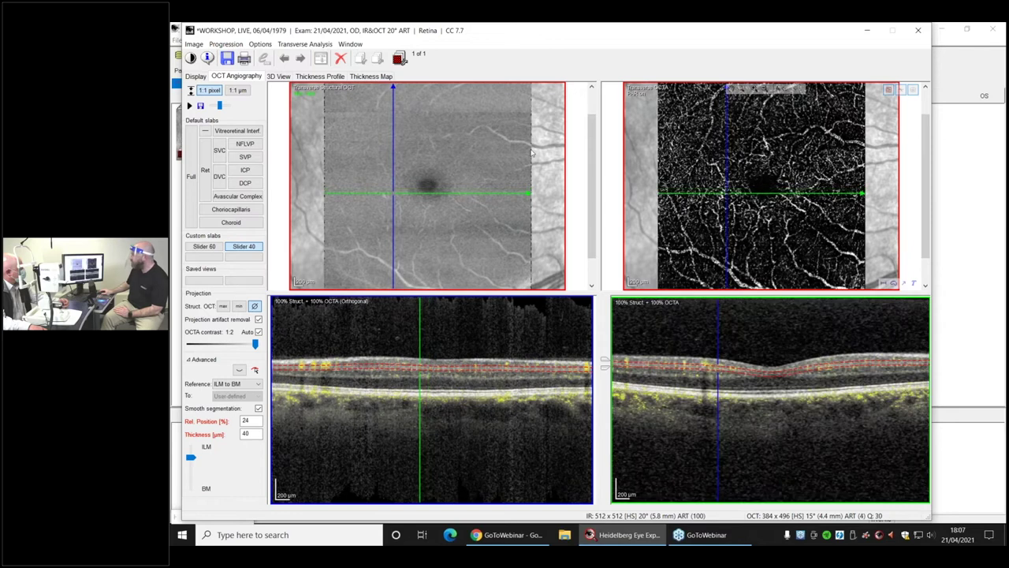
left_click(208, 247)
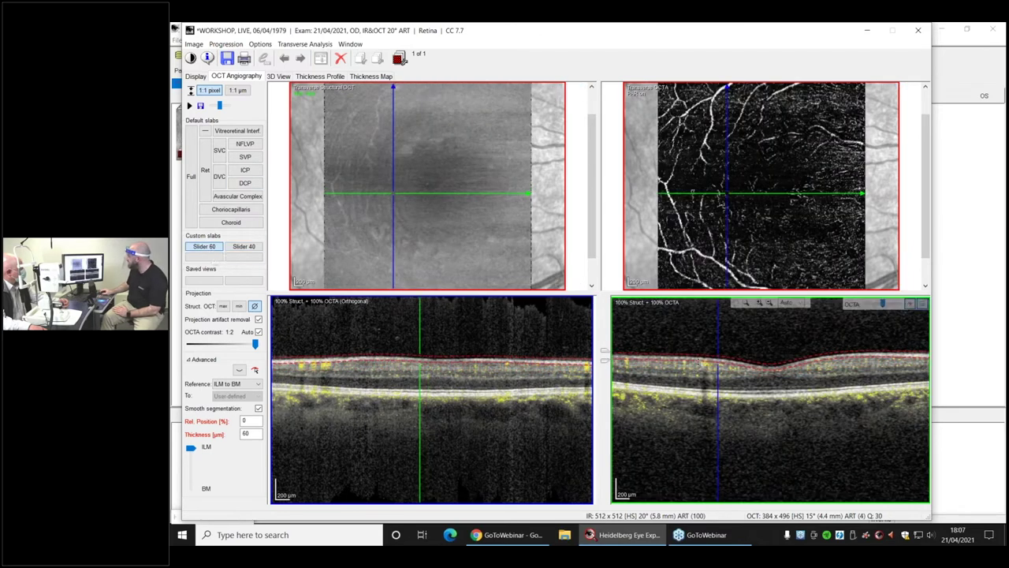
left_click_drag(698, 361, 698, 366)
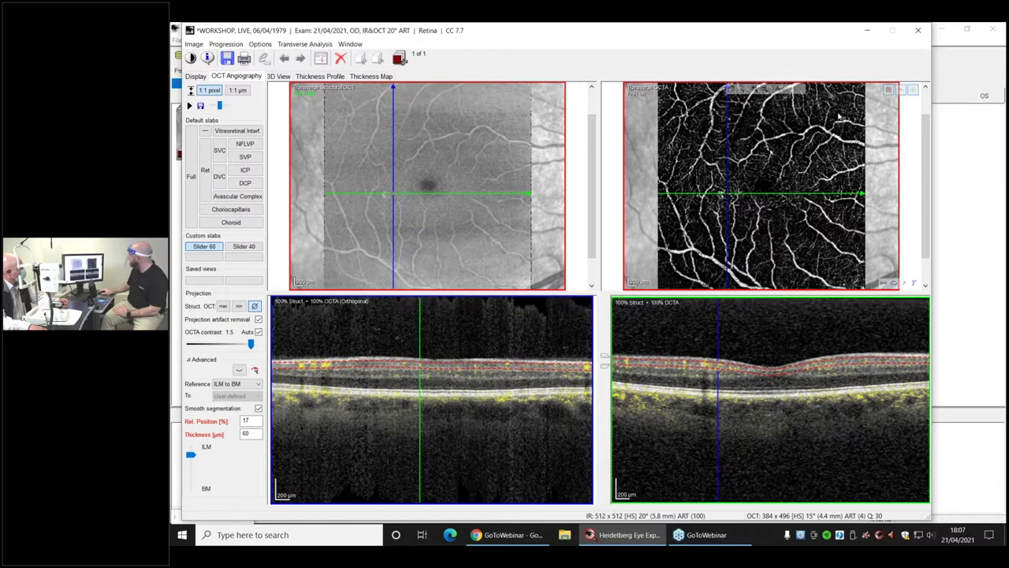
View the transverse OCTA, transverse structural OCT and orthogonal cross-section enlarged in turn, and leave the transverse OCTA image enlarged
left_click(914, 93)
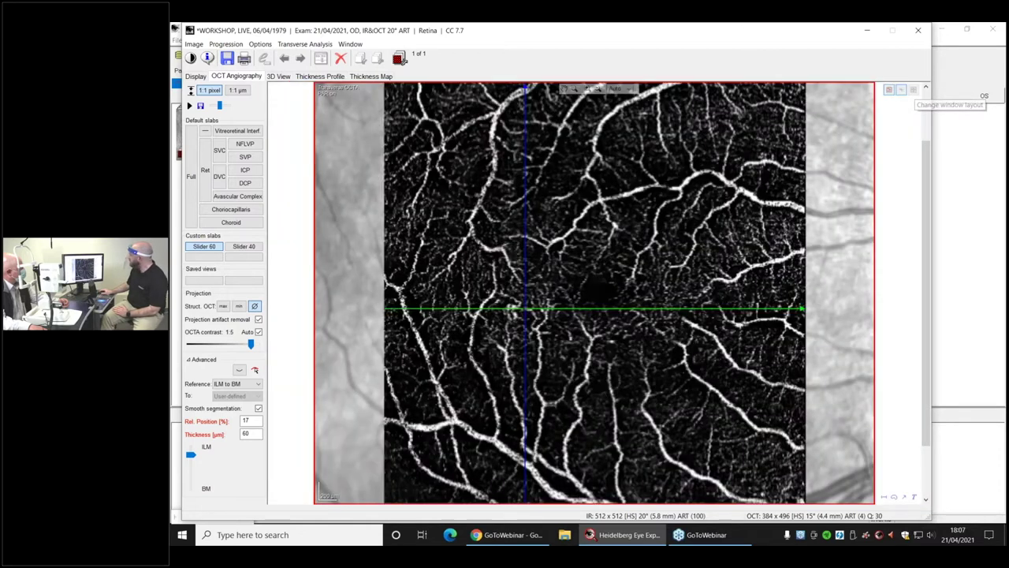
left_click(913, 93)
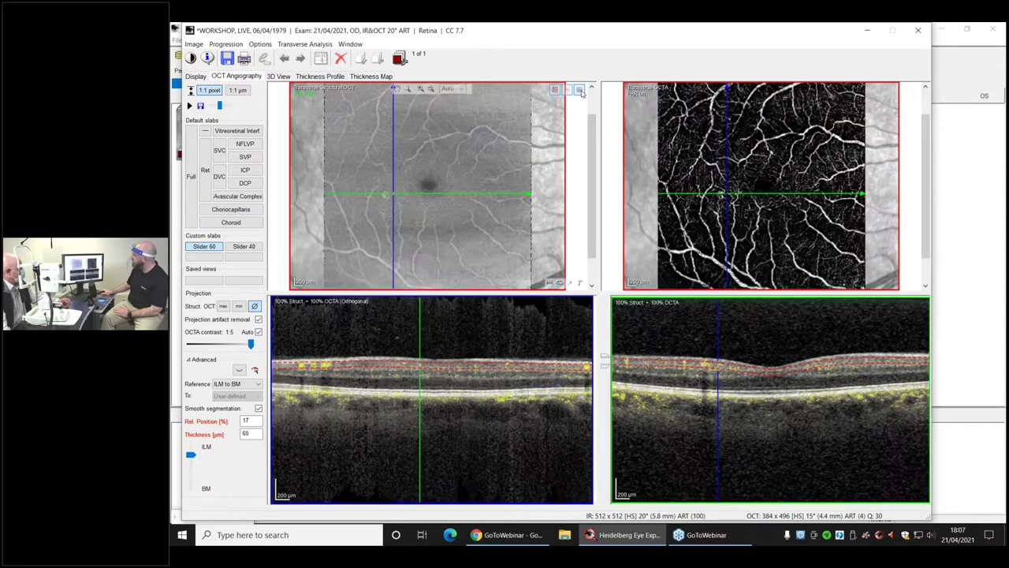
left_click(585, 91)
left_click(914, 91)
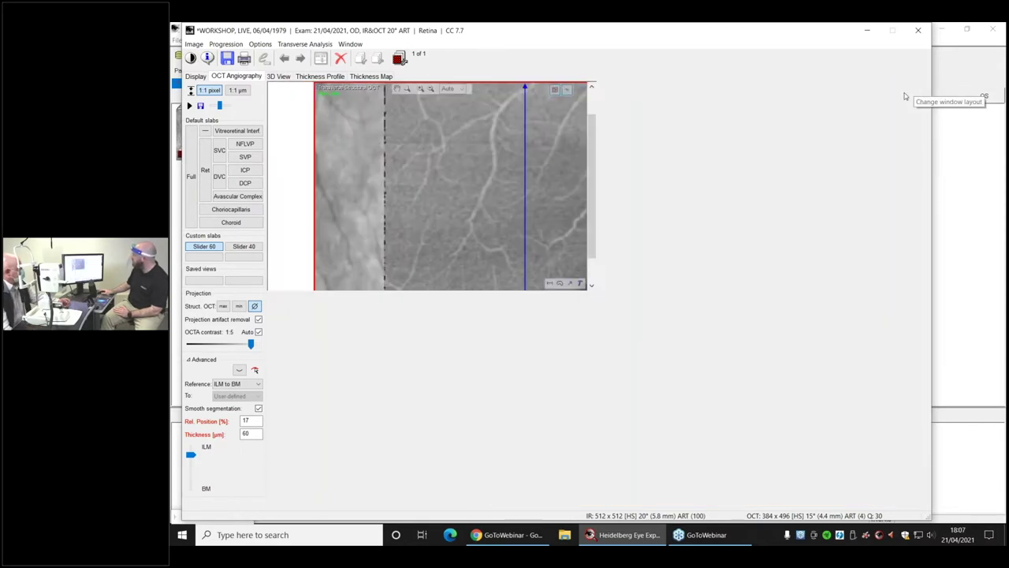
left_click(587, 304)
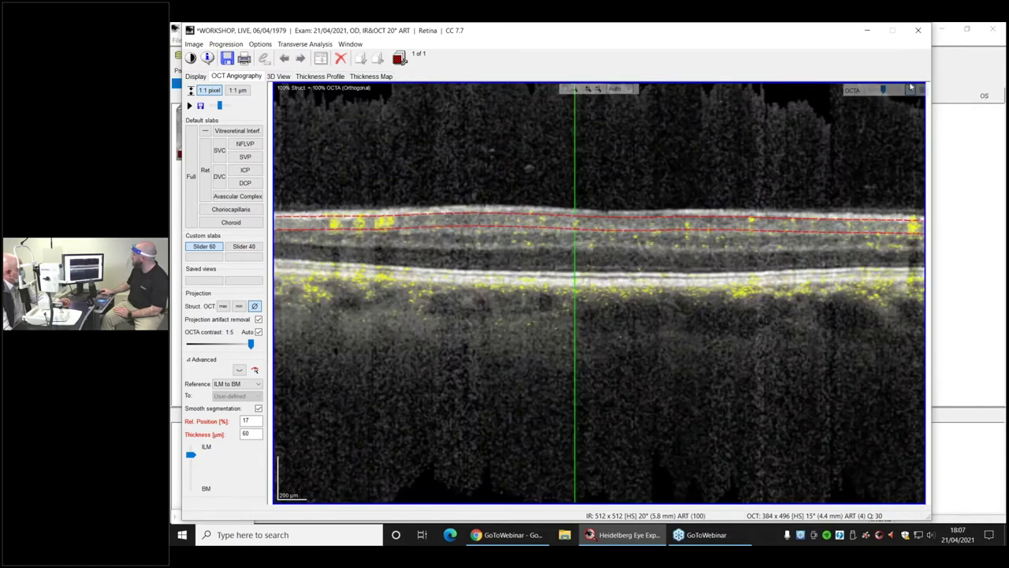
left_click(922, 91)
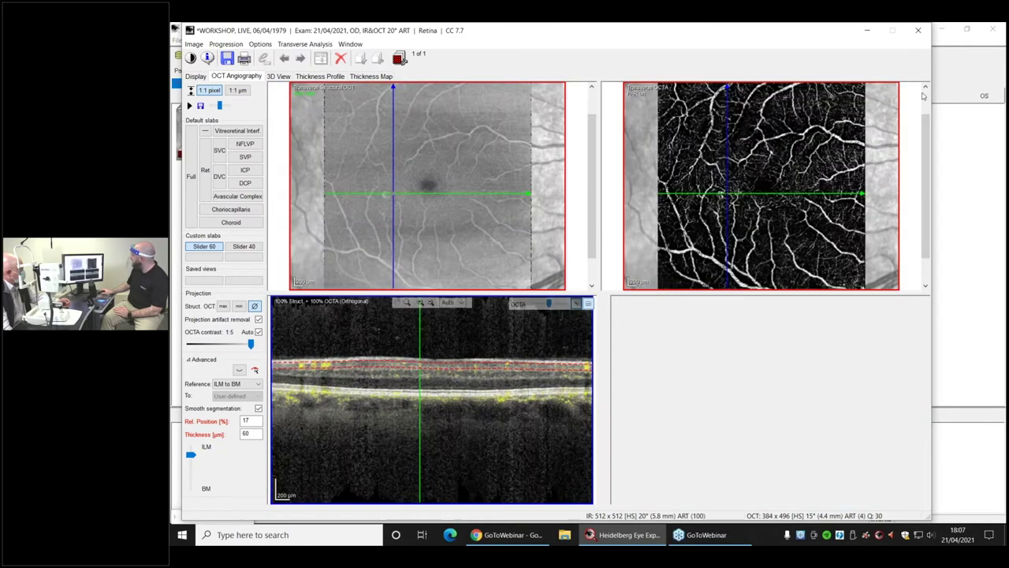
left_click(899, 91)
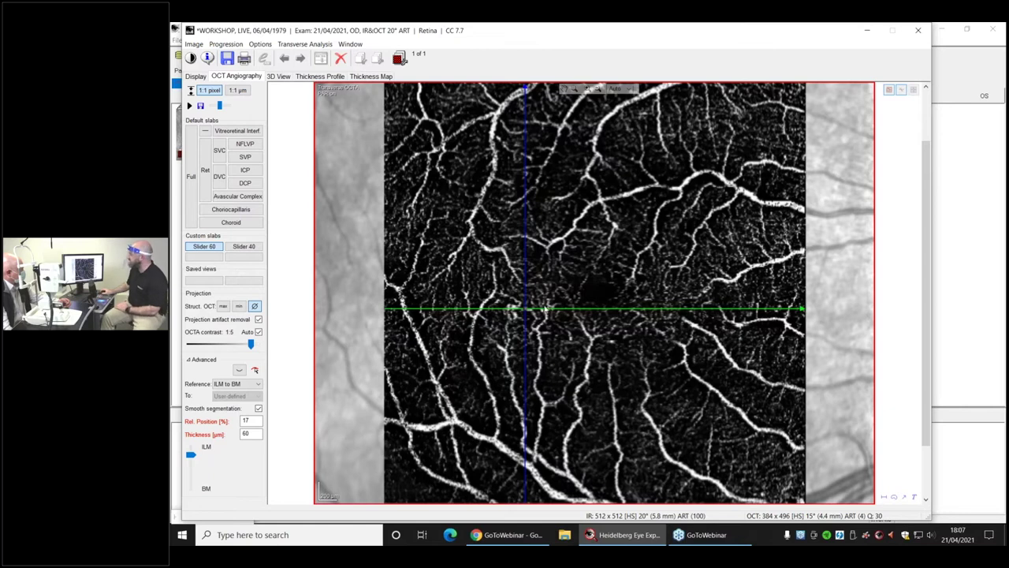
Hide the crosshair on the enlarged transverse OCTA image and move the Slider 60 slab back and forth between relative positions 6% and 28%
scroll(549, 306, "down", 3)
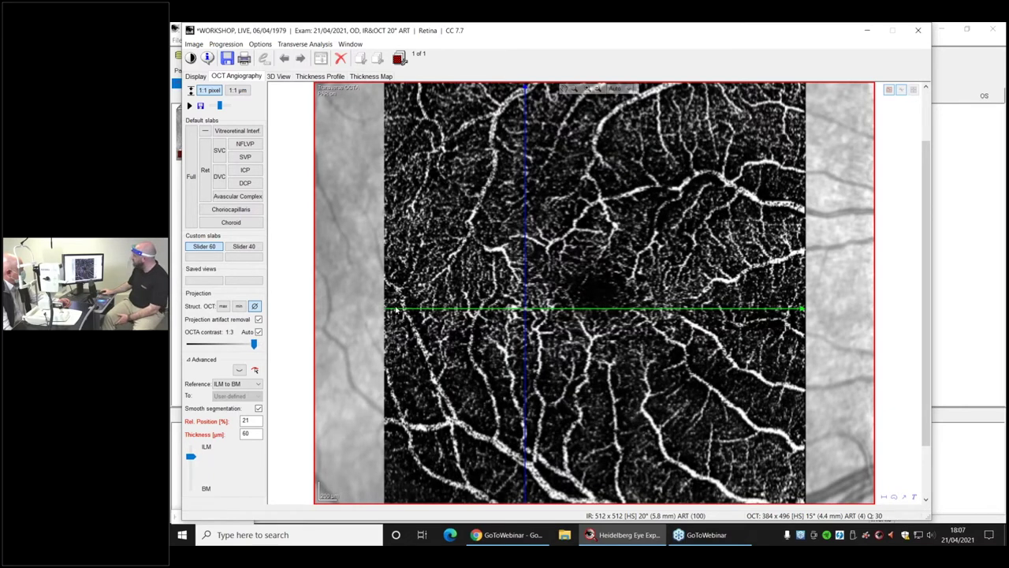
left_click(902, 91)
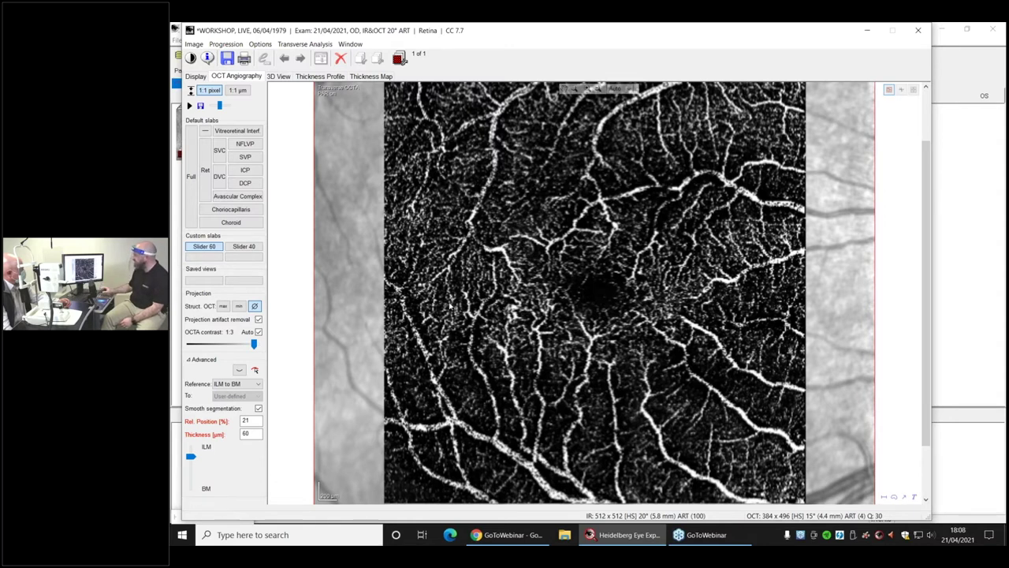
scroll(536, 331, "down", 6)
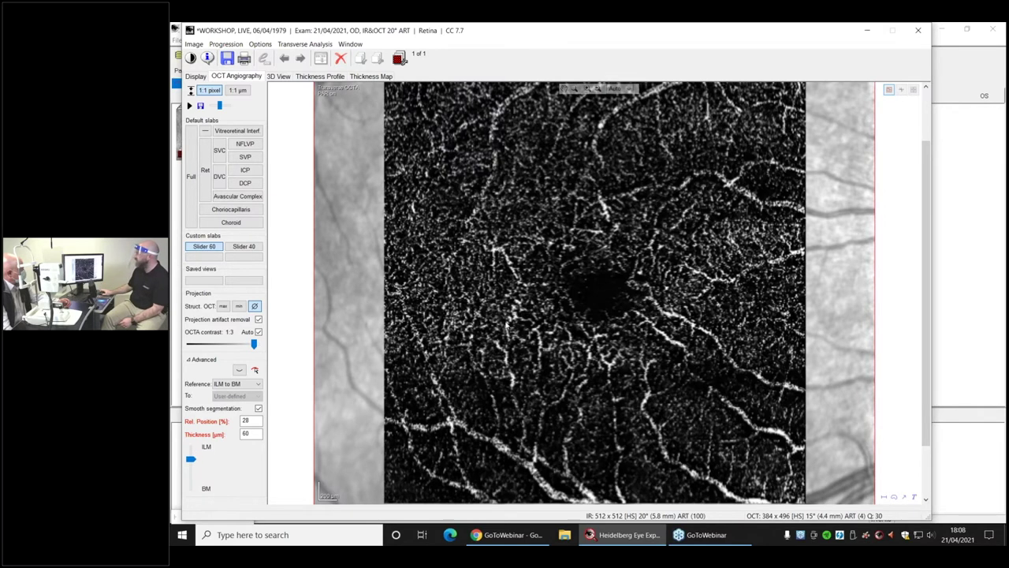
scroll(521, 315, "up", 16)
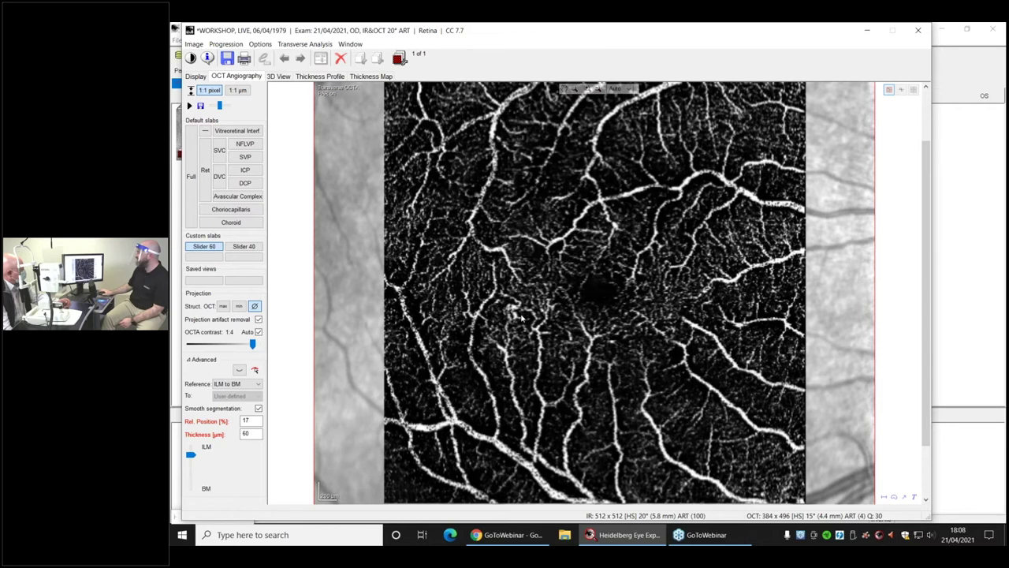
scroll(521, 320, "down", 3)
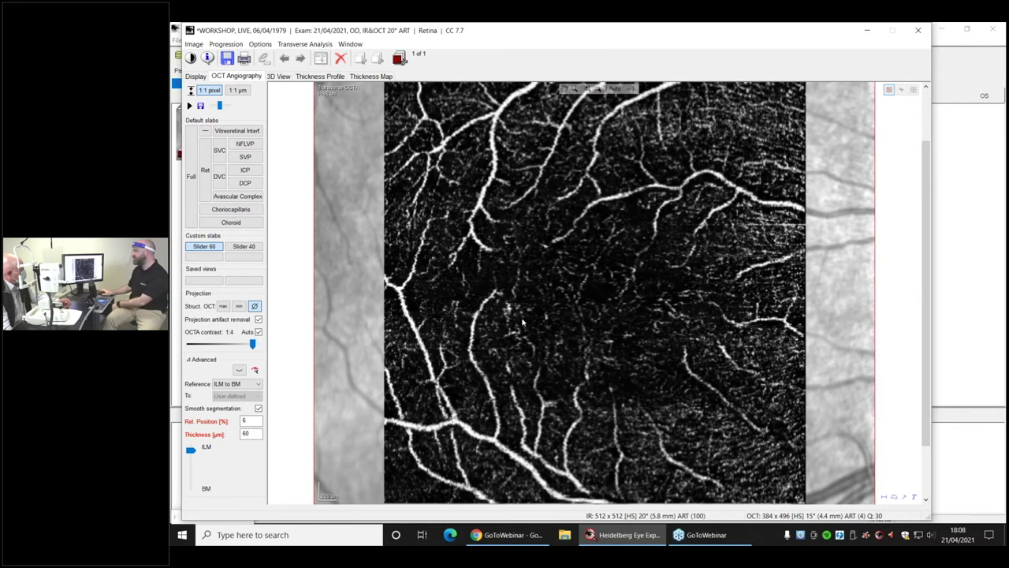
scroll(521, 320, "up", 2)
scroll(521, 321, "down", 9)
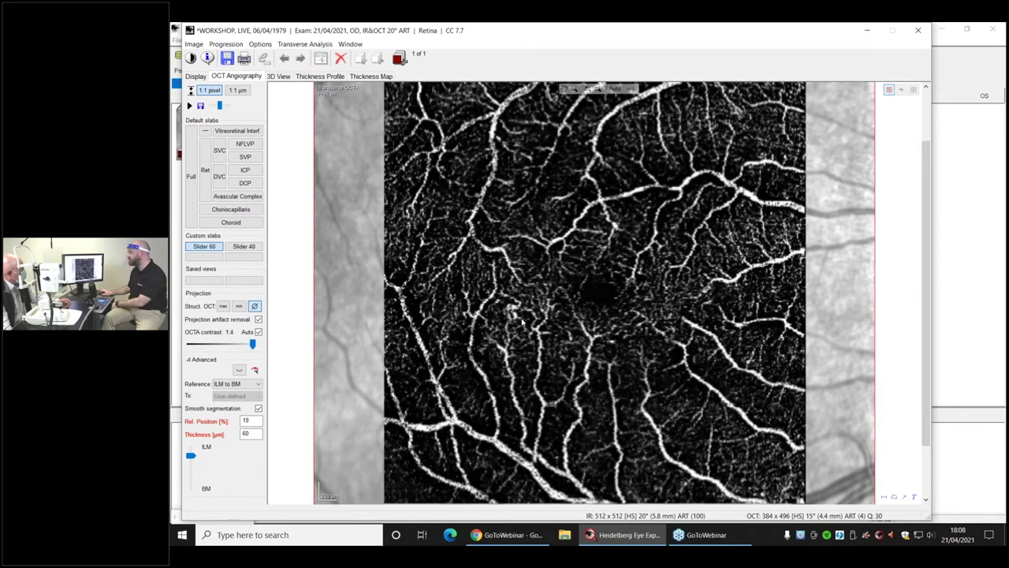
scroll(522, 322, "down", 1)
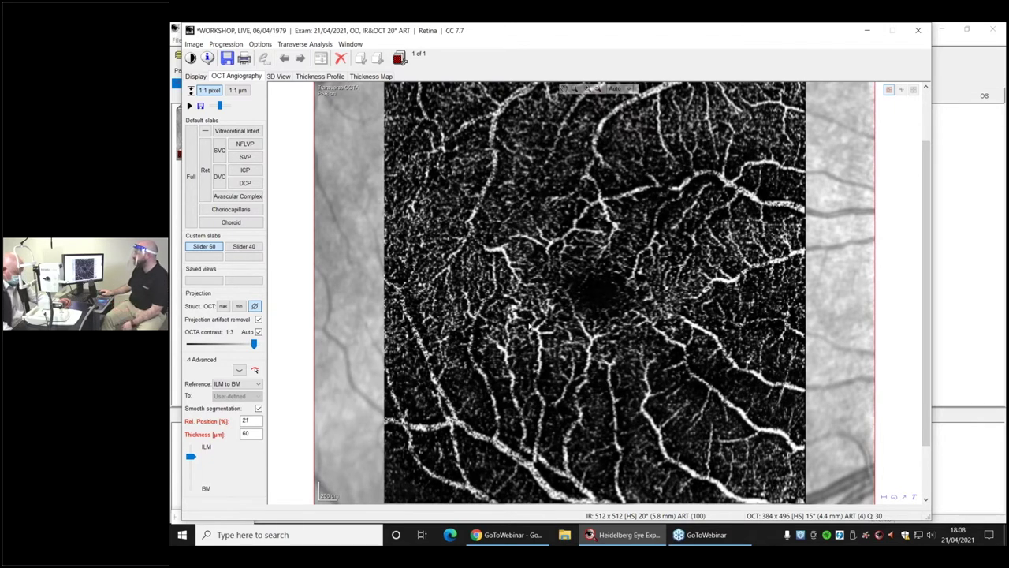
scroll(533, 323, "up", 2)
scroll(505, 315, "down", 4)
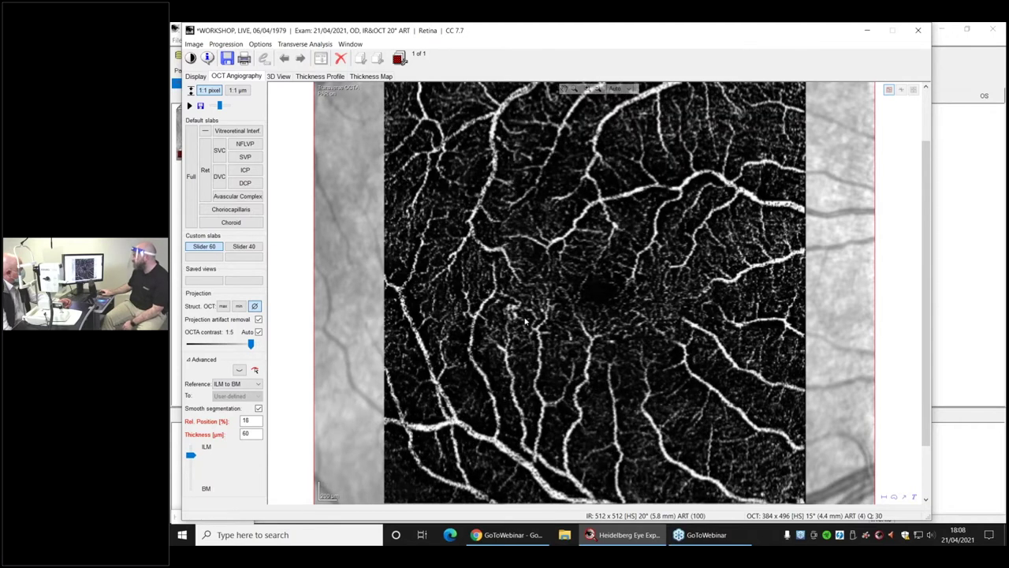
scroll(504, 313, "up", 5)
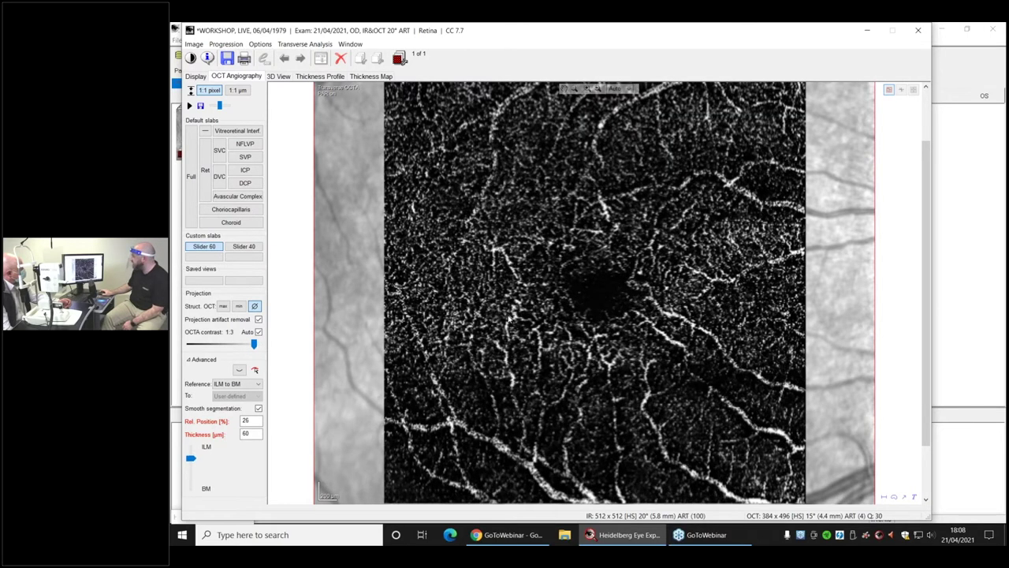
Show the crosshair again, centre it on the bright vascular spot just temporal to the fovea, and return to the four-image layout
left_click(902, 90)
left_click(510, 312)
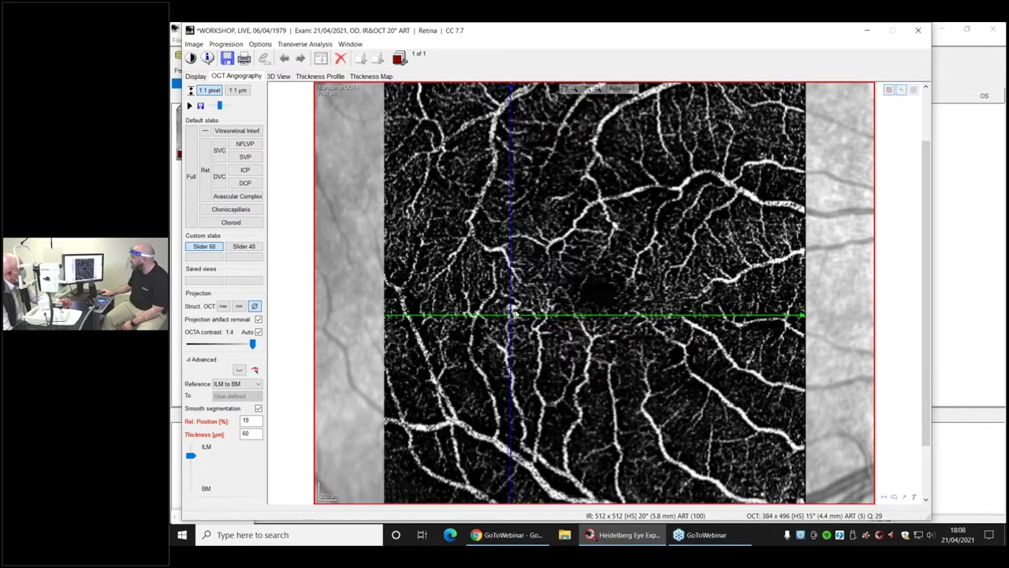
left_click(913, 90)
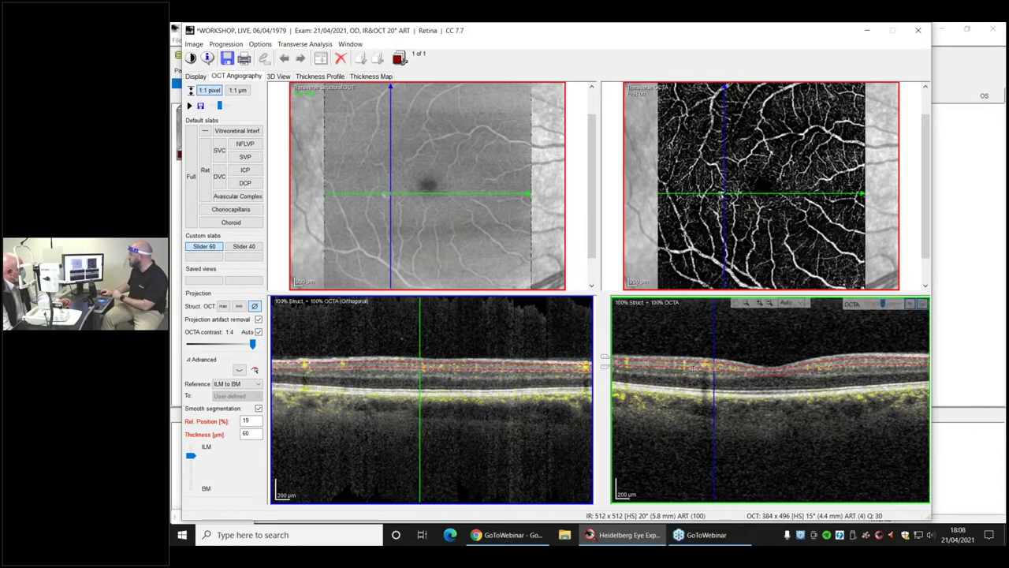
left_click_drag(697, 368, 696, 366)
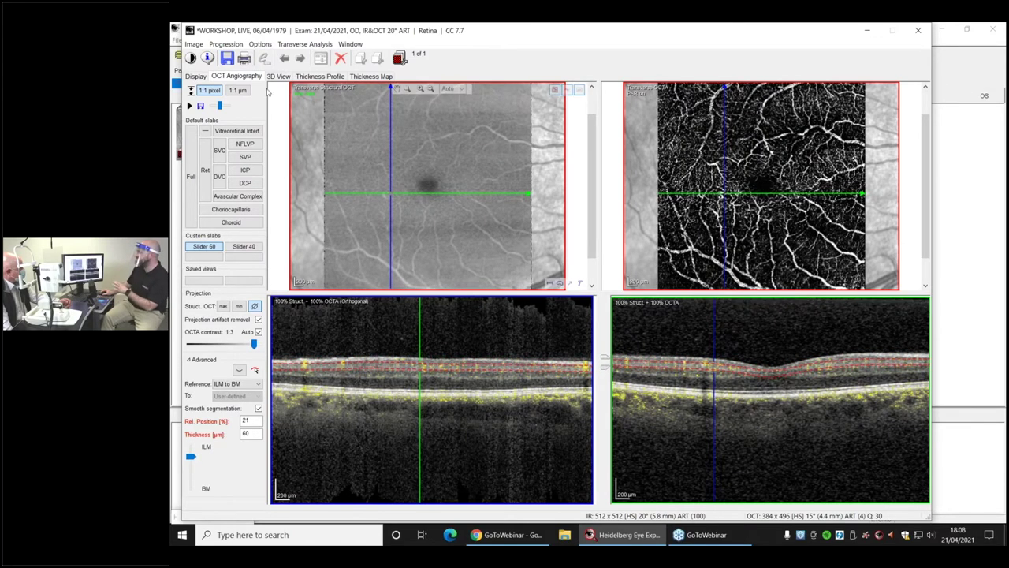
Check the Display view, return to OCT Angiography, align the vertical marker with the bright flow spot temporal to the fovea, and close the scan
left_click(195, 76)
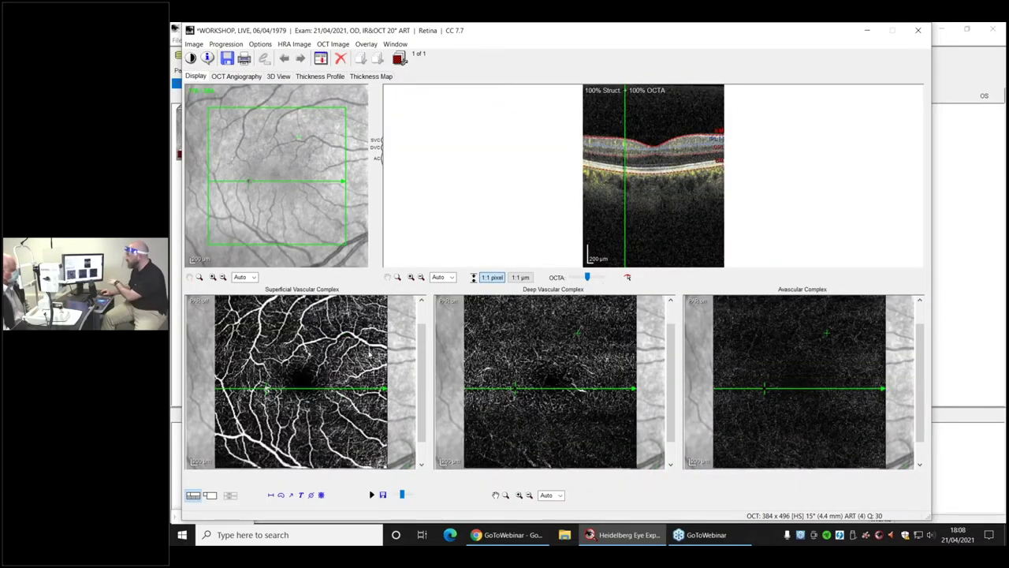
left_click(236, 76)
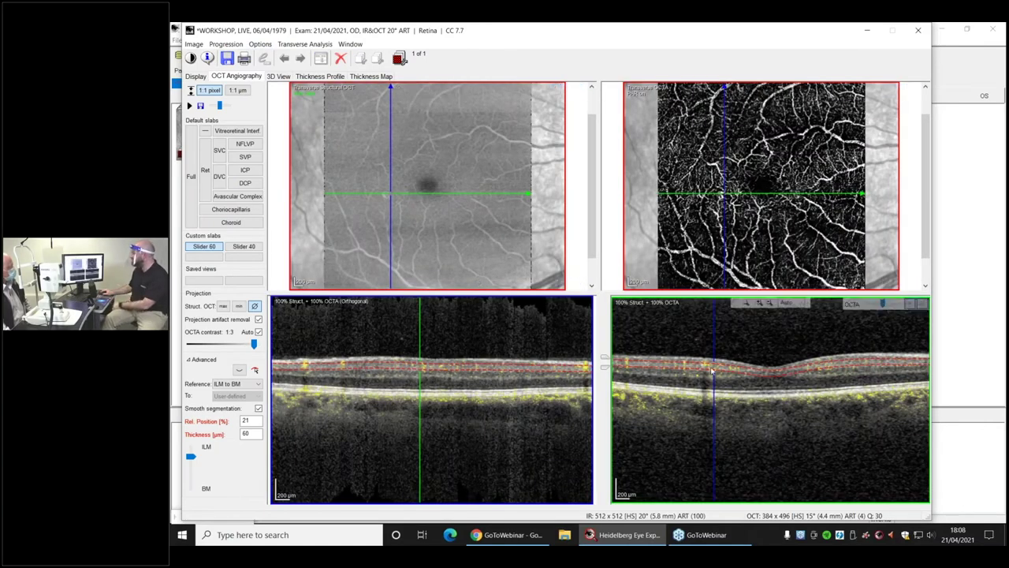
left_click_drag(706, 369, 690, 367)
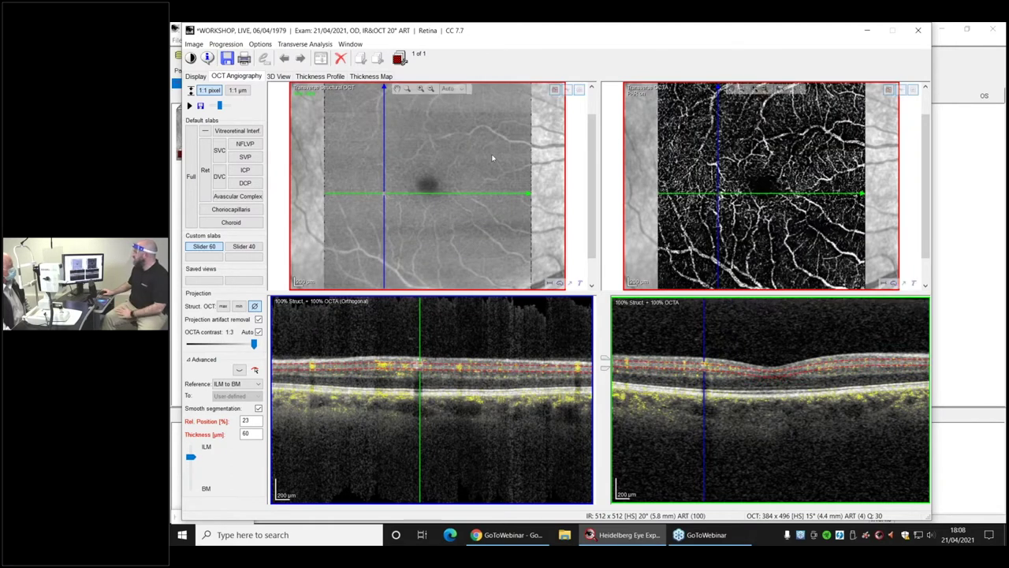
left_click(917, 31)
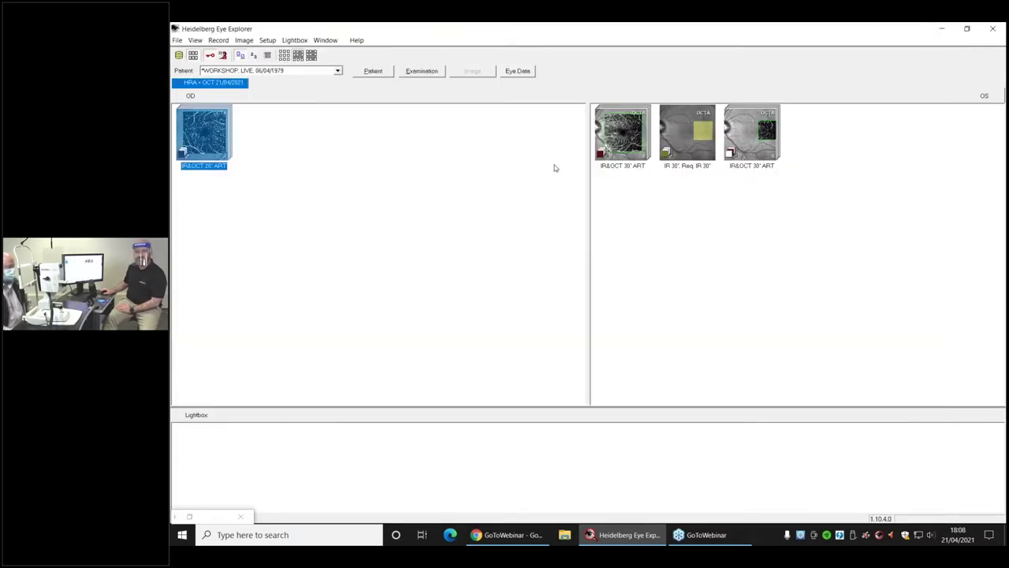
Open the right-eye scan in the Scan Planning Tool, set the field of view to 30°, and reposition the 10° x 10° scan box temporally
right_click(203, 140)
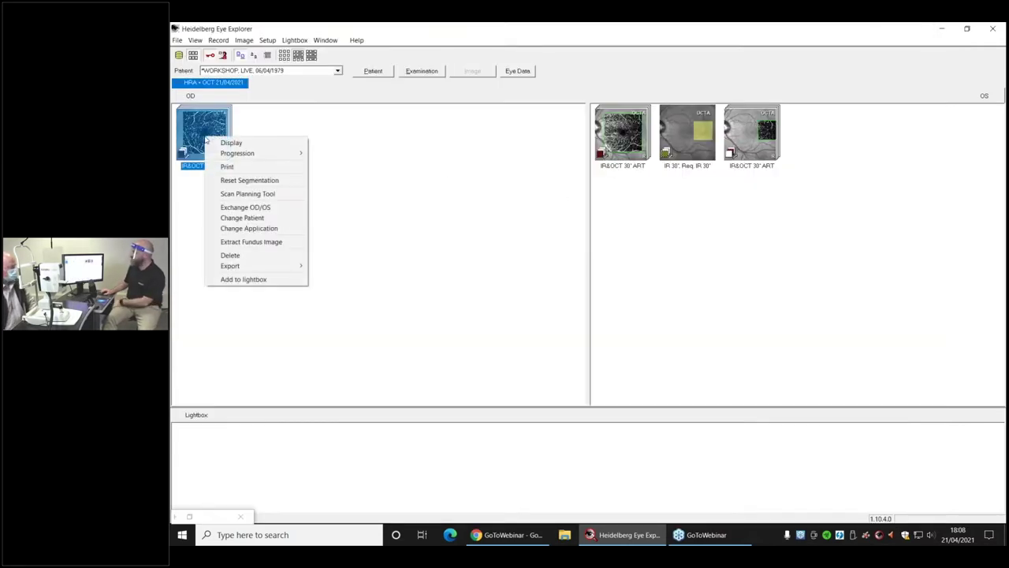
left_click(236, 193)
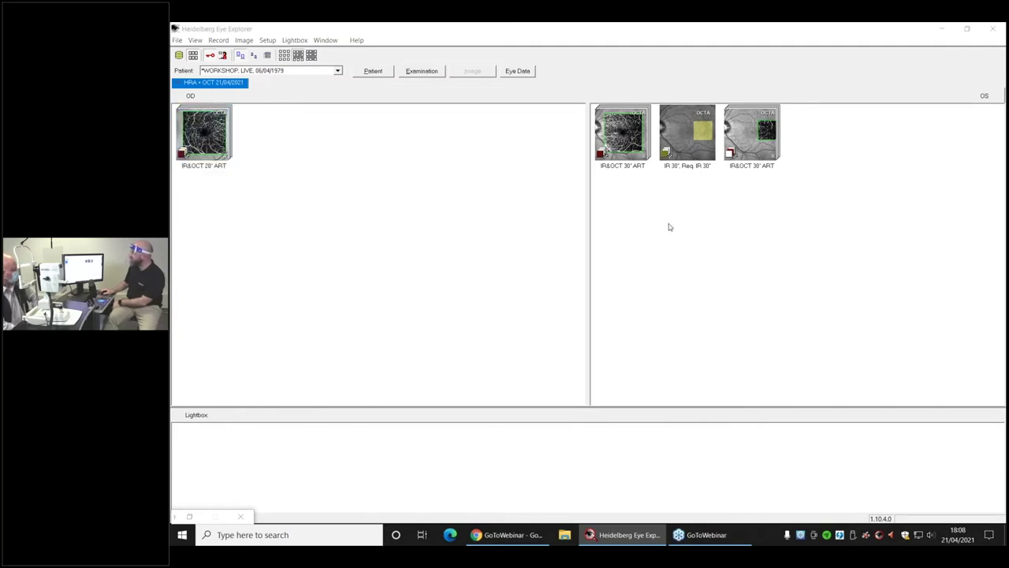
left_click(630, 91)
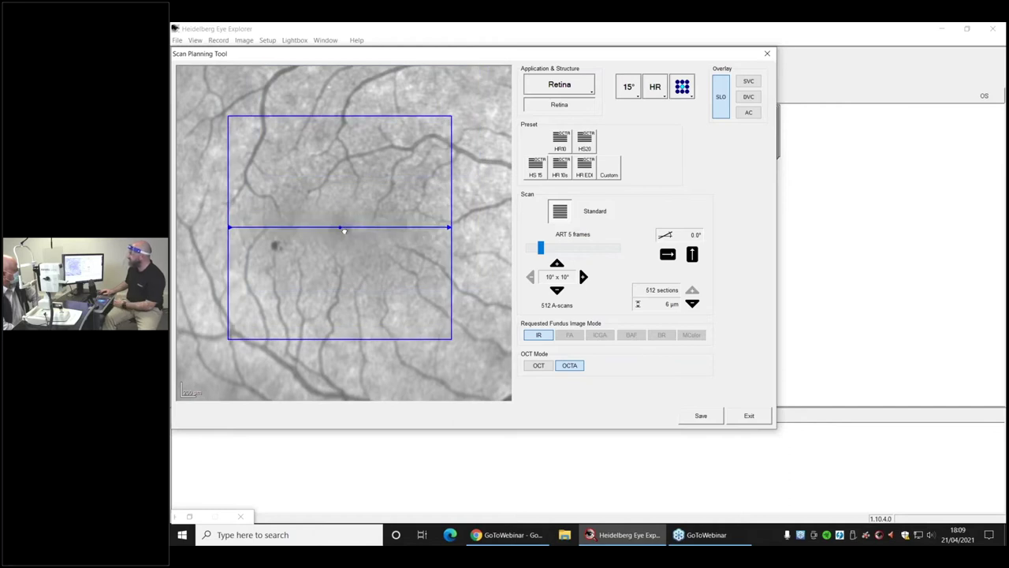
left_click(628, 87)
left_click(671, 112)
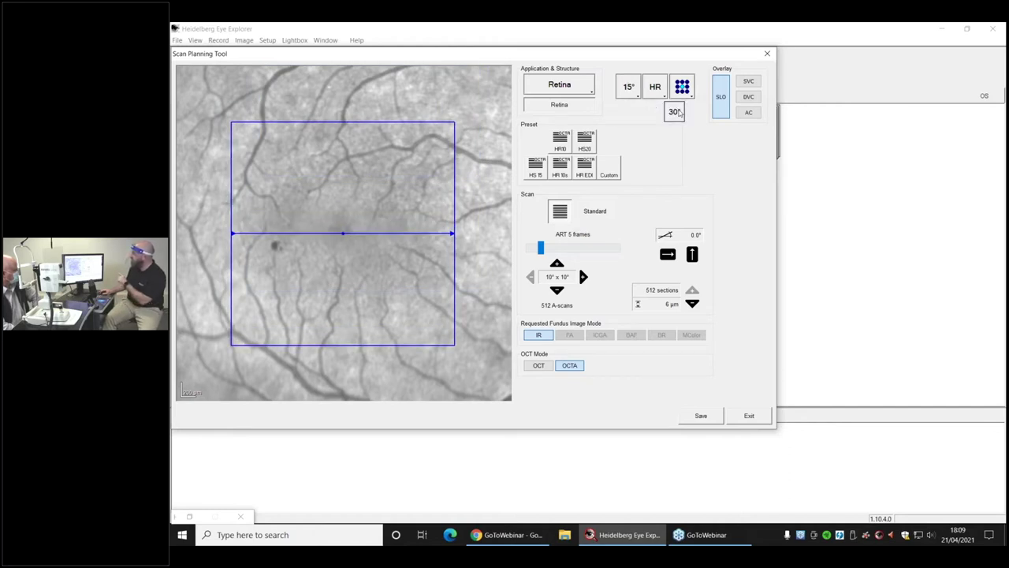
mouse_move(340, 233)
left_mouse_down()
mouse_move(312, 230)
mouse_move(334, 238)
mouse_move(320, 238)
mouse_move(329, 226)
mouse_move(321, 231)
left_mouse_up()
Compare the SVC and DVC overlays, keep SVC, apply the HR10 preset with the scan box temporal to the fovea, save the plan and exit
left_click(748, 81)
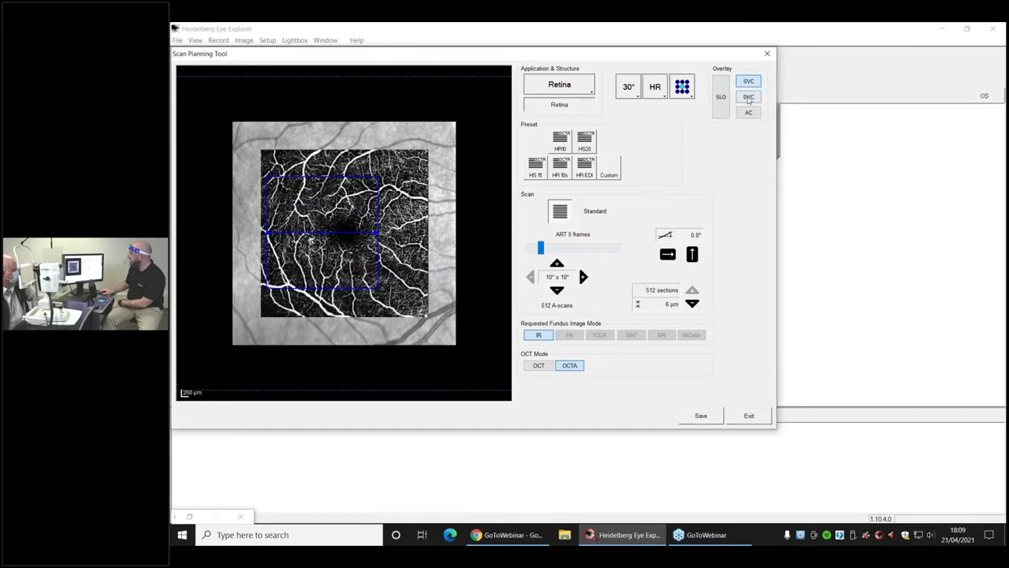
left_click(748, 97)
left_click(751, 82)
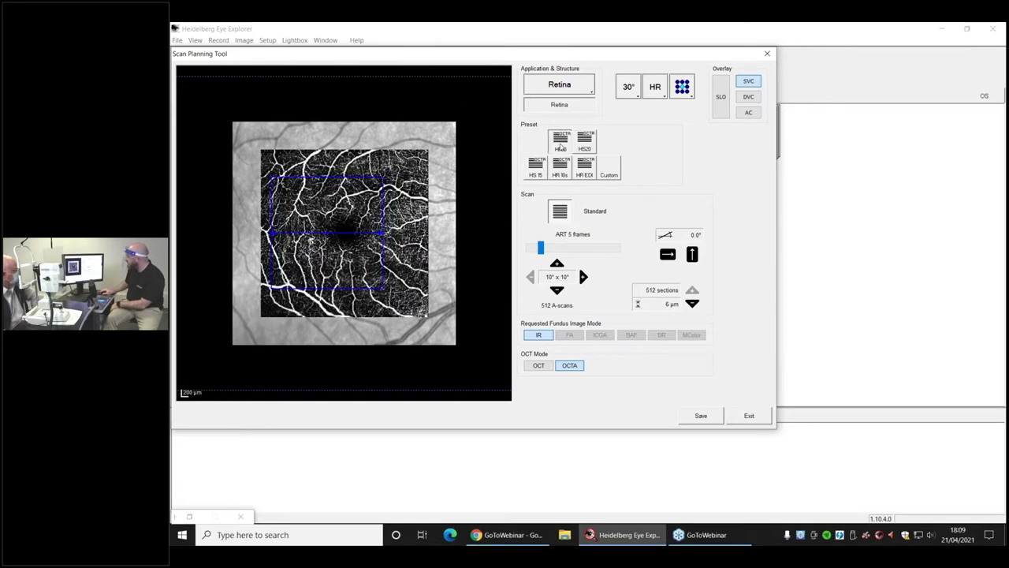
left_click(560, 142)
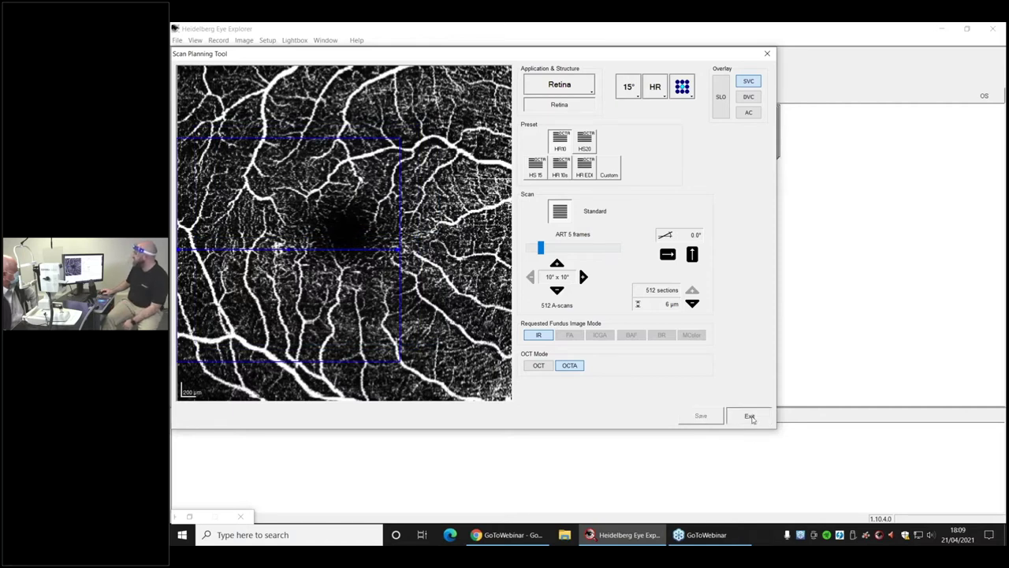
left_click(749, 415)
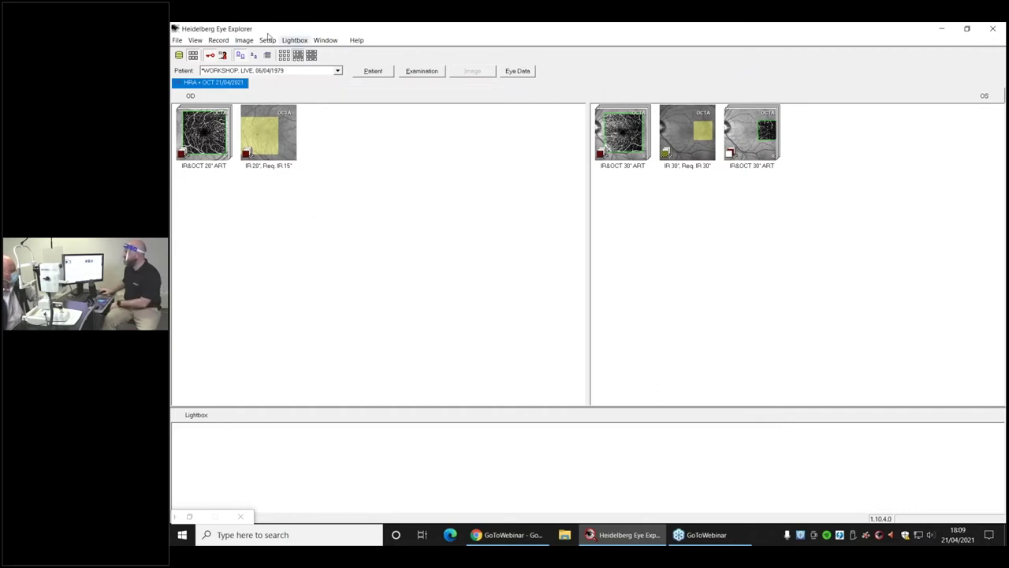
Return to the database and open the left-eye OCTA scan from the 11/02/2020 examination of the Pre-Post VEG-F demo record
left_click(178, 54)
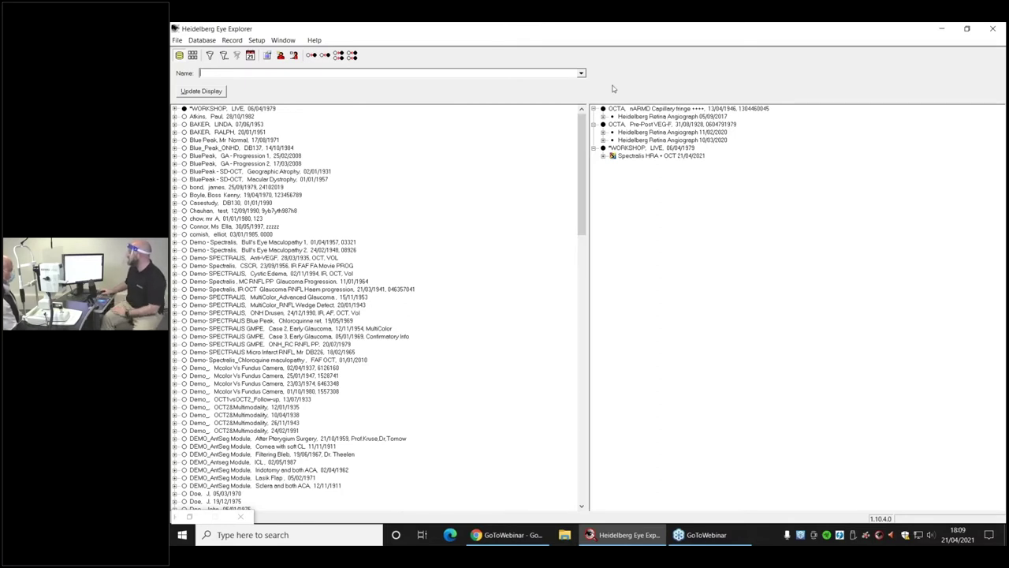
double_click(648, 132)
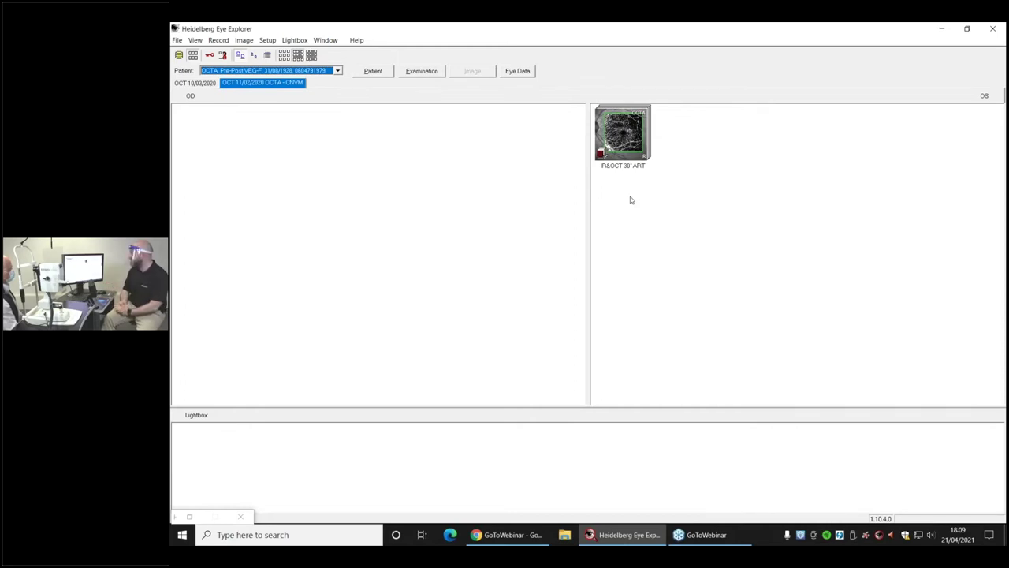
double_click(626, 141)
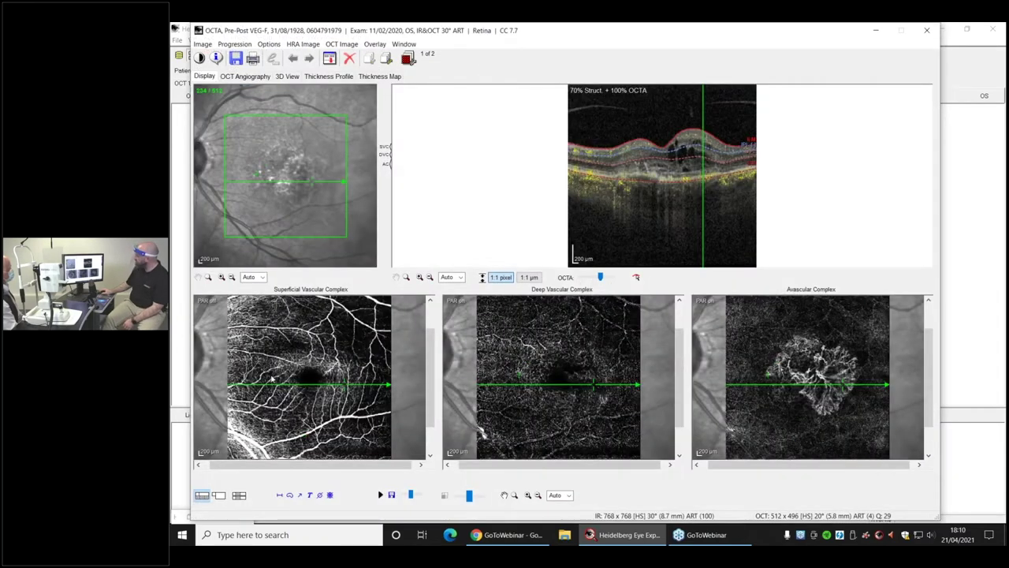
Move the crosshair through the lower edge of the vascular network in the Avascular Complex image and show only the OCTA signal in the cross-section
mouse_move(844, 385)
left_mouse_down()
mouse_move(825, 359)
mouse_move(839, 355)
mouse_move(851, 369)
mouse_move(831, 414)
mouse_move(803, 396)
mouse_move(836, 407)
left_mouse_up()
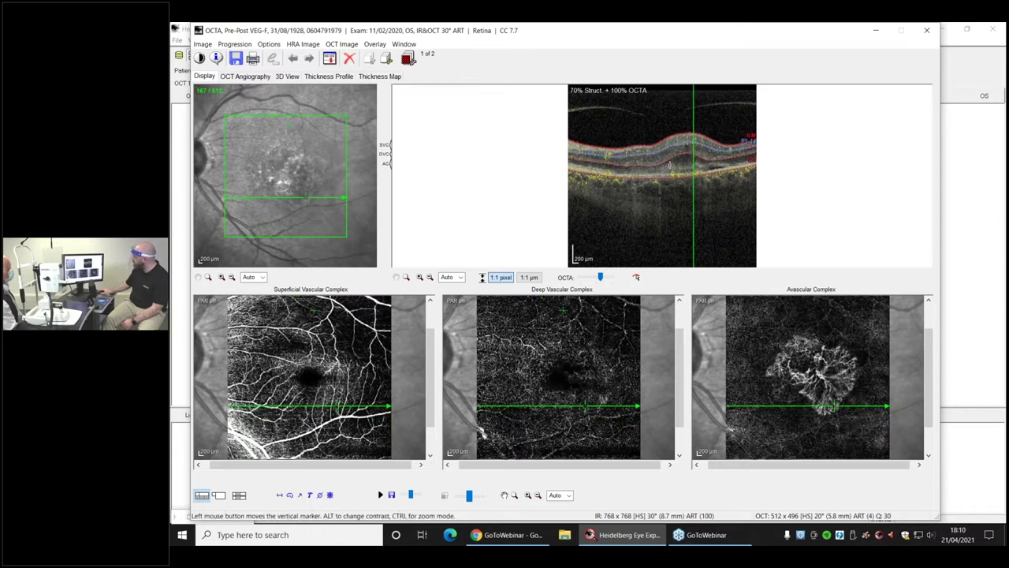
left_click(812, 393)
mouse_move(812, 397)
left_mouse_down()
mouse_move(834, 405)
mouse_move(848, 396)
mouse_move(842, 359)
mouse_move(849, 393)
mouse_move(804, 394)
mouse_move(818, 408)
left_mouse_up()
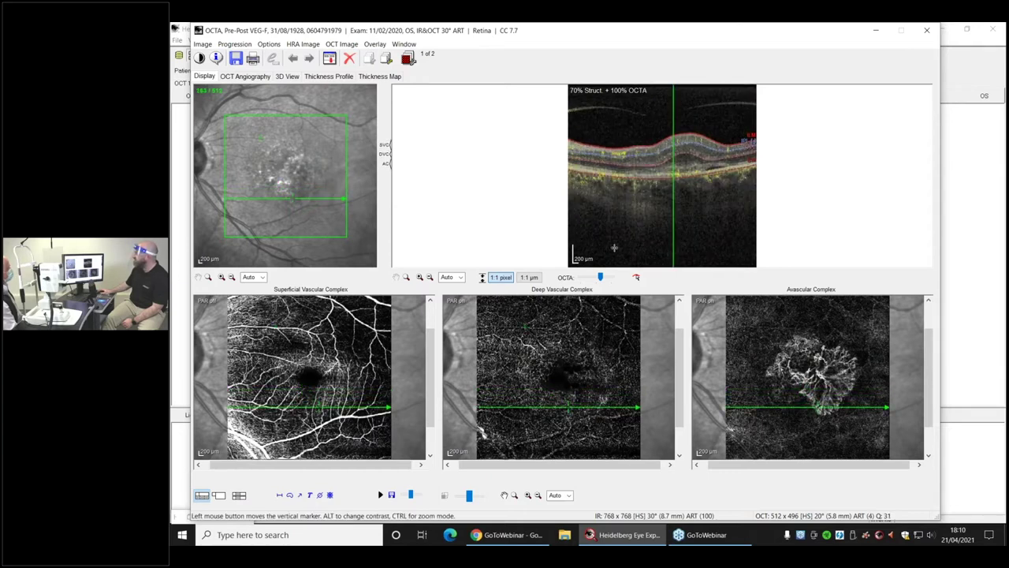
mouse_move(600, 278)
left_mouse_down()
mouse_move(578, 278)
mouse_move(616, 280)
left_mouse_up()
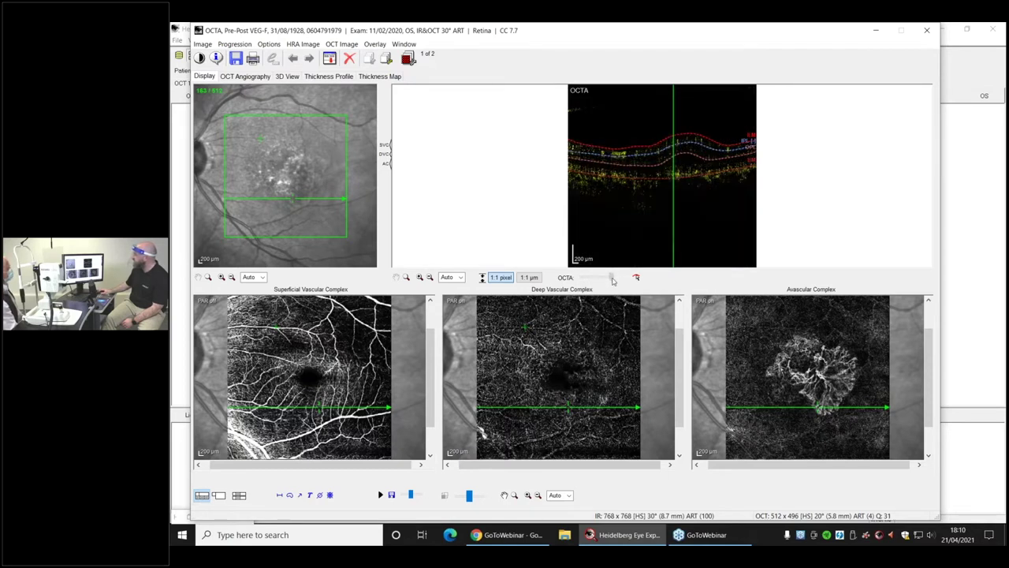
left_click(826, 408)
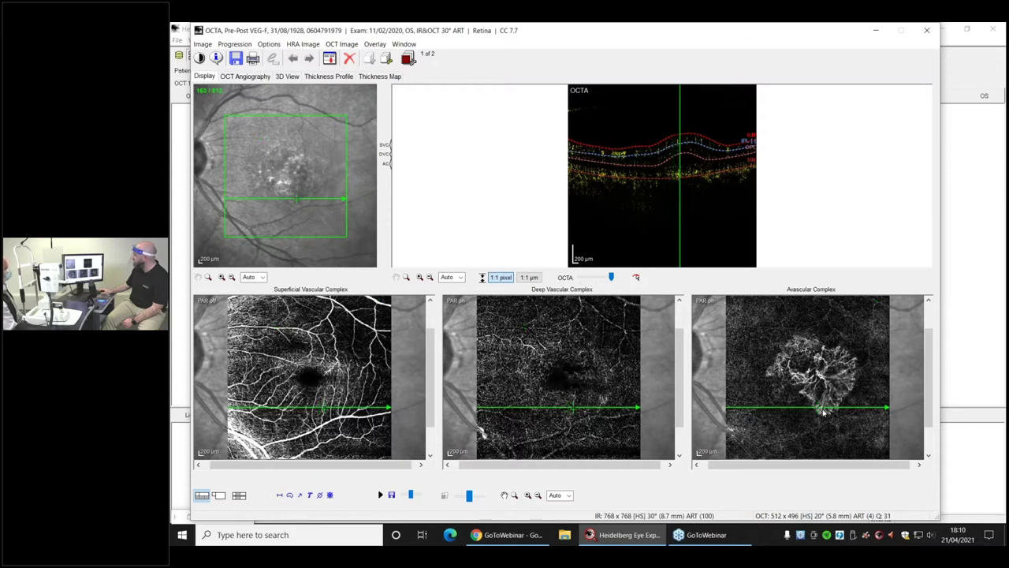
mouse_move(830, 407)
left_mouse_down()
mouse_move(844, 361)
mouse_move(824, 396)
left_mouse_up()
Open the scan's OCT Angiography view and set the cross-section blend to 90% structure plus 100% OCTA
left_click(246, 76)
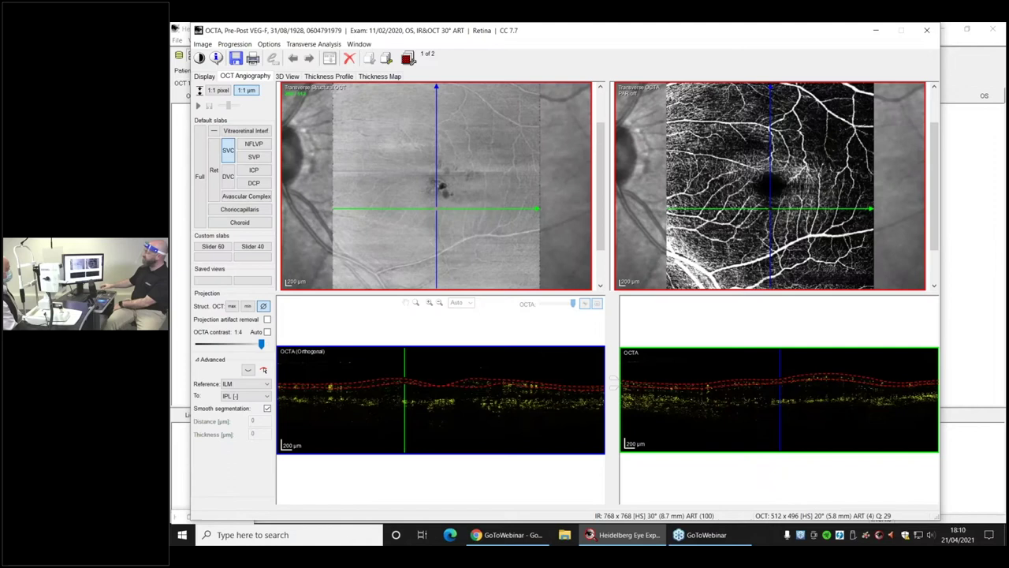
mouse_move(489, 321)
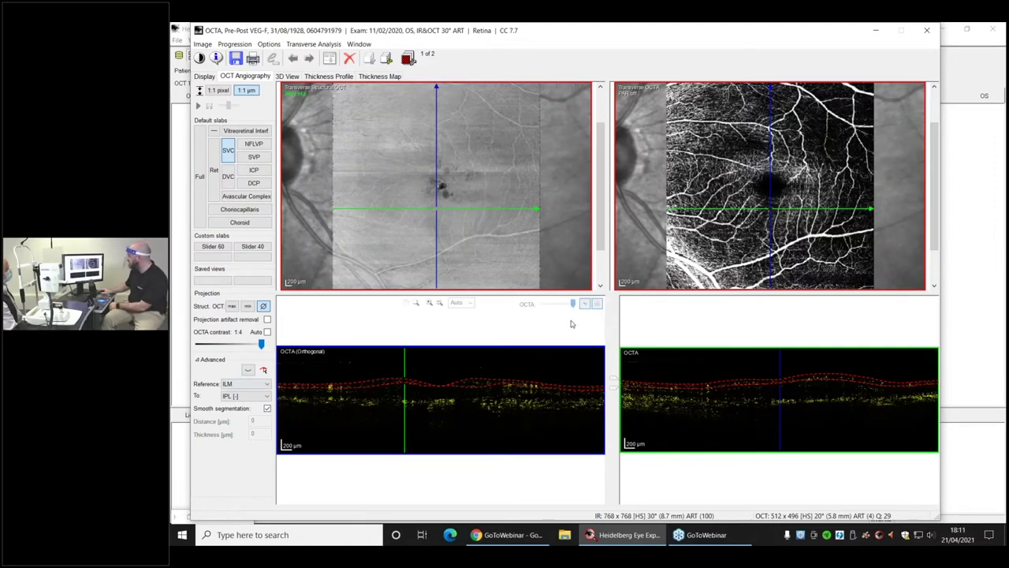
left_click_drag(573, 304, 553, 308)
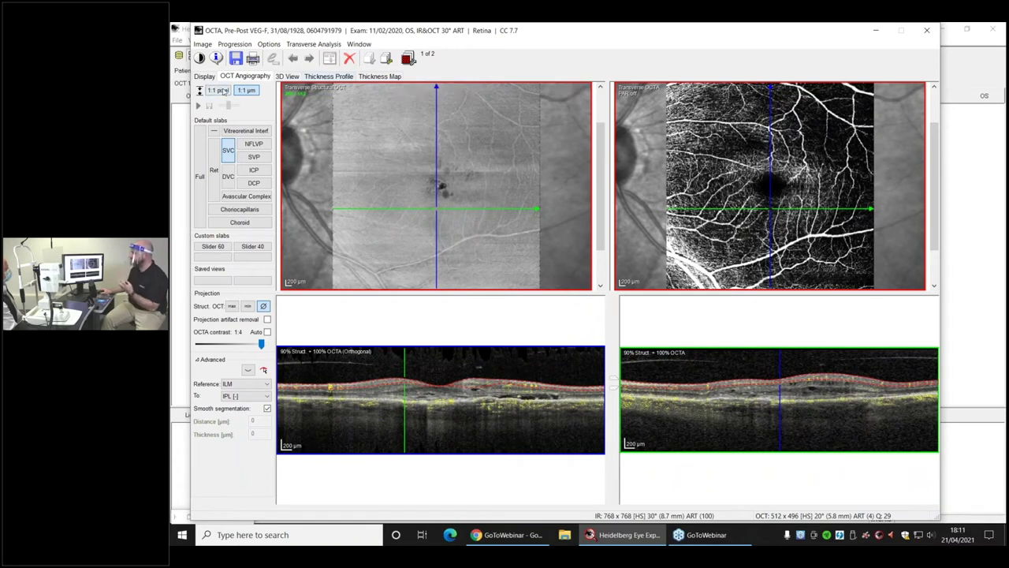
mouse_move(368, 137)
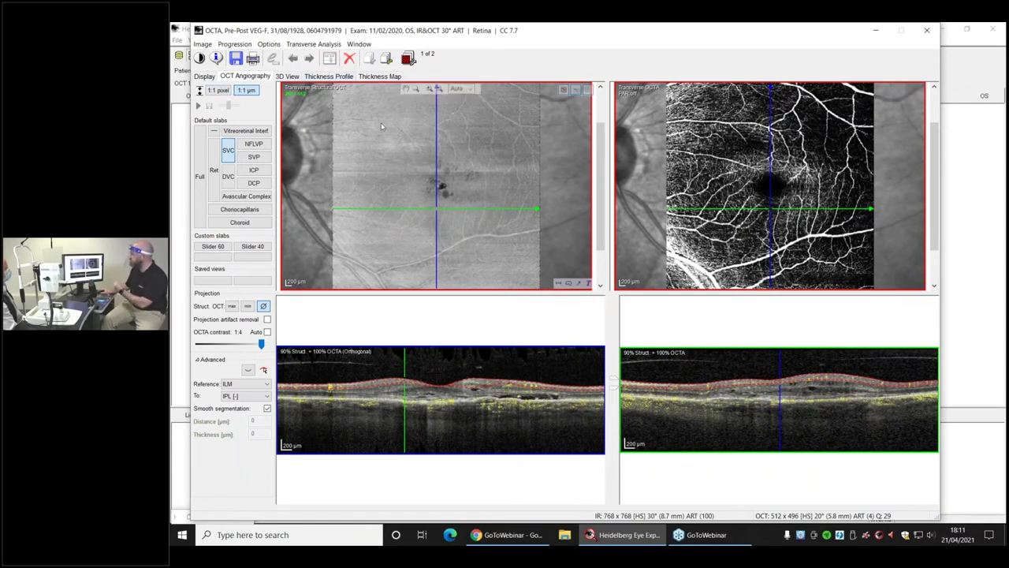
Scale the cross-sections to 1:1 pixel and apply the Slider 60 custom slab
mouse_move(754, 429)
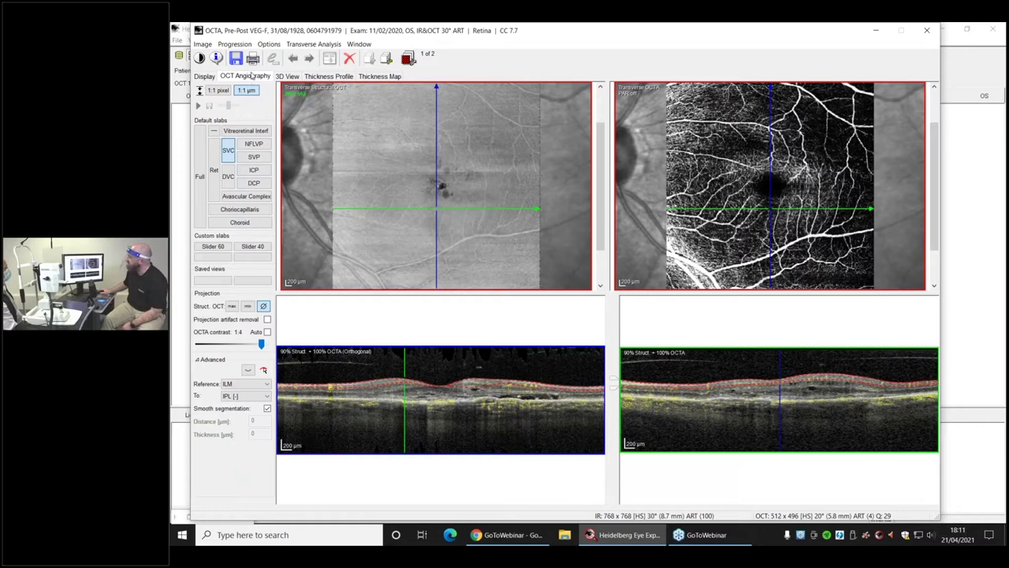
mouse_move(440, 349)
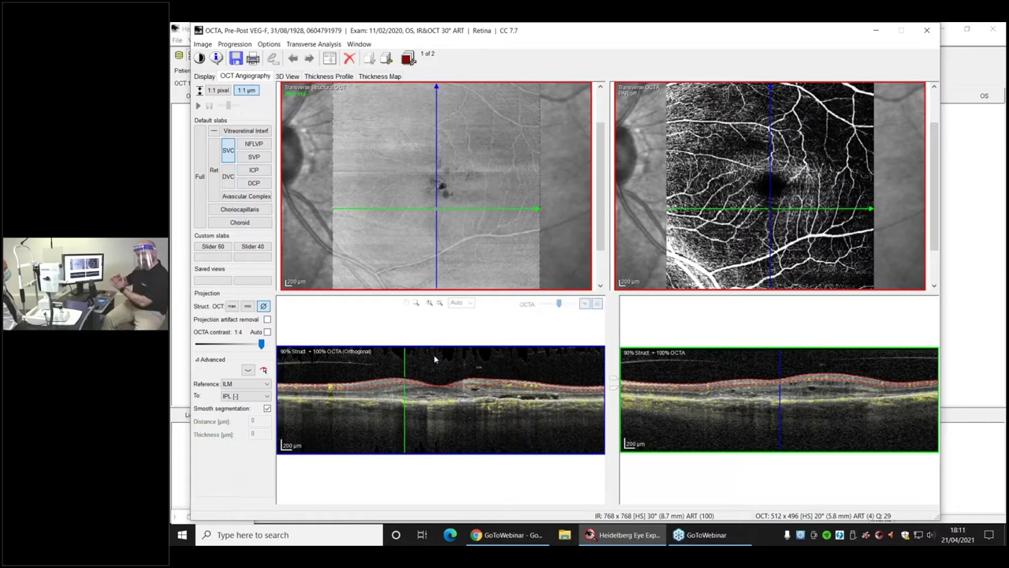
left_click(218, 91)
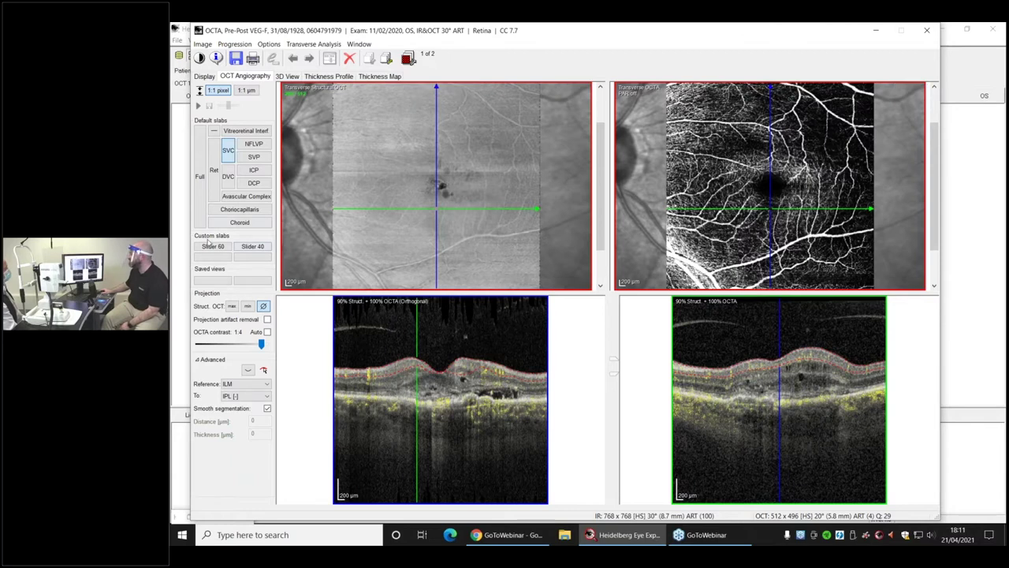
left_click(212, 247)
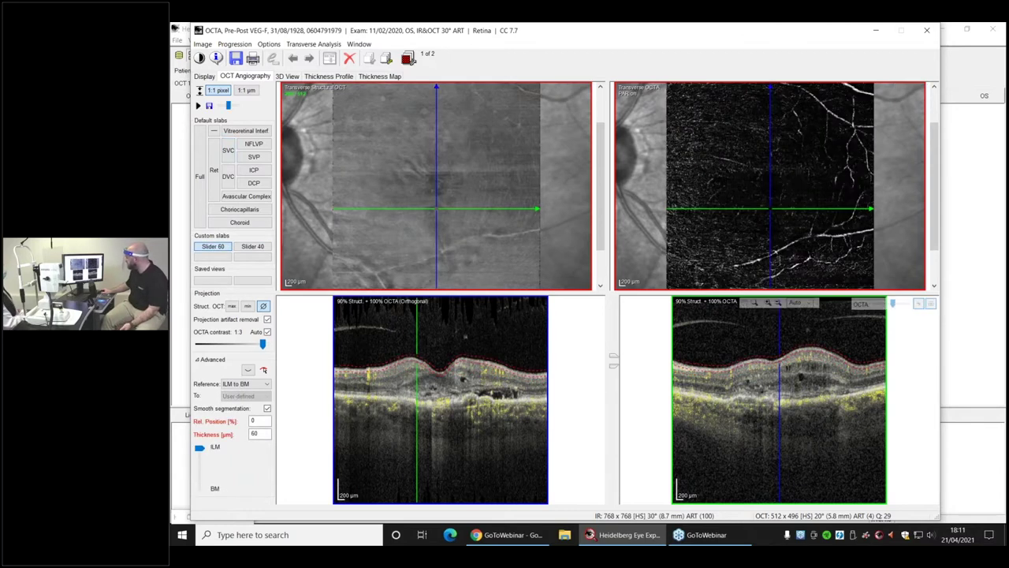
Centre the crosshair on the fovea and sweep the 60 µm slab from the ILM to 27% depth and back to 0%
scroll(797, 353, "down", 4)
scroll(772, 193, "down", 2)
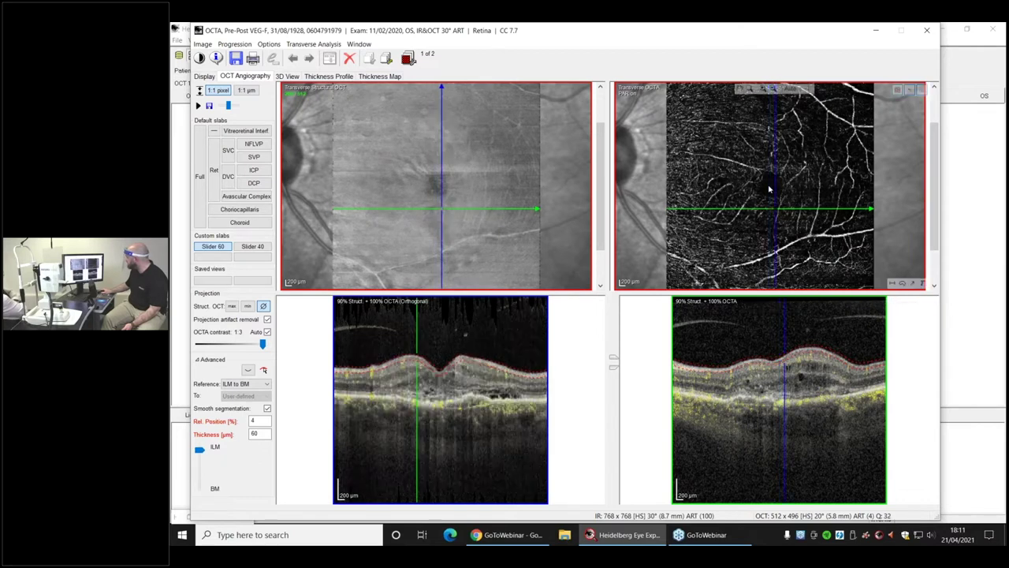
left_click(768, 186)
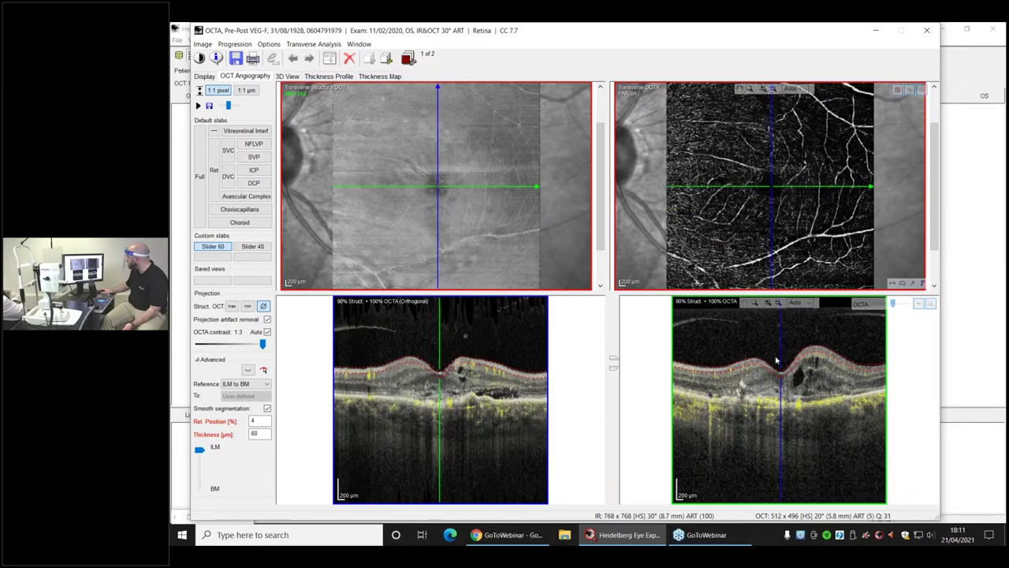
scroll(818, 353, "down", 5)
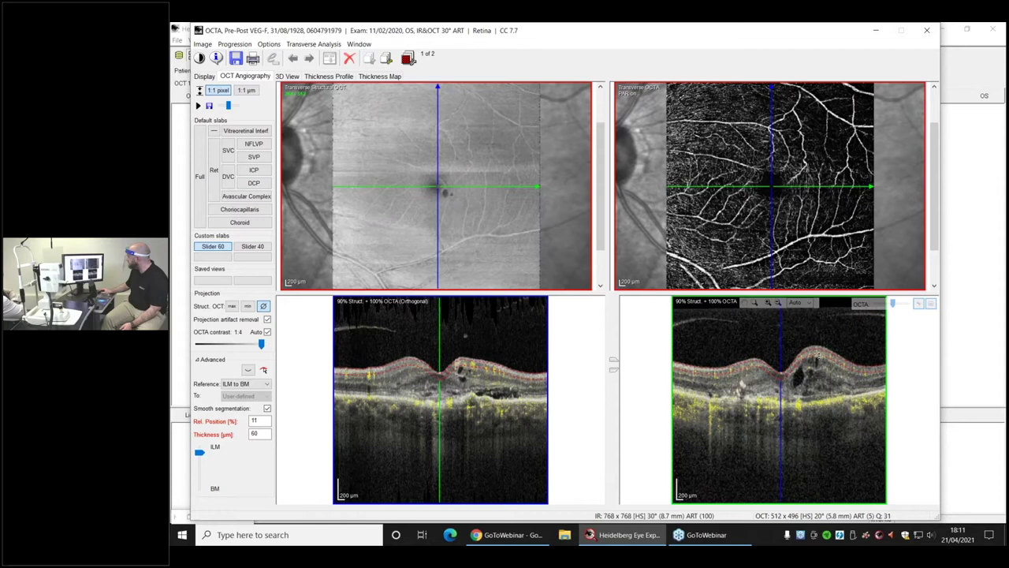
scroll(817, 355, "down", 3)
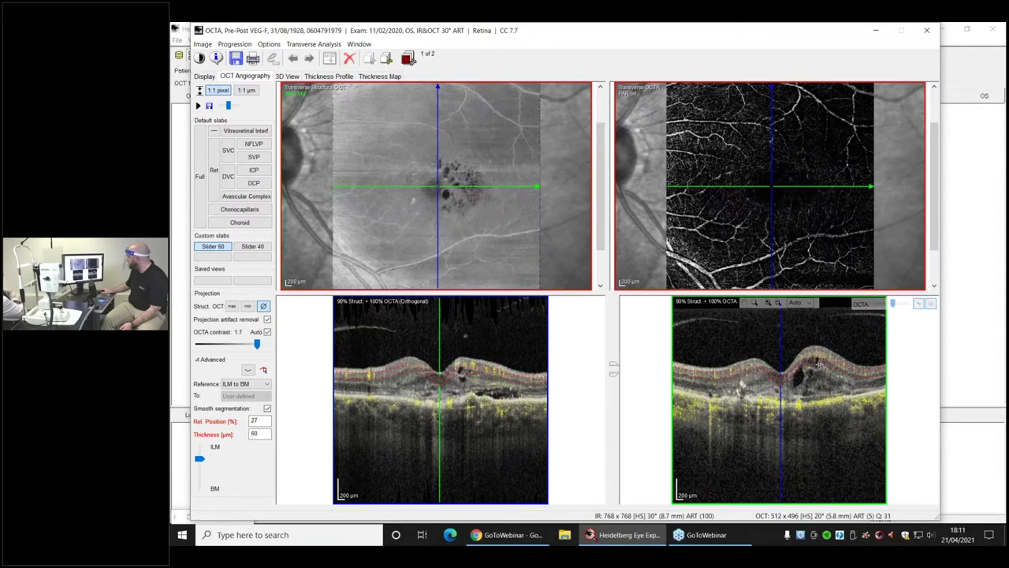
scroll(819, 353, "up", 10)
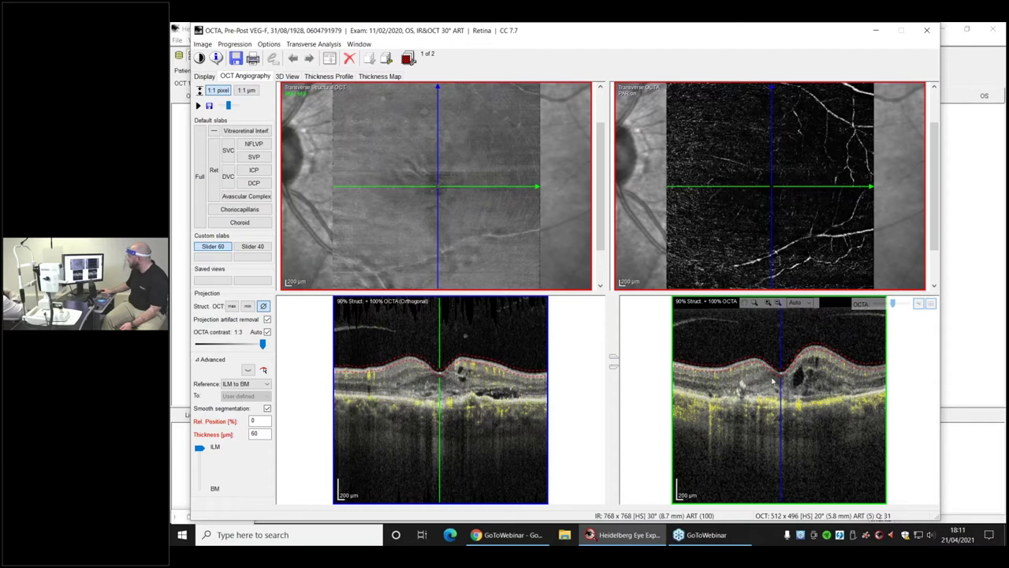
Enlarge the horizontal cross-section, lower the slab to 83% between ILM and BM, and restore the four-image layout
left_click(918, 303)
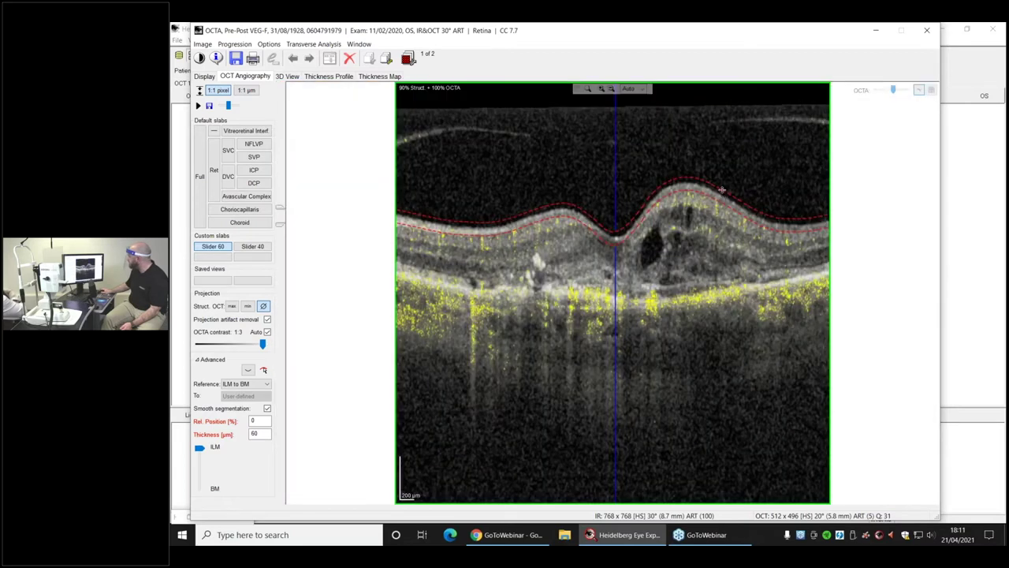
left_click_drag(722, 195, 722, 272)
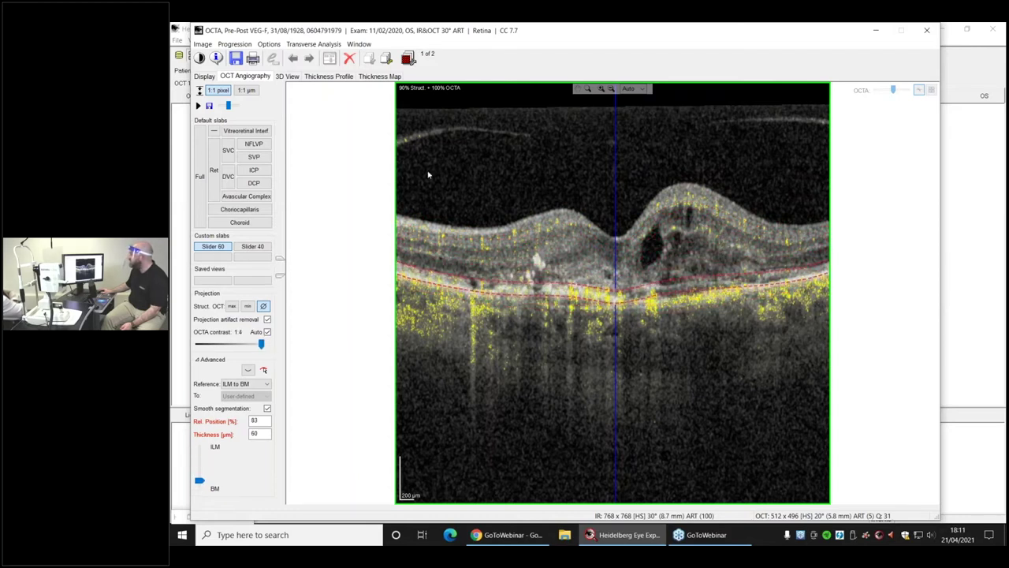
left_click(932, 92)
Adjust the slab depth in the horizontal cross-section, trace the crosshair across the OCTA image and close the scan
left_click_drag(820, 394, 818, 384)
left_click_drag(817, 386, 797, 403)
left_click(764, 206)
left_click_drag(764, 207, 818, 158)
key("alt+F4")
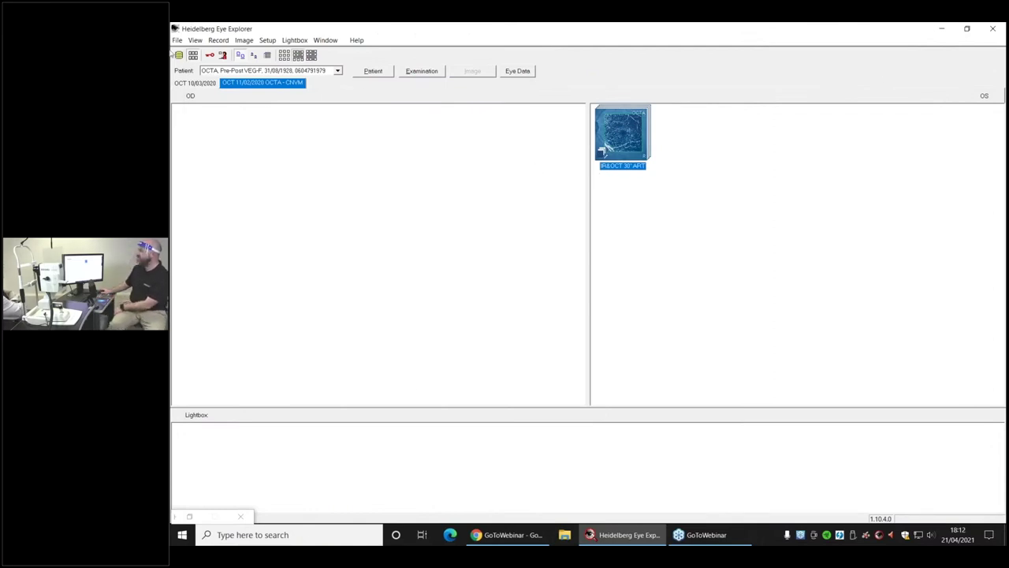
Open the left-eye OCTA scan from the 10/03/2020 examination and move the crosshair through the lower part of the Avascular Complex network
left_click(201, 84)
double_click(622, 134)
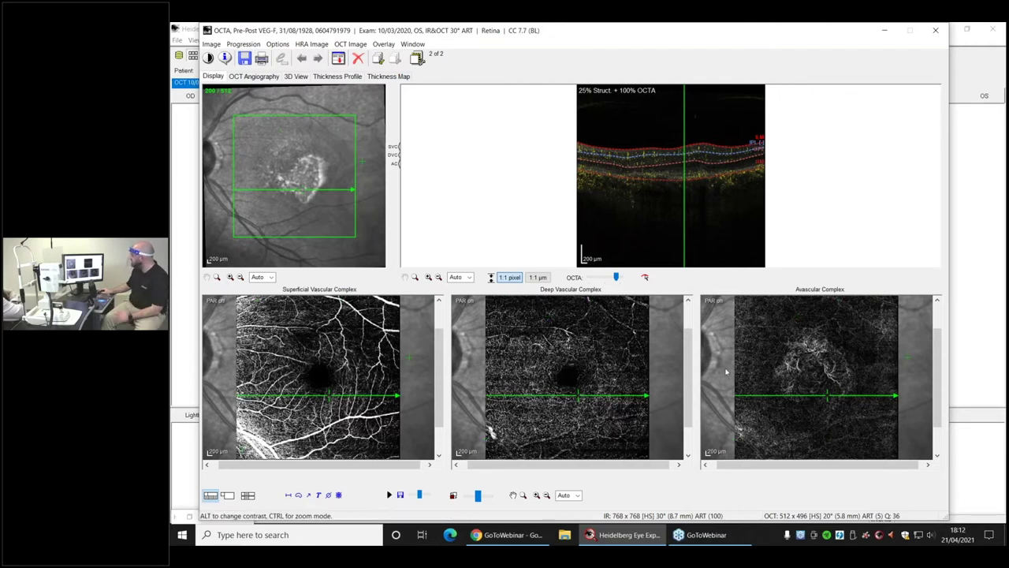
left_click_drag(807, 401, 830, 402)
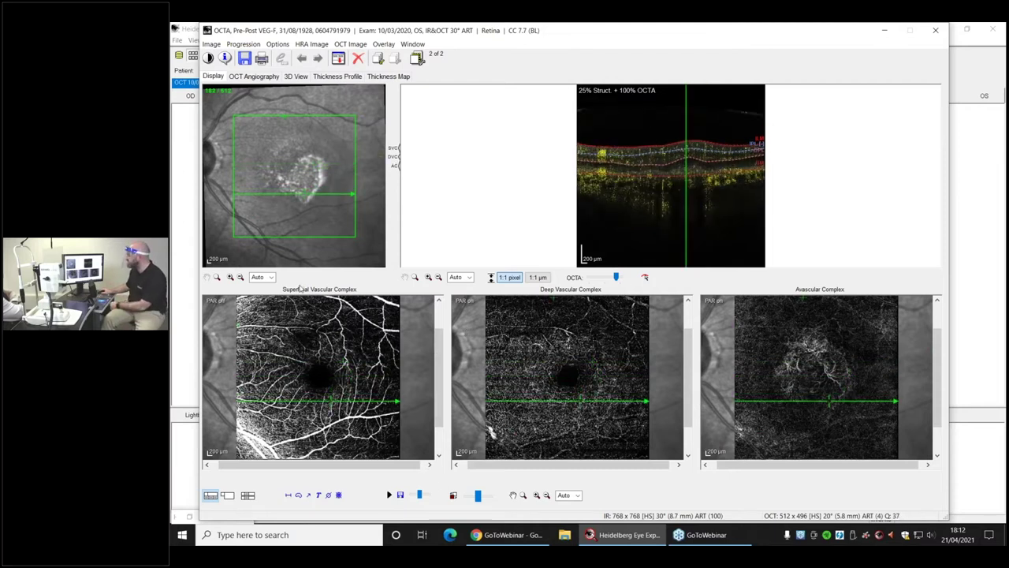
Compare the two examinations in the Avascular Complex slab with the cross-section blend at 85% structure plus 100% OCTA
left_click(247, 495)
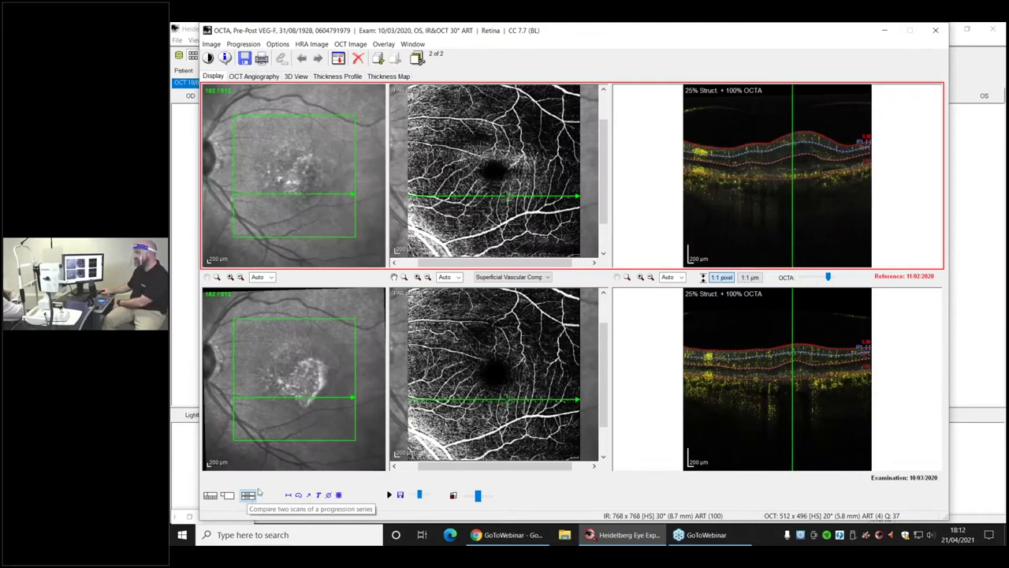
left_click(507, 277)
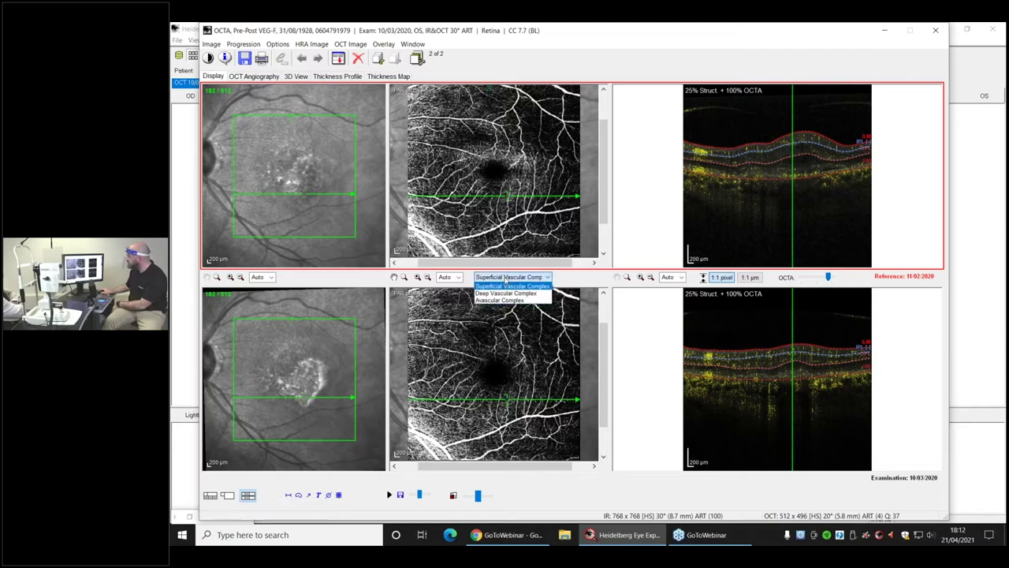
left_click(500, 299)
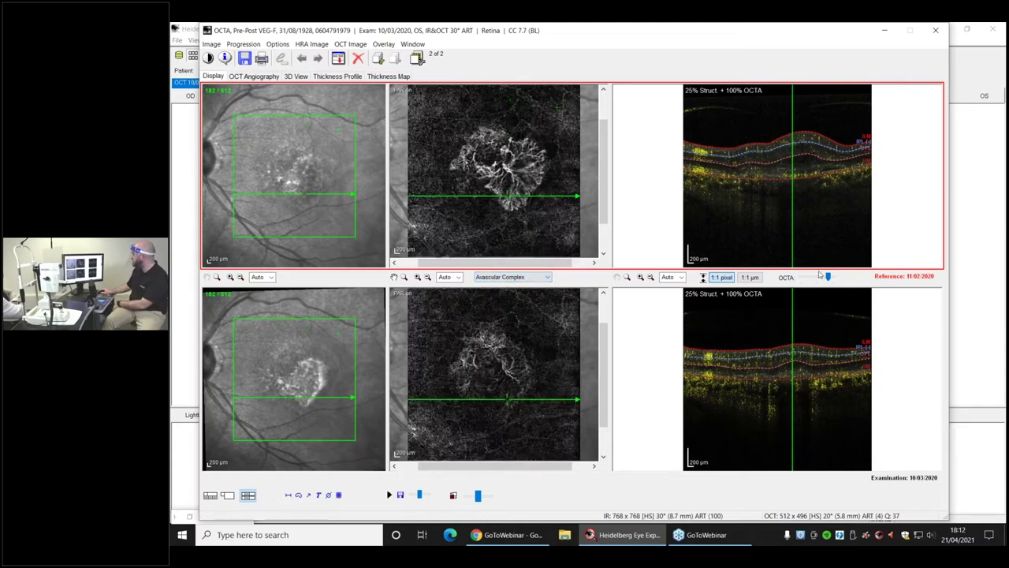
left_click_drag(826, 278, 818, 278)
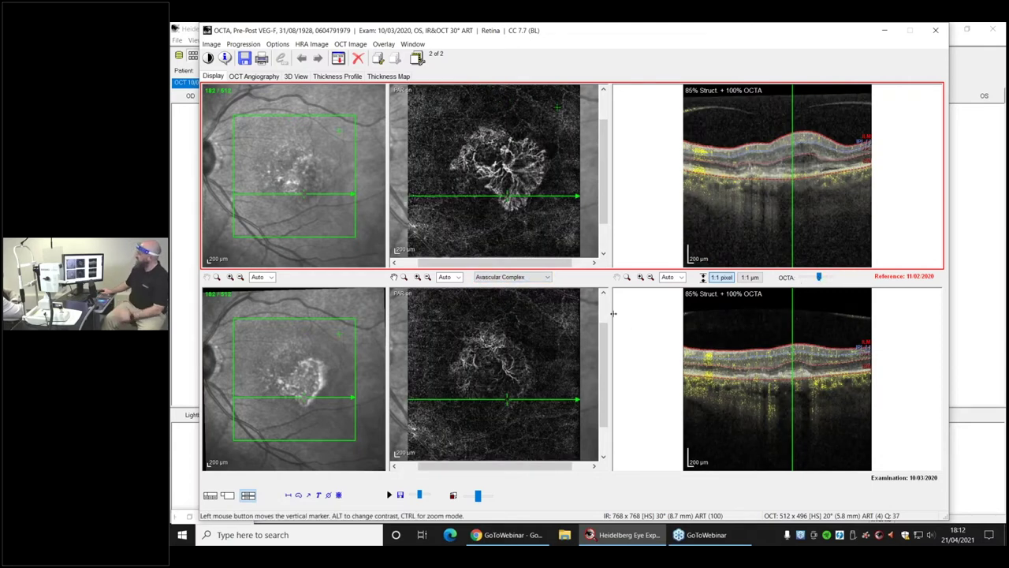
Move the linked crosshair across the vascular network to compare matching cross-sections from both examinations
left_click(530, 386)
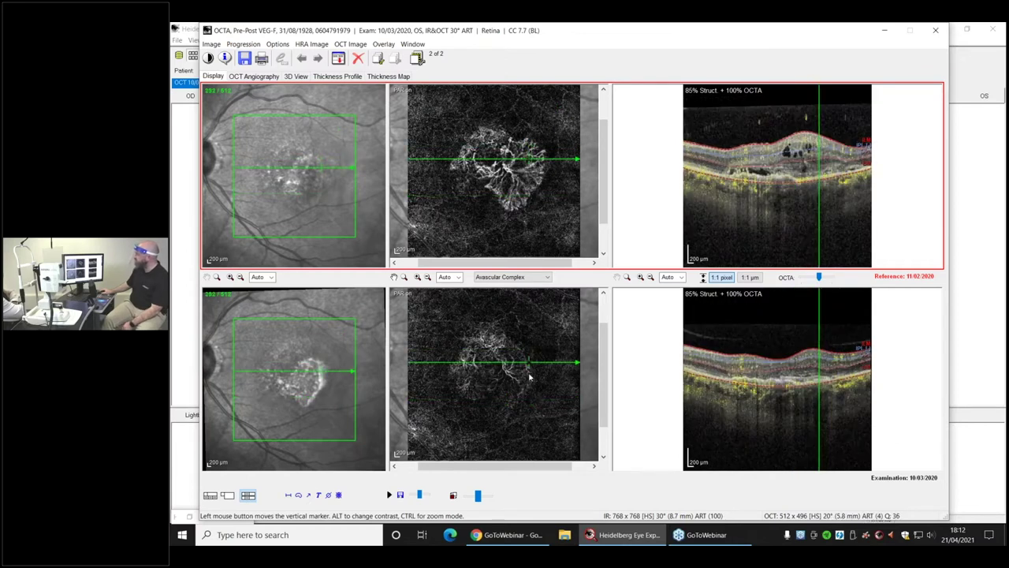
mouse_move(533, 385)
left_mouse_down()
mouse_move(504, 403)
mouse_move(487, 396)
mouse_move(518, 403)
mouse_move(530, 354)
mouse_move(529, 394)
left_mouse_up()
mouse_move(490, 192)
left_mouse_down()
mouse_move(518, 209)
mouse_move(536, 183)
left_mouse_up()
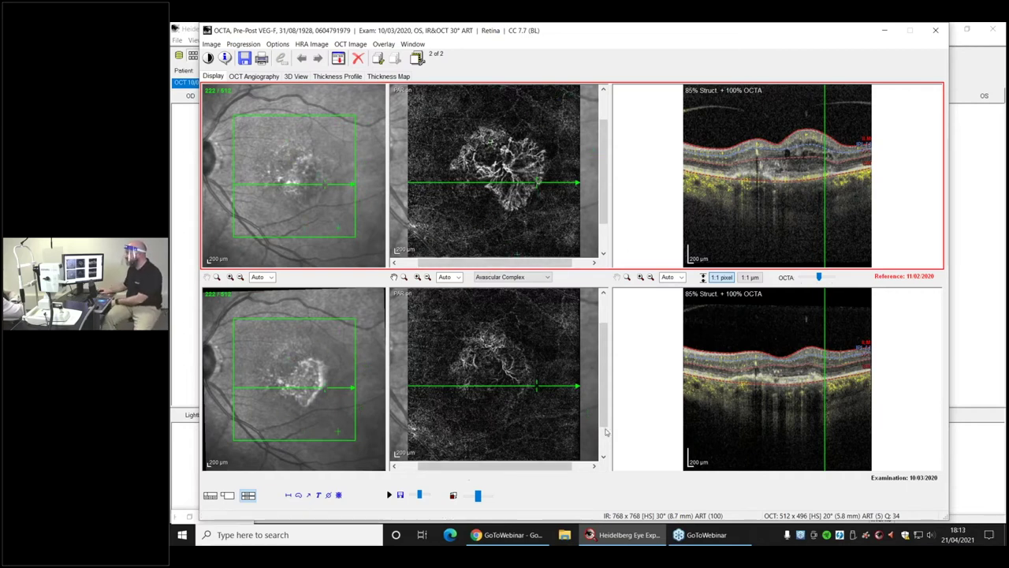
Flicker between the two examinations at a changed speed and view the alternation in the enlarged cross-section and three-slab layouts
left_click(457, 498)
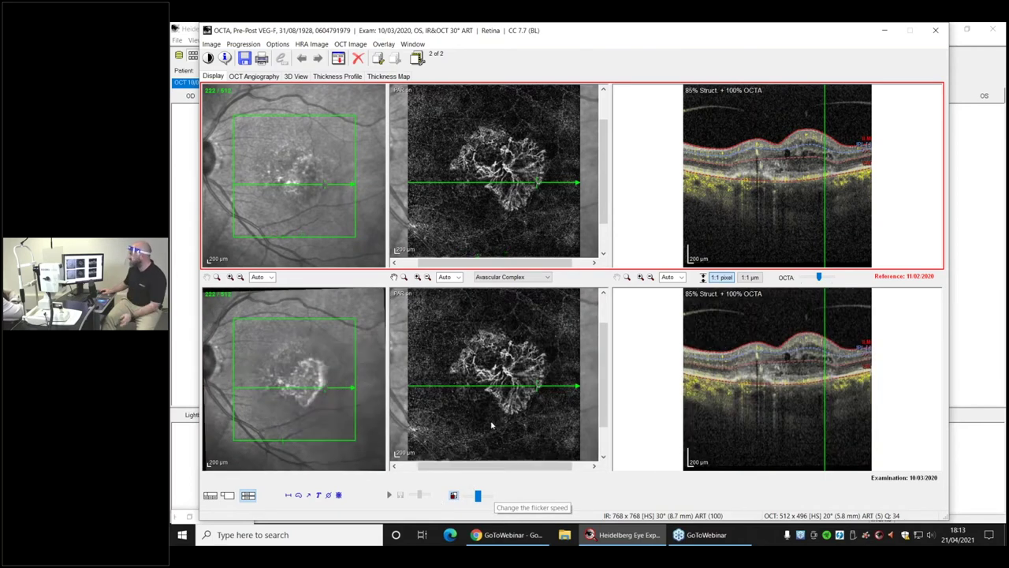
left_click_drag(477, 497, 471, 496)
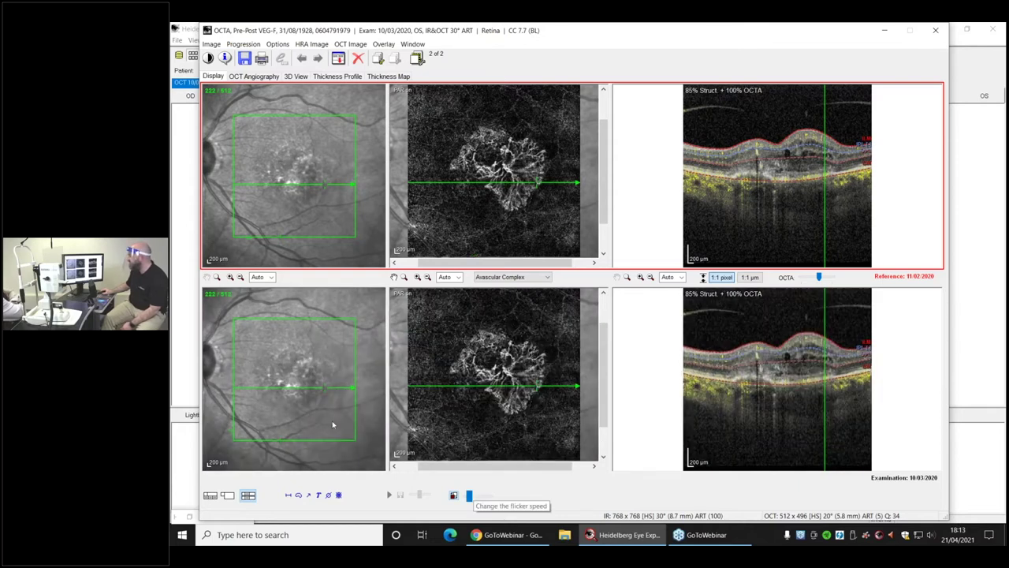
left_click(227, 495)
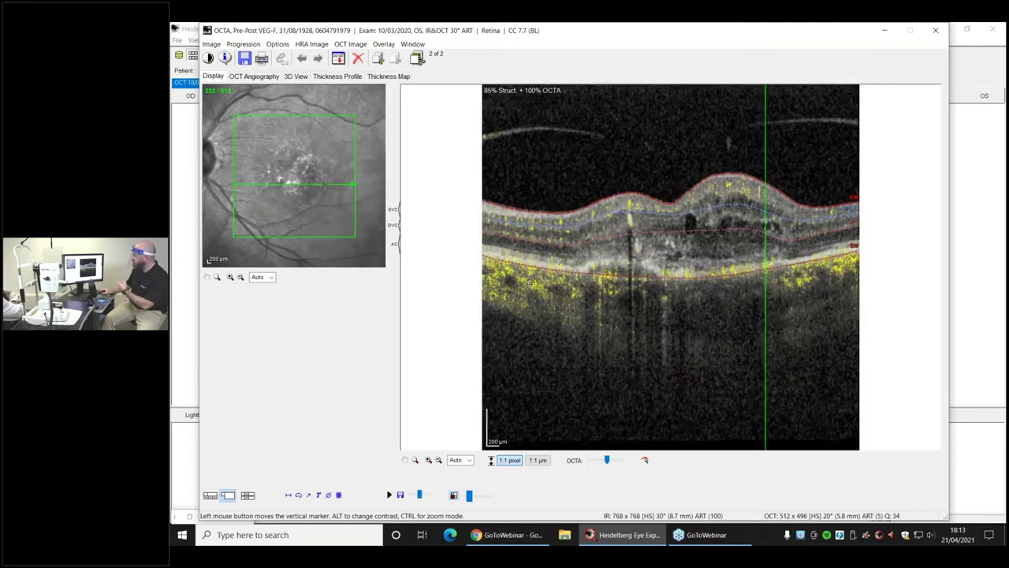
left_click(211, 495)
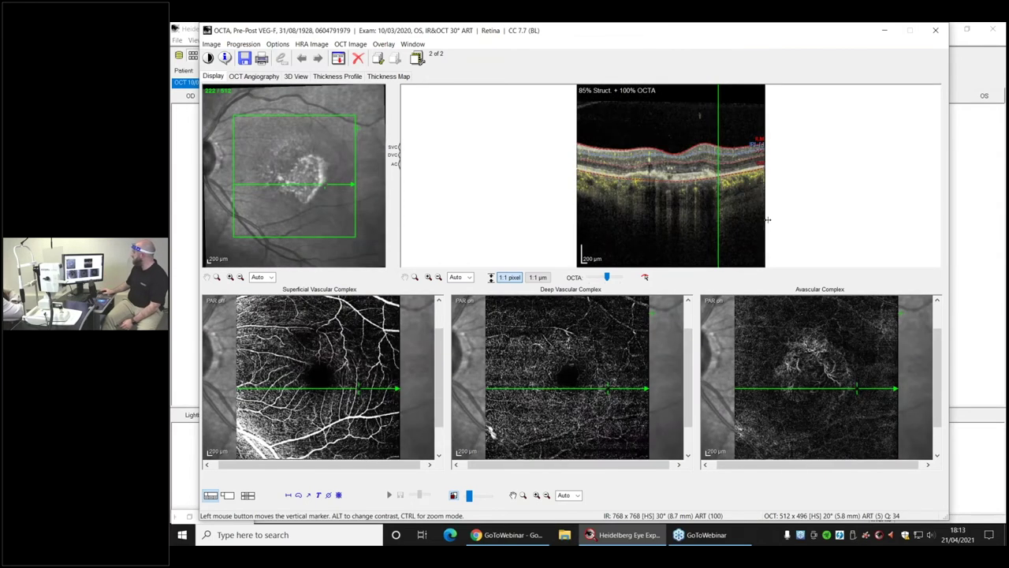
Close the scan and open the right-eye OCTA scan from the 05/09/2017 examination of the nARMD Capillary fringe demo record
left_click(935, 30)
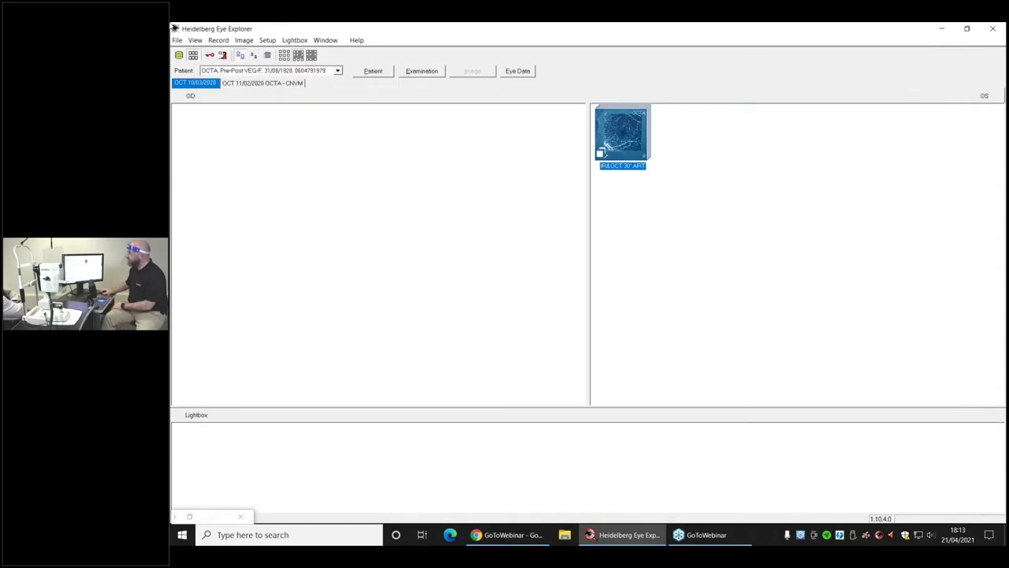
left_click(180, 57)
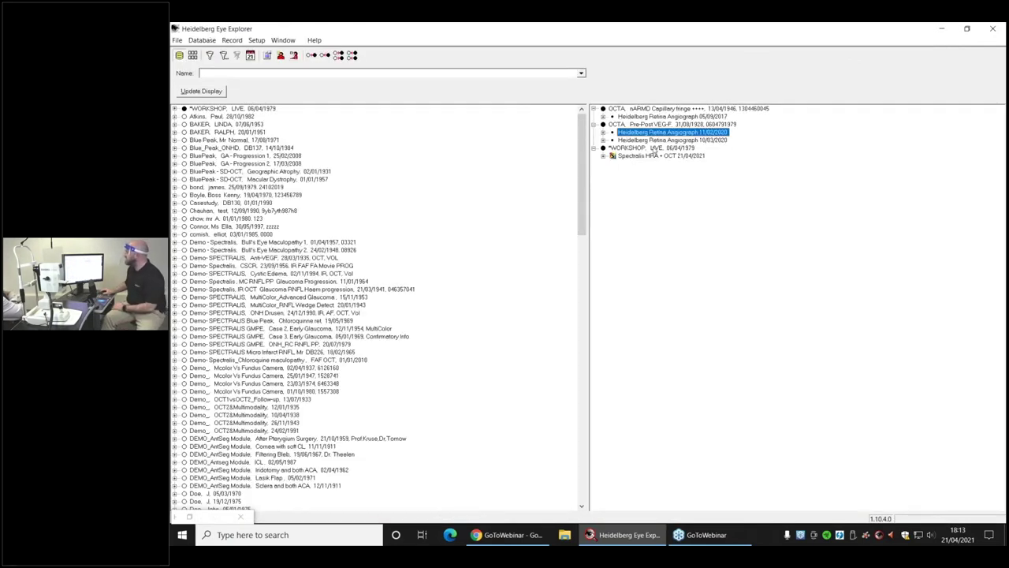
left_click(657, 116)
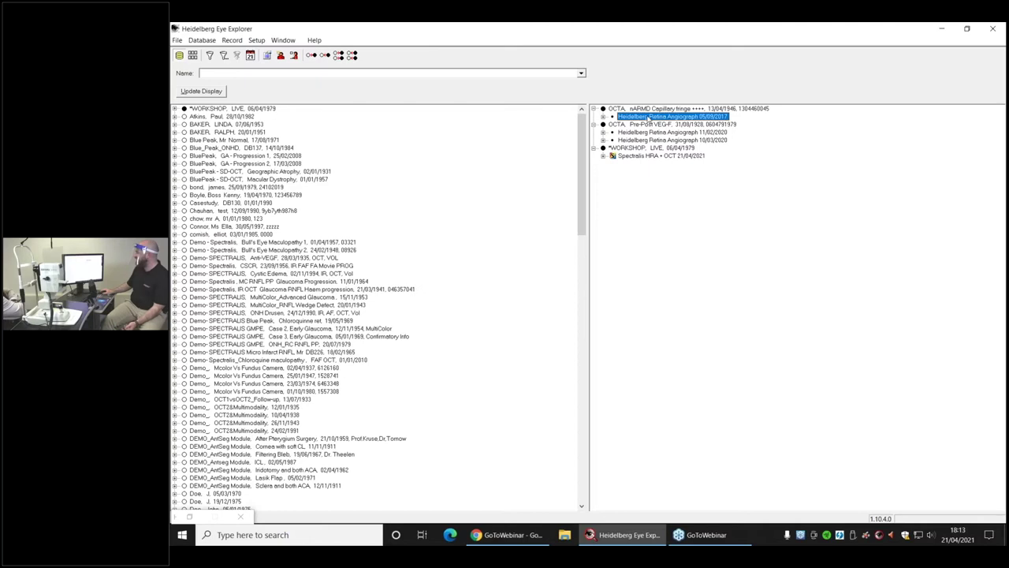
double_click(648, 116)
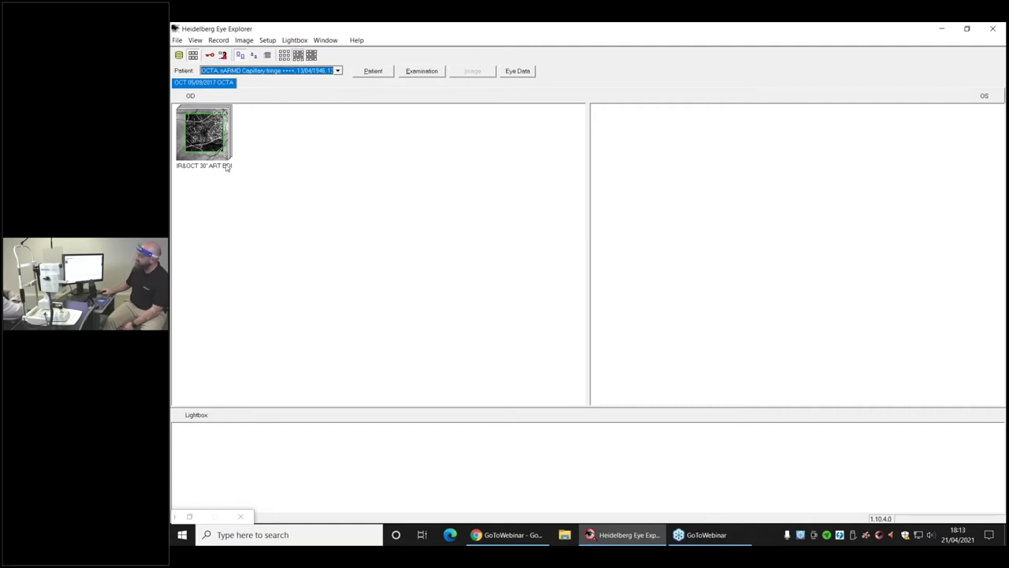
double_click(212, 141)
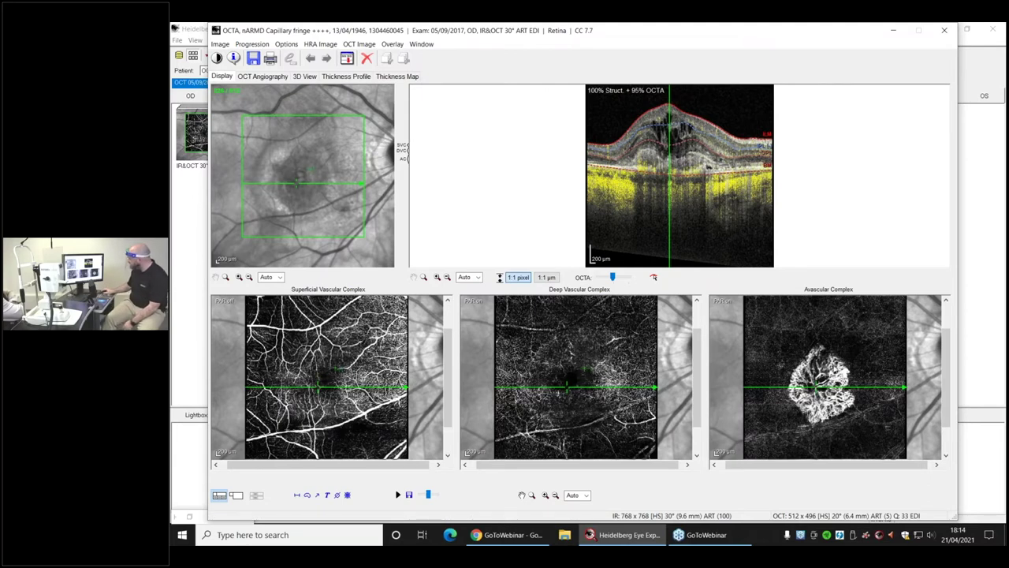
Examine an enlarged cross-section through the lower network edge, fading the structure to 15% with 100% OCTA and back to 100% with 95% OCTA
mouse_move(566, 364)
left_mouse_down()
mouse_move(597, 386)
mouse_move(598, 403)
left_mouse_up()
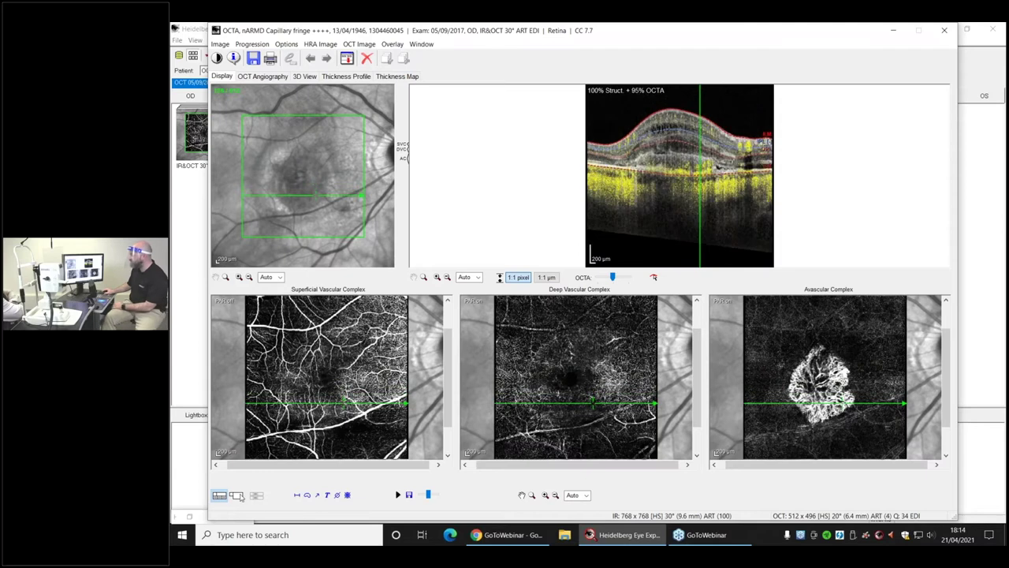
left_click(237, 495)
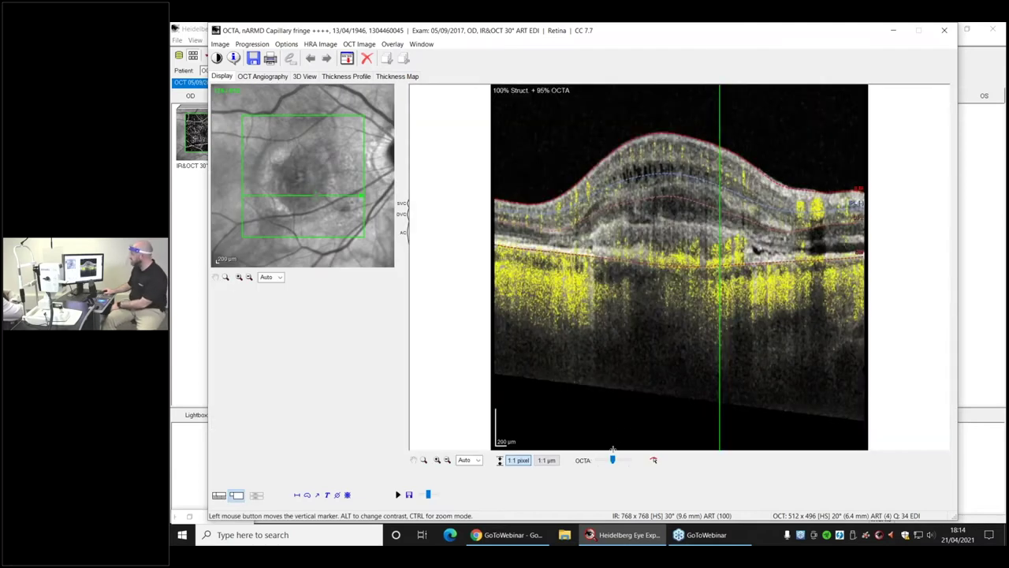
left_click_drag(609, 461, 625, 461)
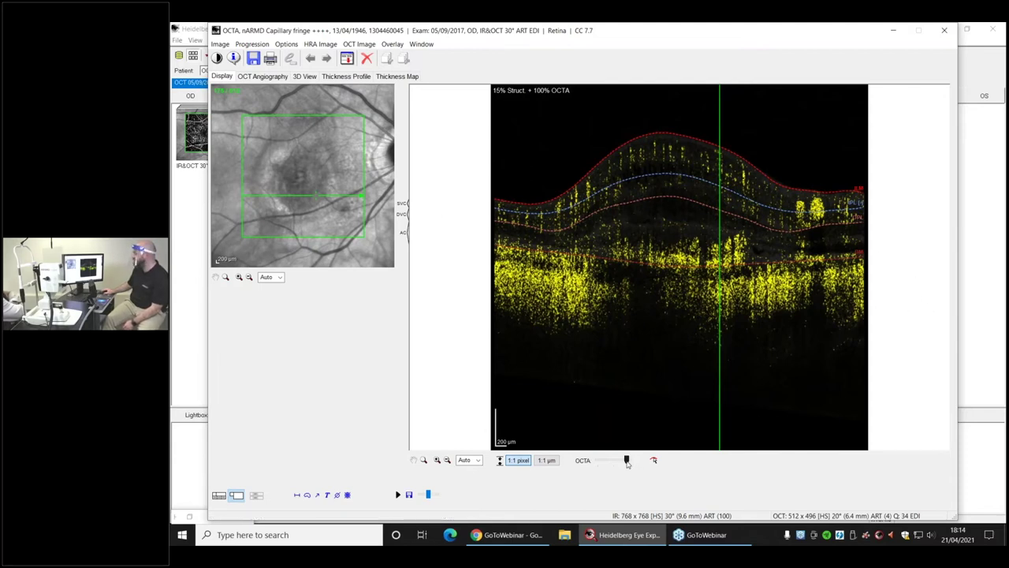
left_click_drag(626, 461, 612, 463)
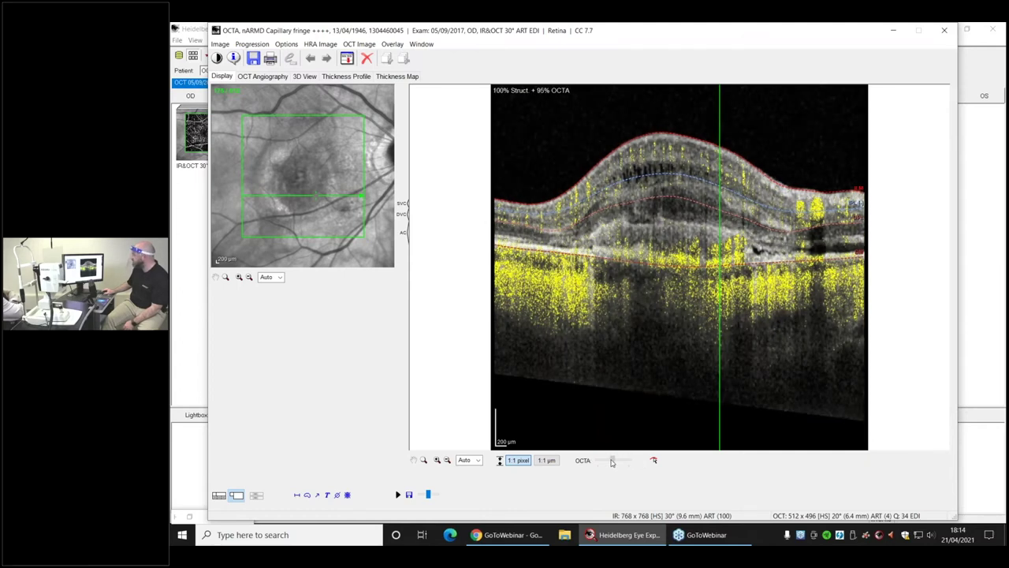
Return to the three-slab layout and step the scan line upward through the Avascular Complex network
left_click(220, 495)
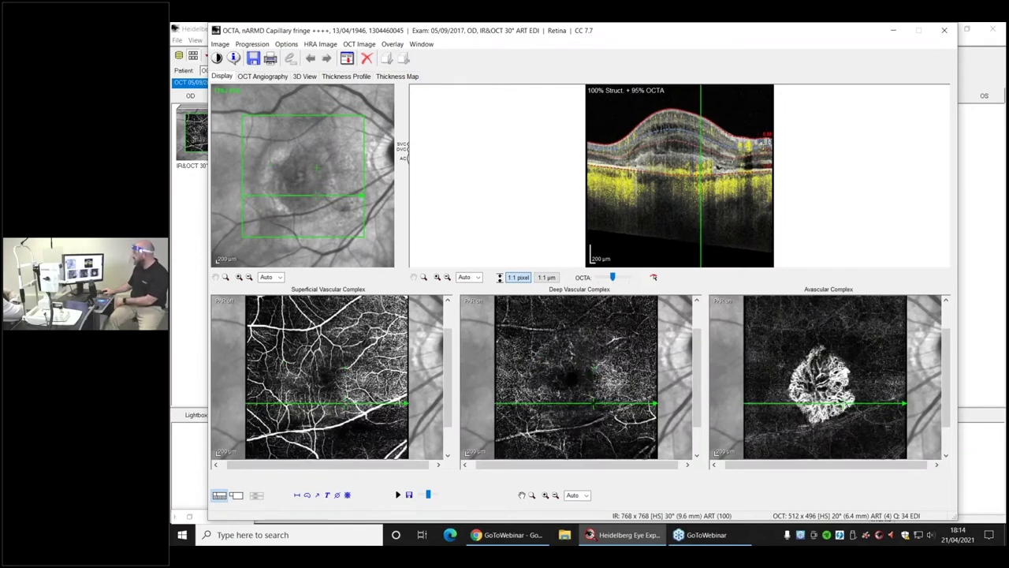
key("Up")
key("Up")
key("Up")
key("Up")
key("Up")
key("Up")
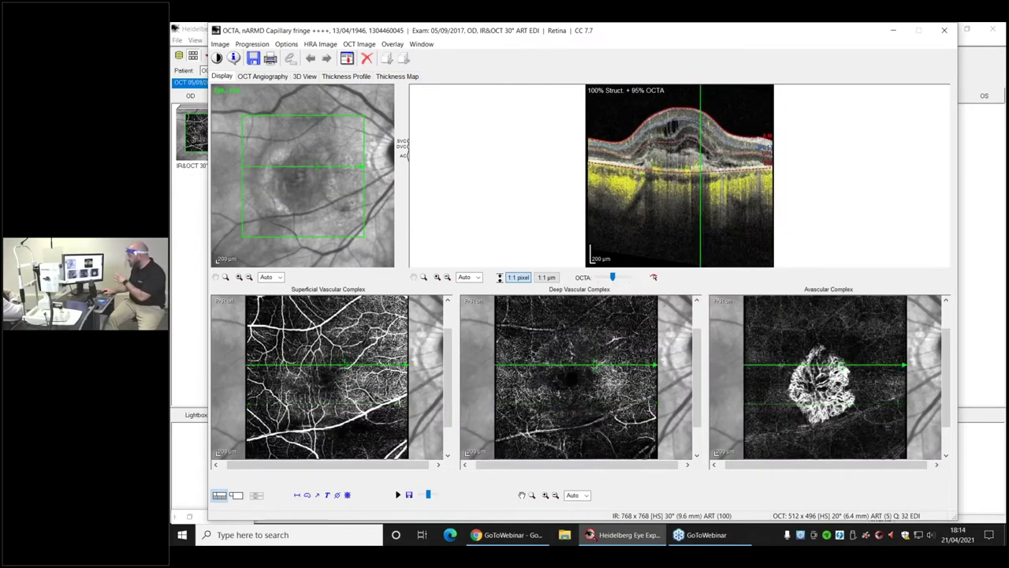
Step the scan line down through the Avascular Complex network past its lower edge, then back up into its lower part
key("Down")
key("Down")
key("Down")
key("Down")
key("Down")
key("Down")
key("Down")
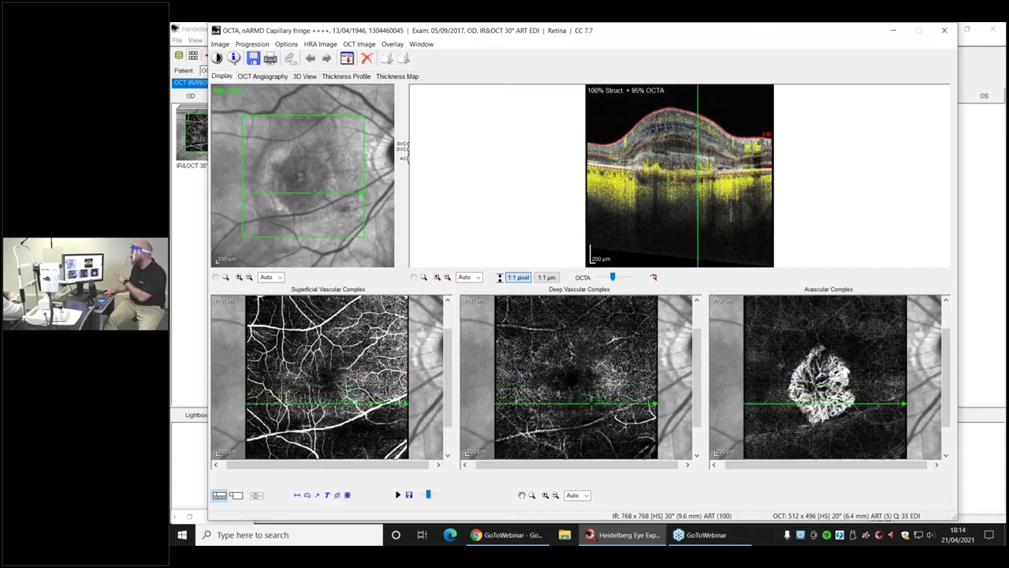
key("Down")
key("Down")
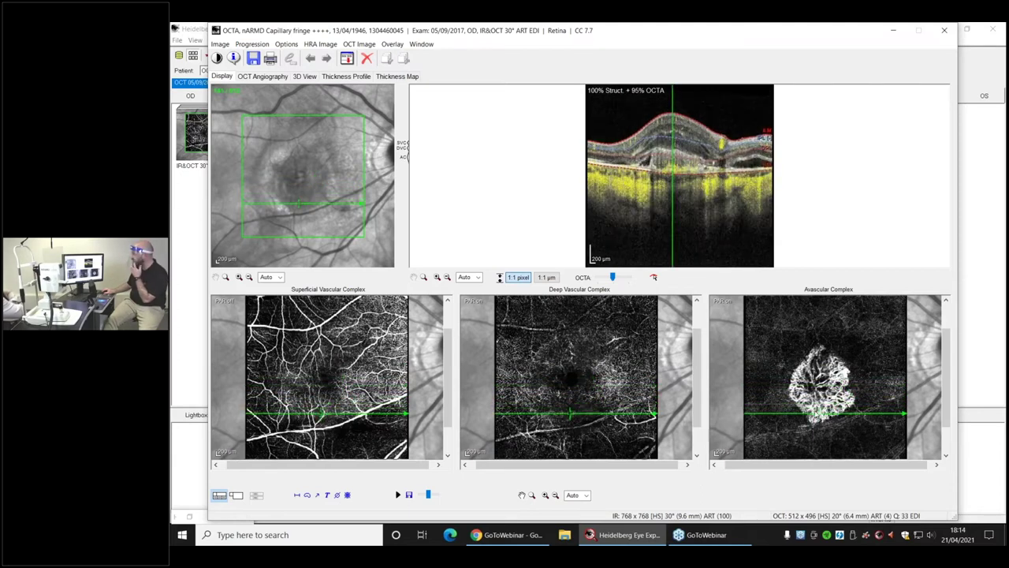
key("Up")
key("Up")
key("Up")
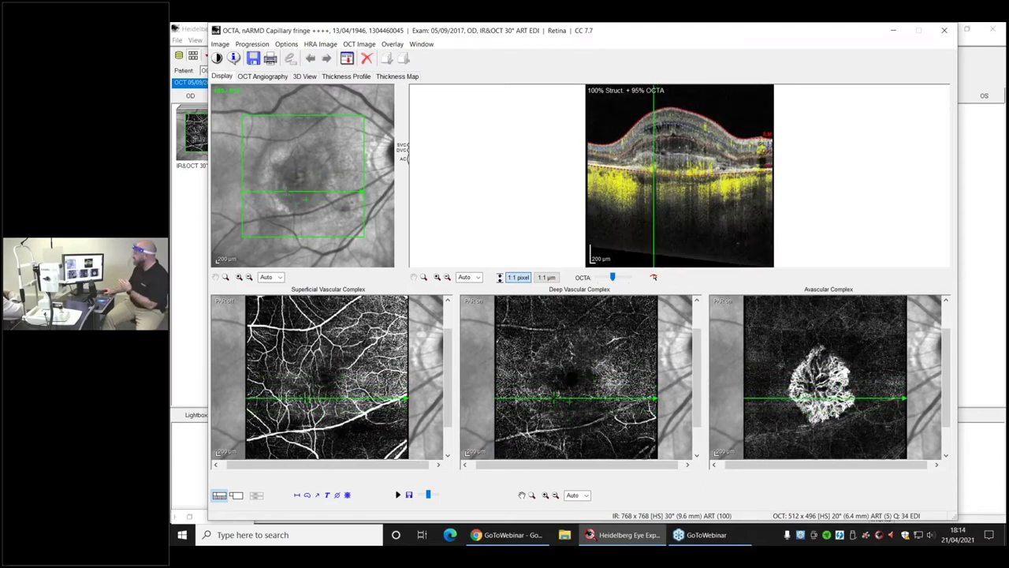
Enlarge the cross-section to 169%, bring the whole retina into view, and place the scan line through the middle of the network
left_click(437, 277)
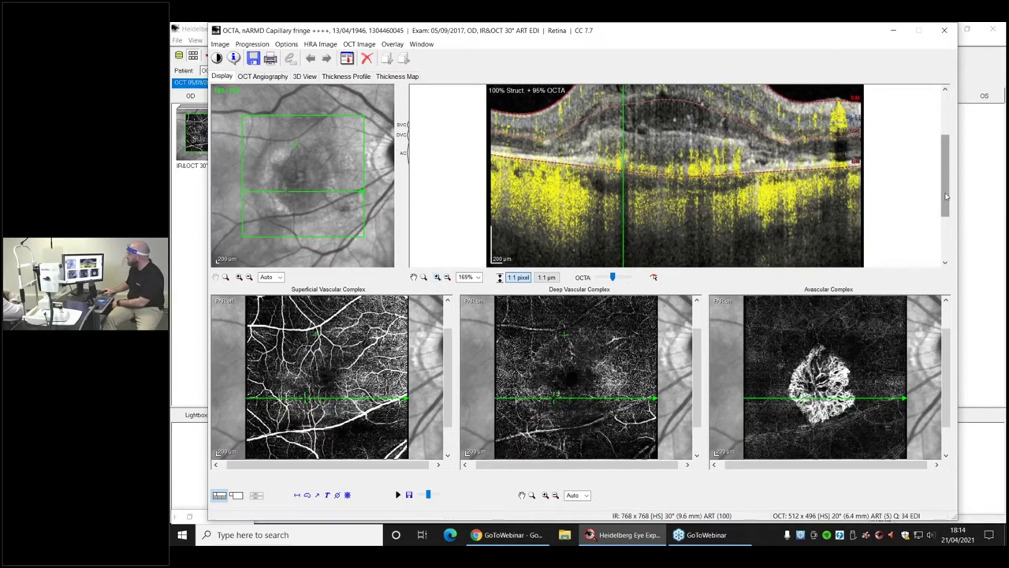
scroll(581, 144, "up", 2)
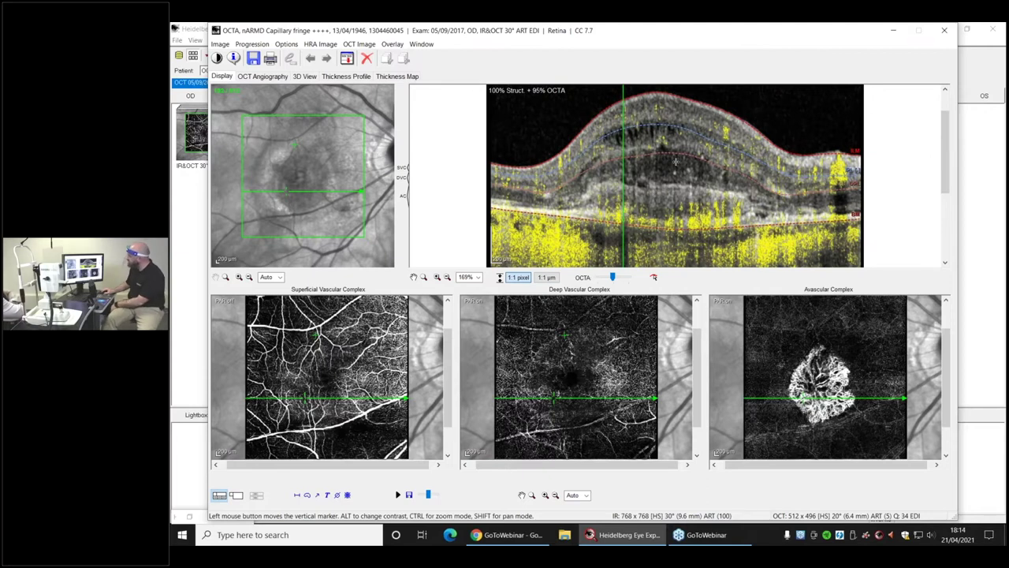
mouse_move(832, 381)
left_mouse_down()
mouse_move(828, 373)
mouse_move(814, 388)
mouse_move(827, 387)
mouse_move(800, 388)
mouse_move(830, 394)
mouse_move(816, 404)
mouse_move(835, 404)
mouse_move(829, 382)
left_mouse_up()
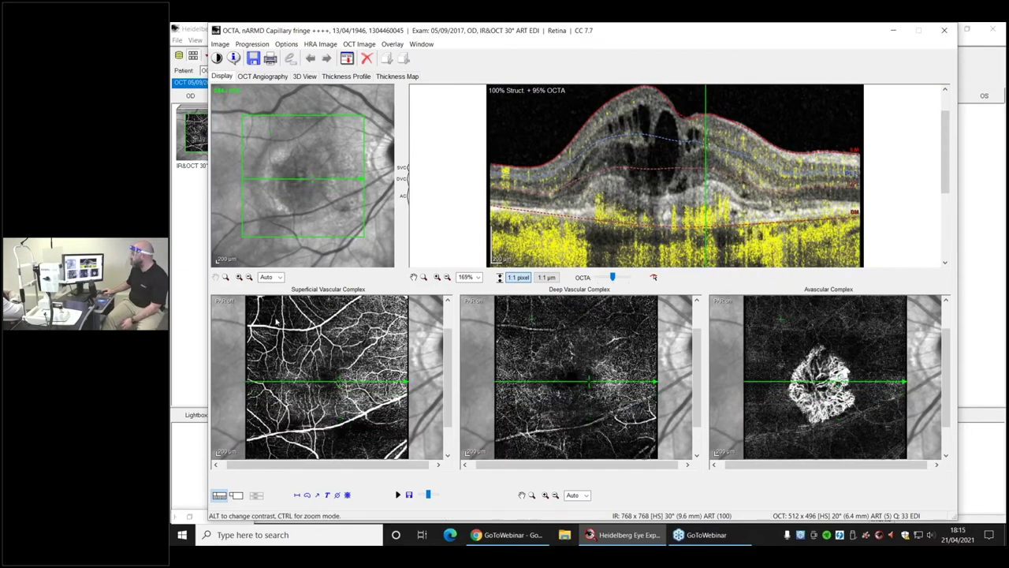
View the Avascular Complex, Choriocapillaris and Choroid slabs in OCT Angiography and place the crosshair on the choroid beside the dark lesion, towards the disc
left_click(263, 76)
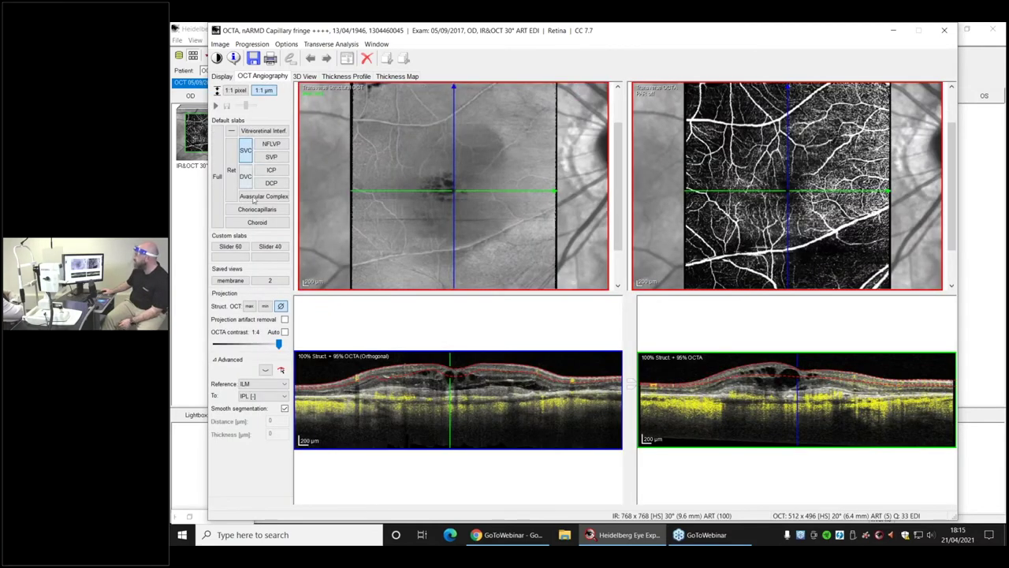
left_click(254, 199)
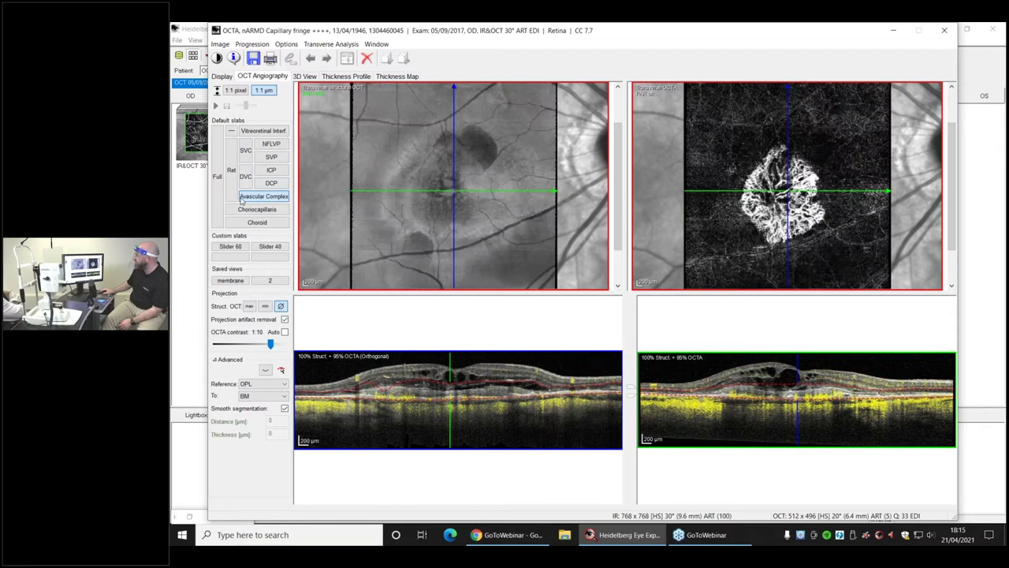
left_click(254, 210)
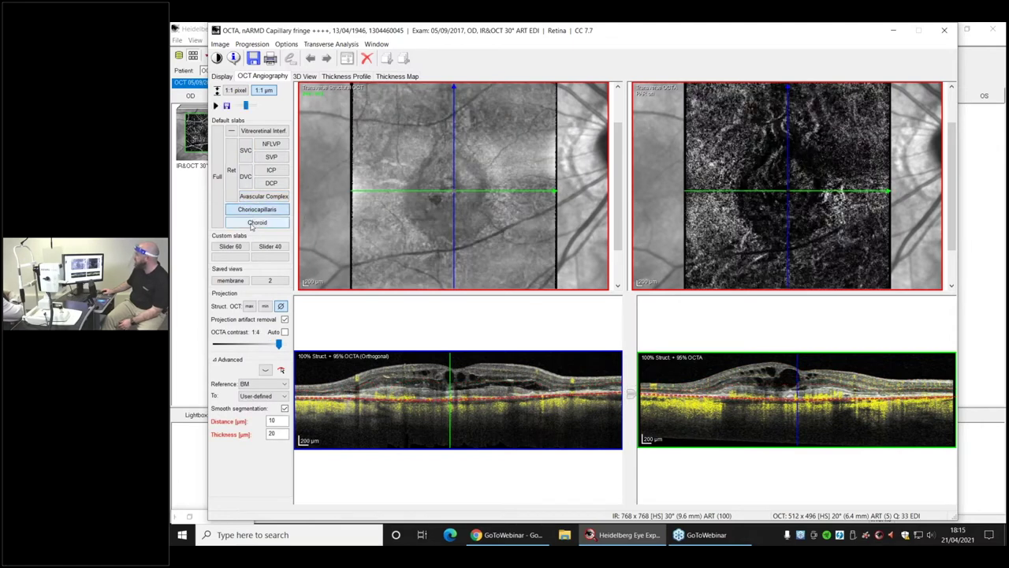
left_click(251, 223)
left_click(257, 222)
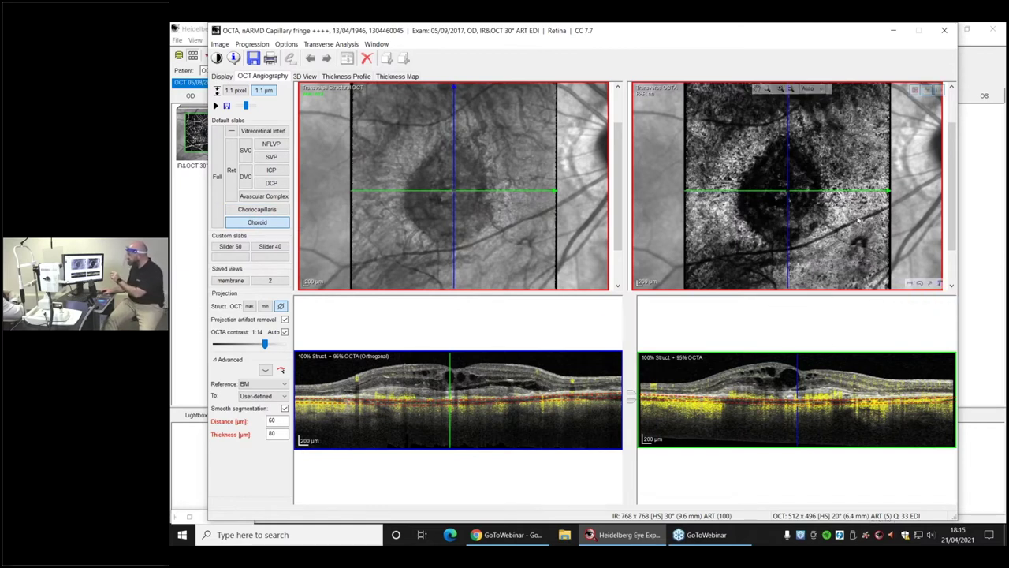
mouse_move(857, 188)
left_mouse_down()
mouse_move(842, 207)
mouse_move(731, 175)
mouse_move(724, 223)
mouse_move(769, 203)
mouse_move(857, 193)
mouse_move(859, 182)
left_mouse_up()
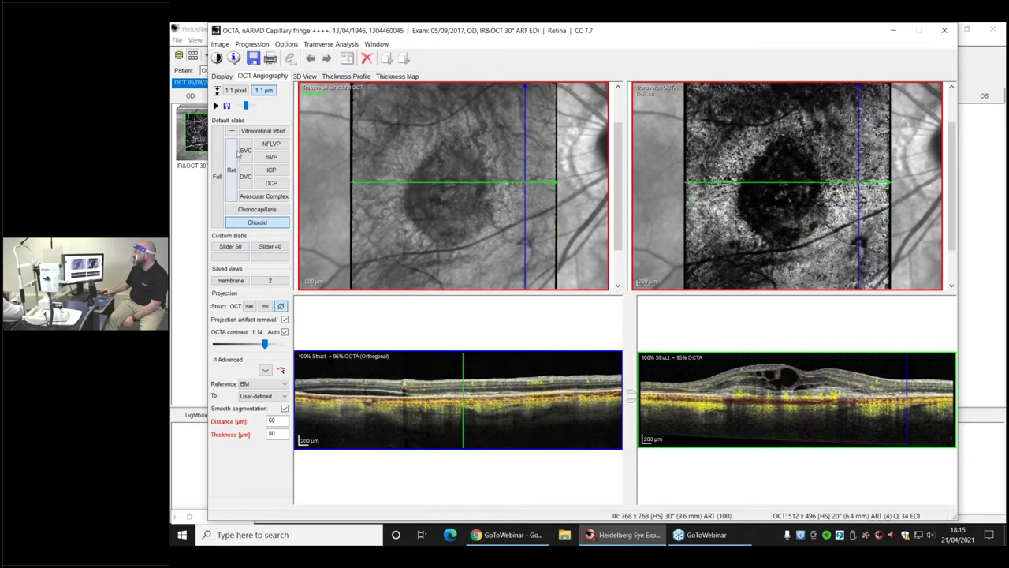
Return to the Avascular Complex slab and step the cross-sections through the upper half of the network
left_click(251, 195)
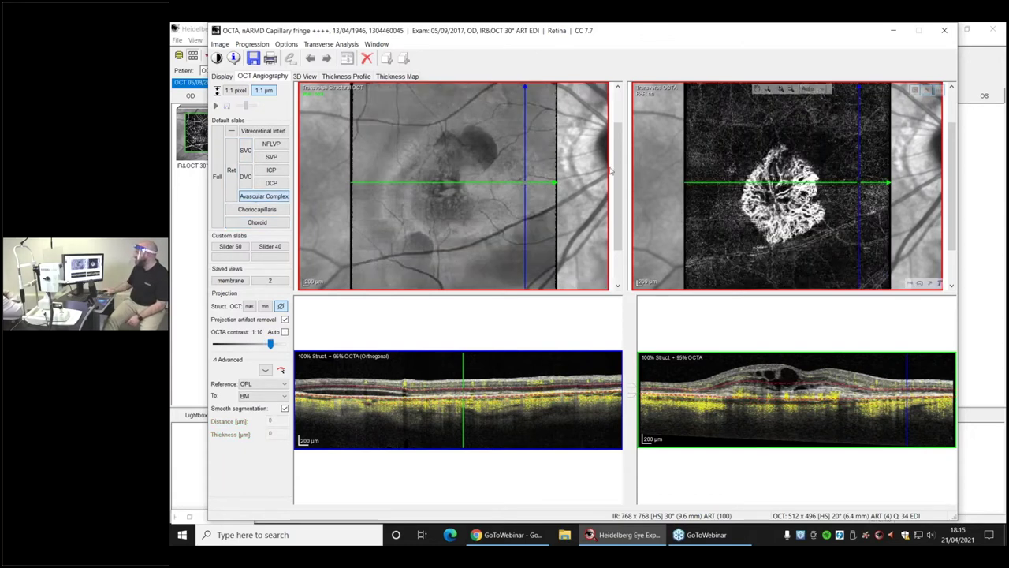
scroll(796, 399, "down", 5)
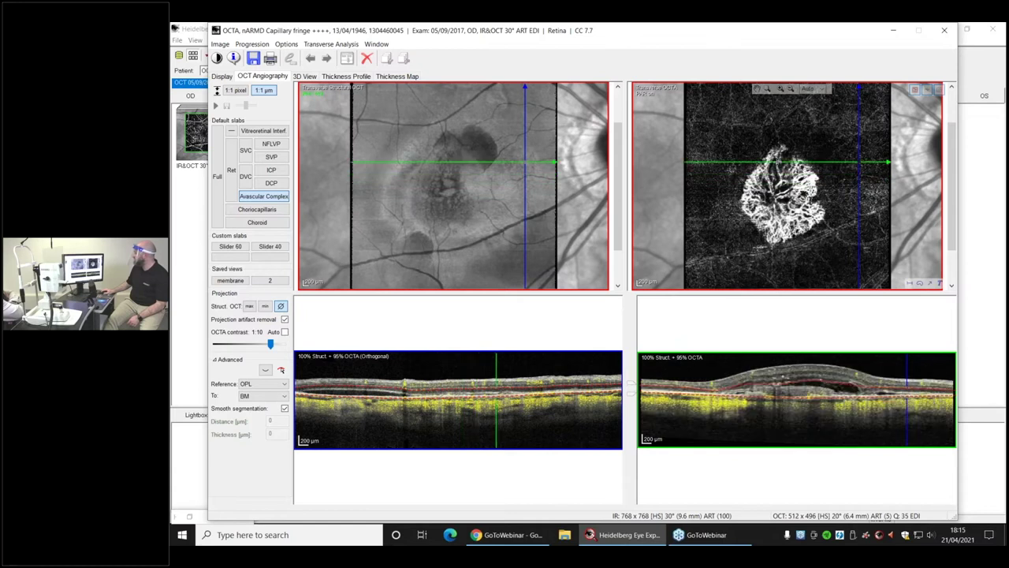
scroll(796, 398, "up", 3)
scroll(457, 400, "up", 5)
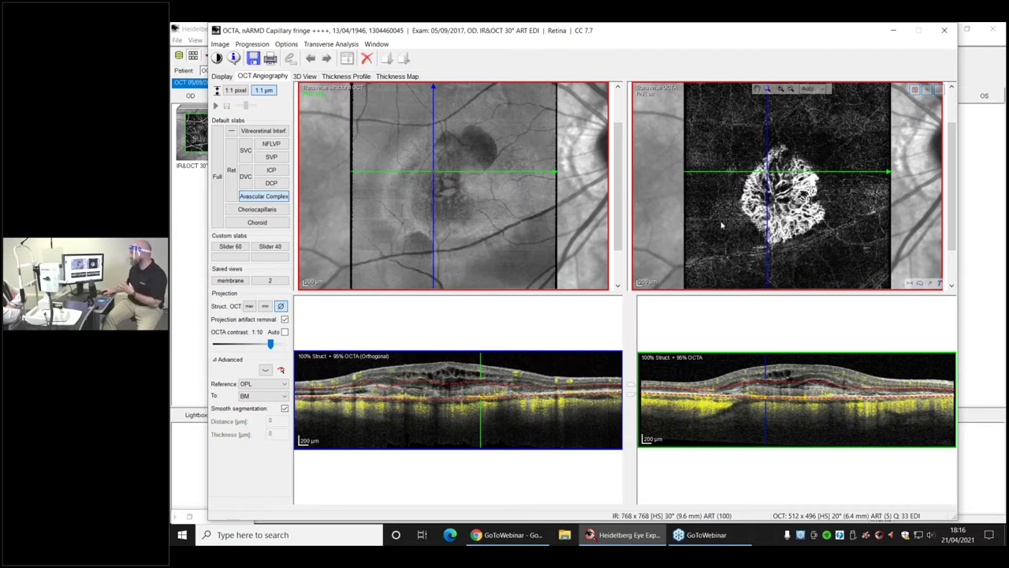
Hide the scan and segmentation lines, enlarge the transverse OCTA, and outline the whole network with a freehand region of about 5.6 mm²
left_click(928, 90)
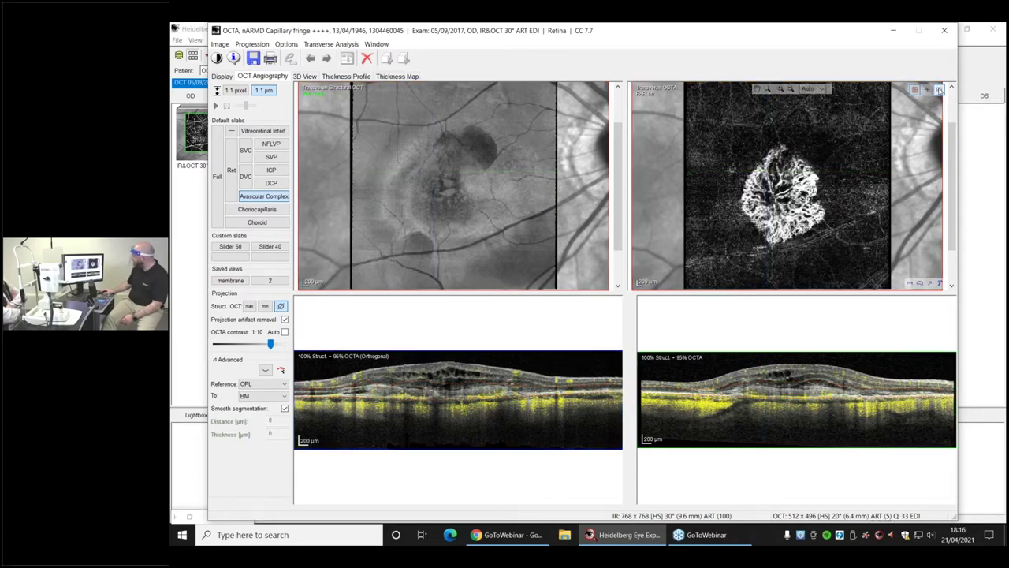
double_click(682, 242)
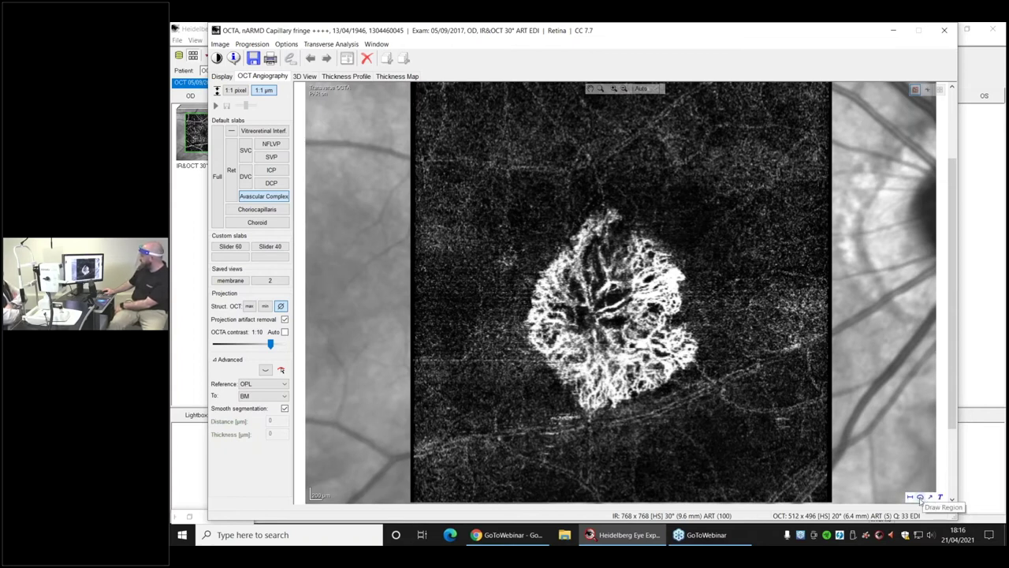
left_click(920, 500)
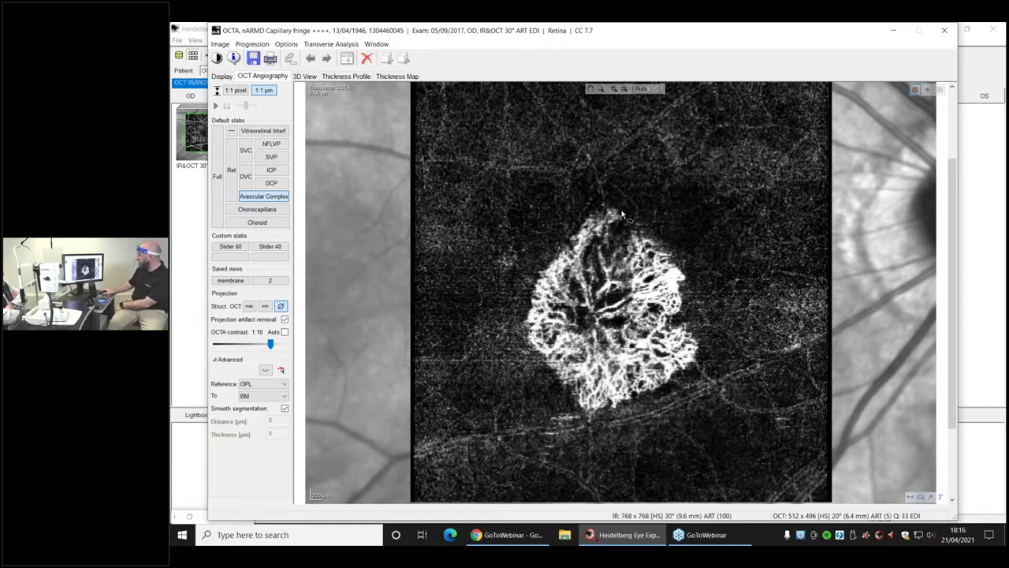
mouse_move(619, 214)
left_mouse_down()
mouse_move(582, 224)
mouse_move(538, 282)
mouse_move(524, 324)
mouse_move(534, 355)
mouse_move(603, 415)
mouse_move(671, 384)
mouse_move(700, 344)
mouse_move(675, 323)
mouse_move(687, 296)
mouse_move(684, 267)
mouse_move(624, 219)
left_mouse_up()
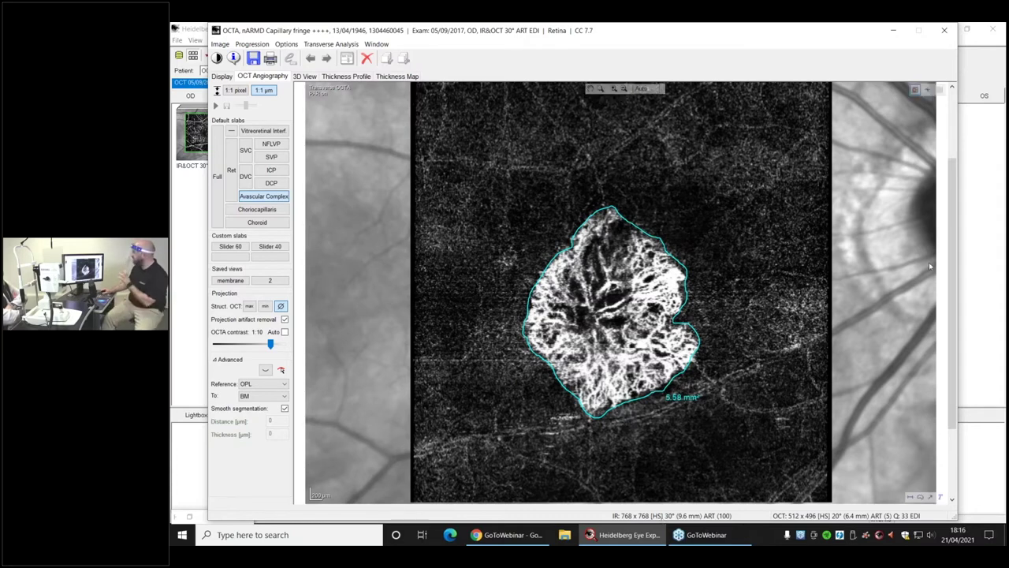
Return to the four-image layout and copy the network outline to the HRA image
double_click(838, 160)
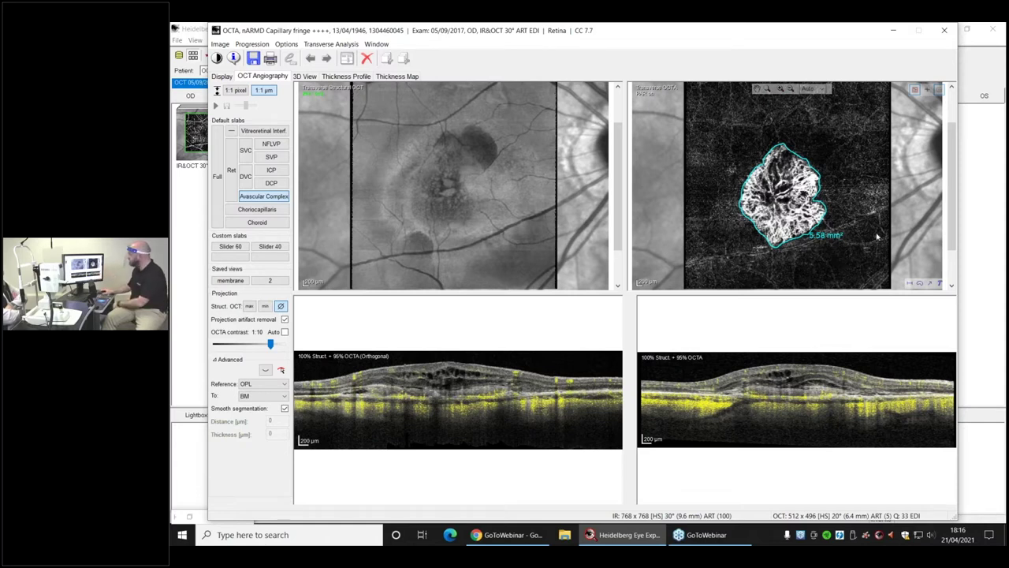
right_click(831, 238)
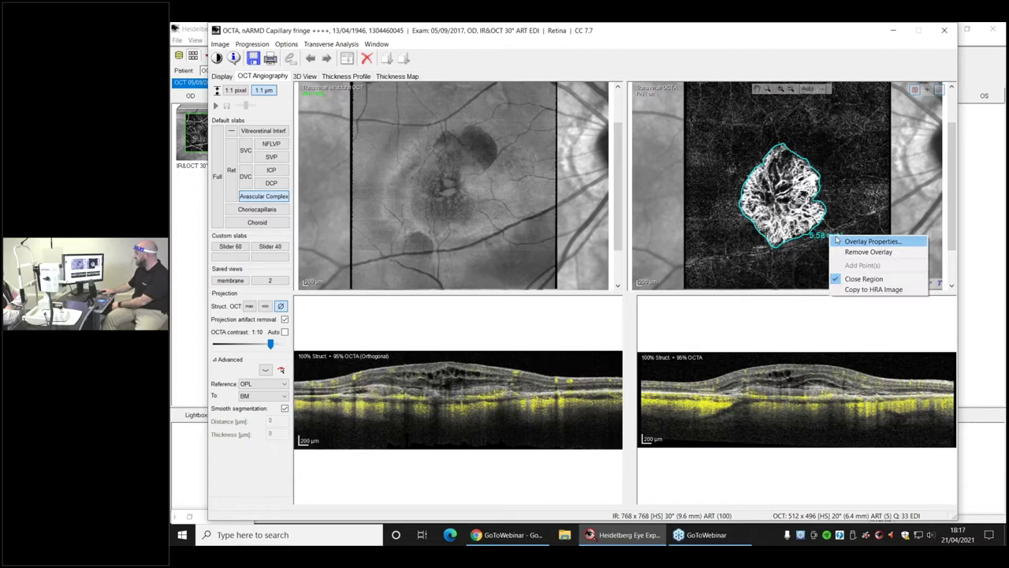
left_click(855, 290)
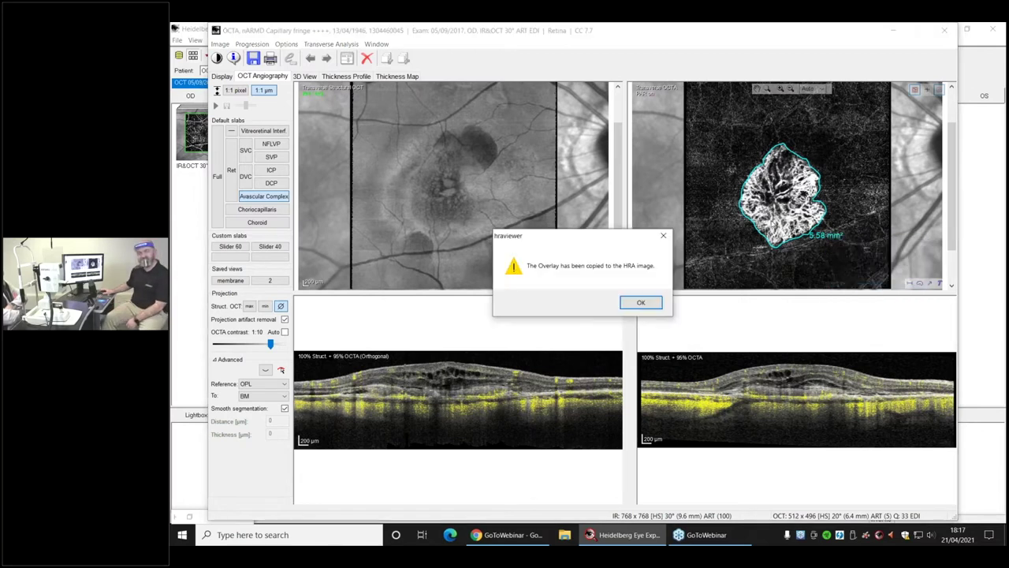
left_click(643, 303)
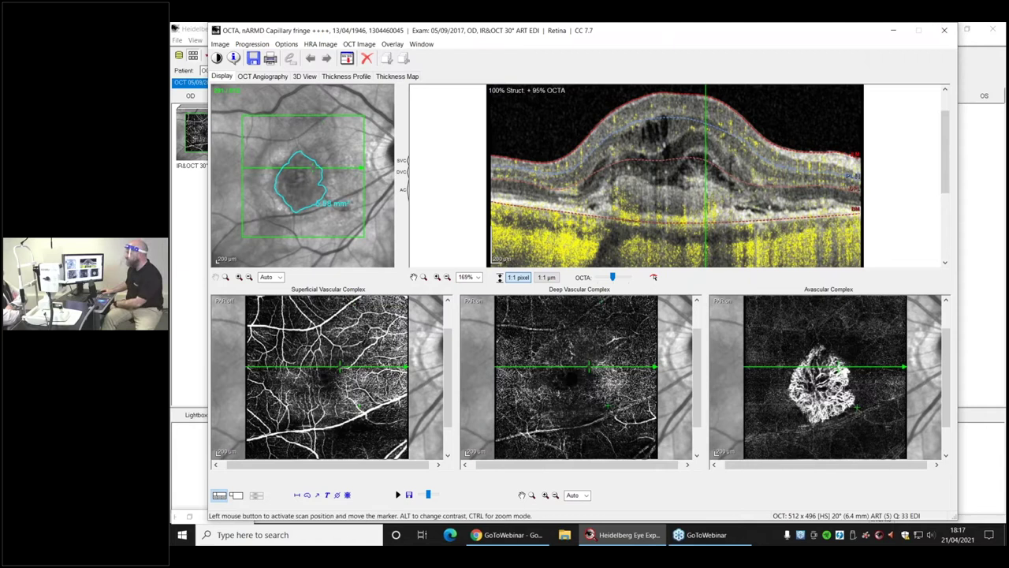
Close the nARMD scan and open the live workshop record's 21/04/2021 HRA + OCT examination from the database
left_click(944, 30)
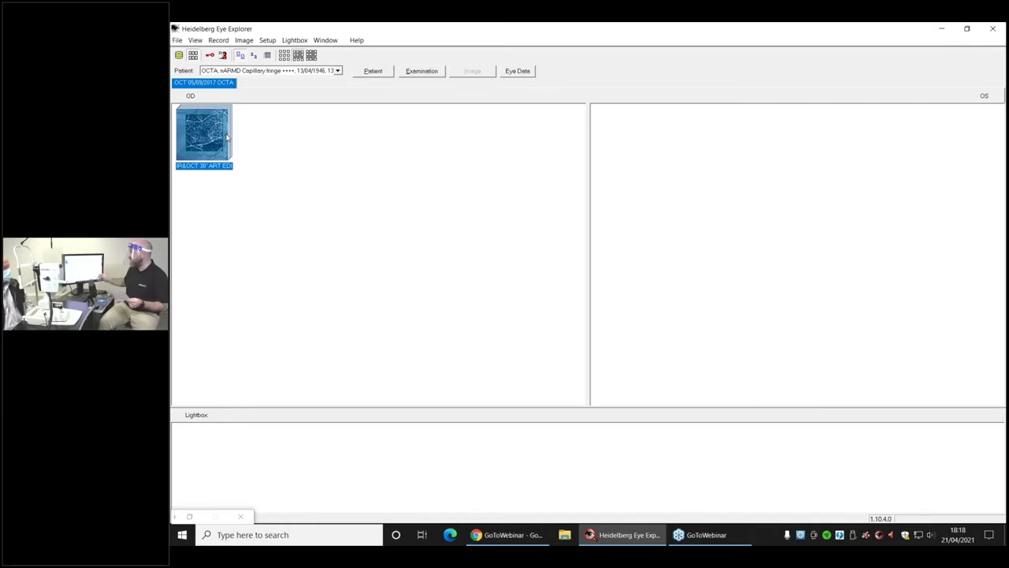
left_click(179, 55)
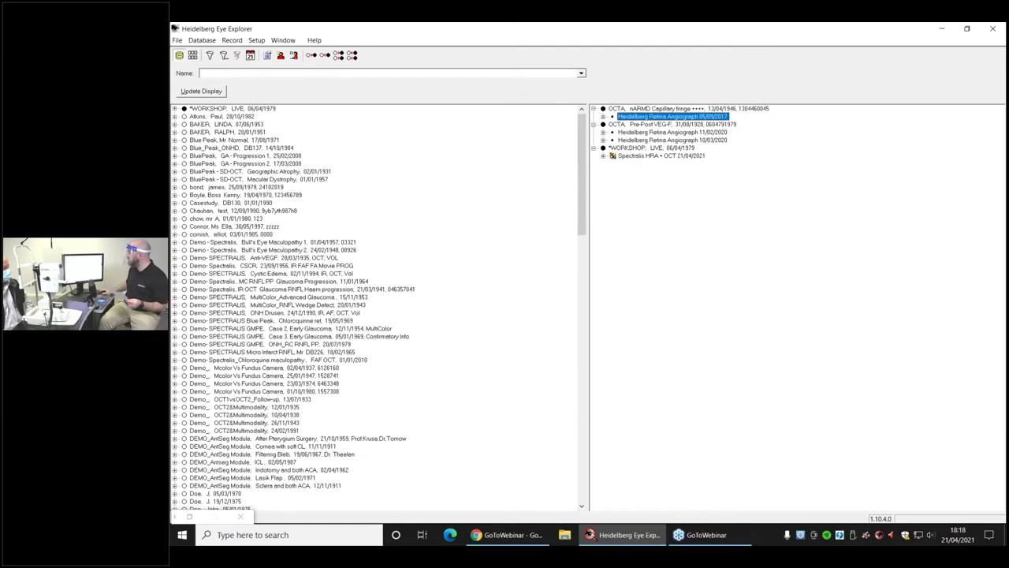
double_click(629, 154)
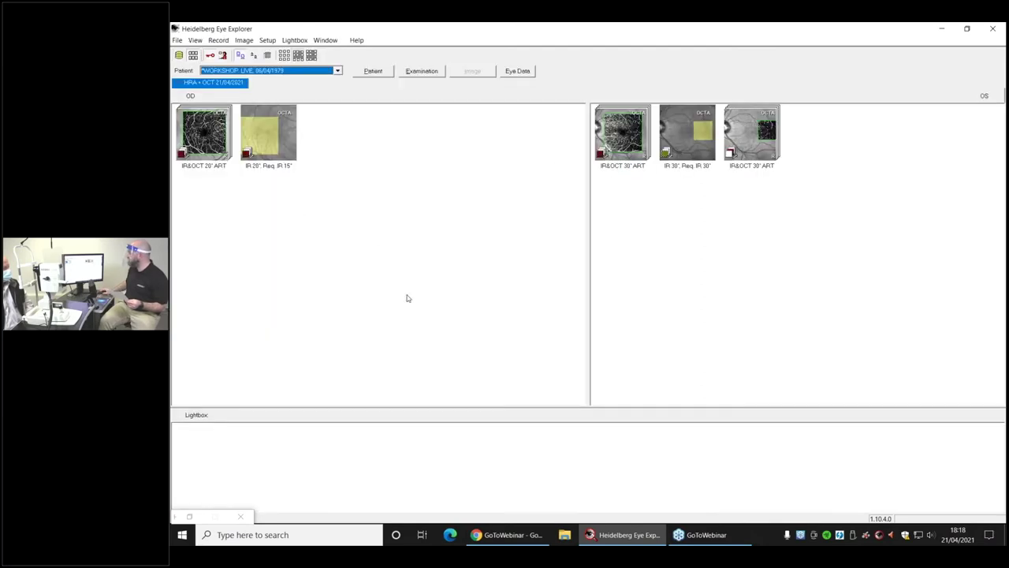
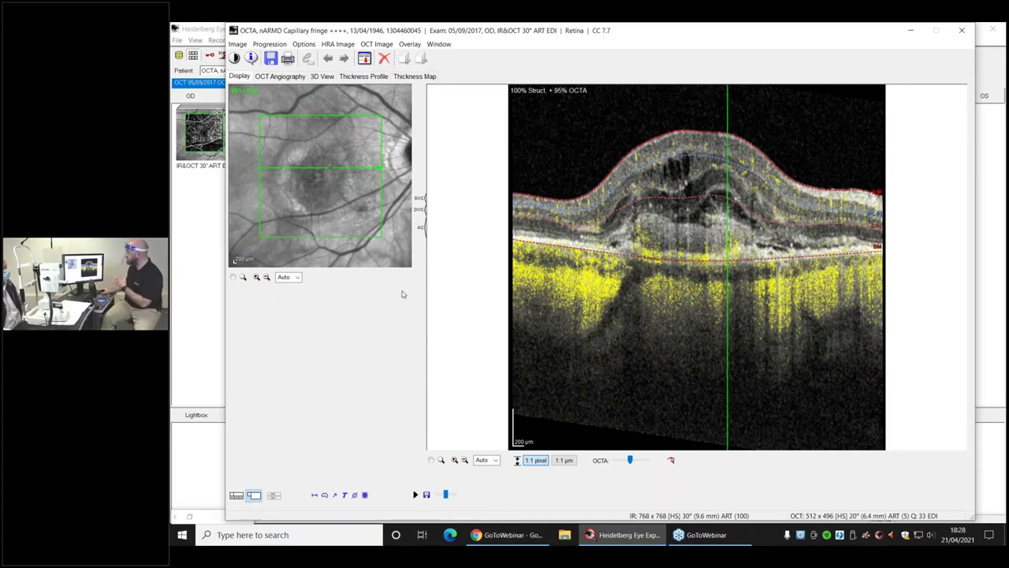
Step the enlarged nARMD cross-section upward through the lesion, then slightly back down, comparing the OCTA signal beneath the retina
scroll(696, 223, "up", 3)
scroll(696, 224, "up", 5)
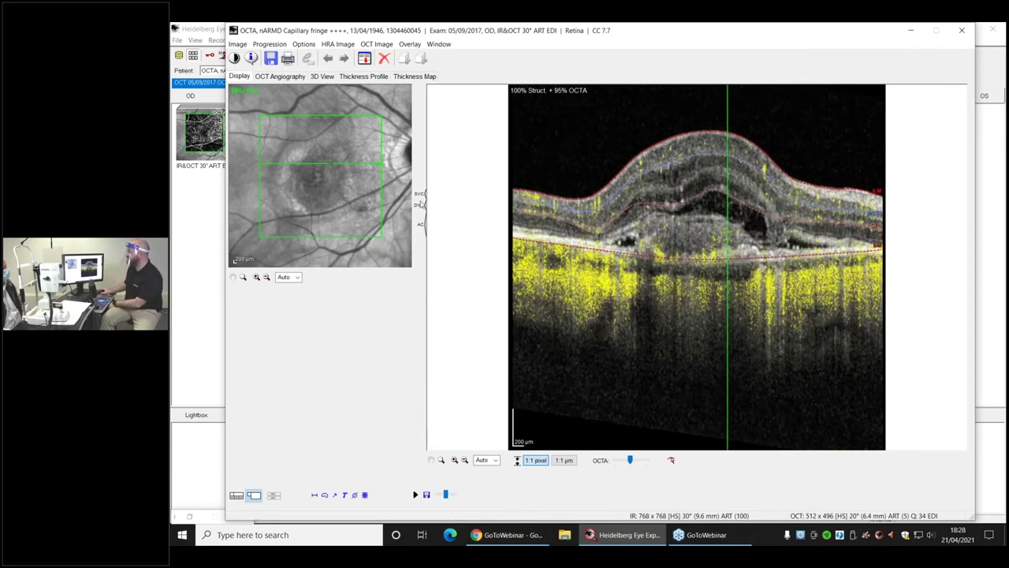
scroll(739, 214, "up", 1)
scroll(740, 214, "up", 4)
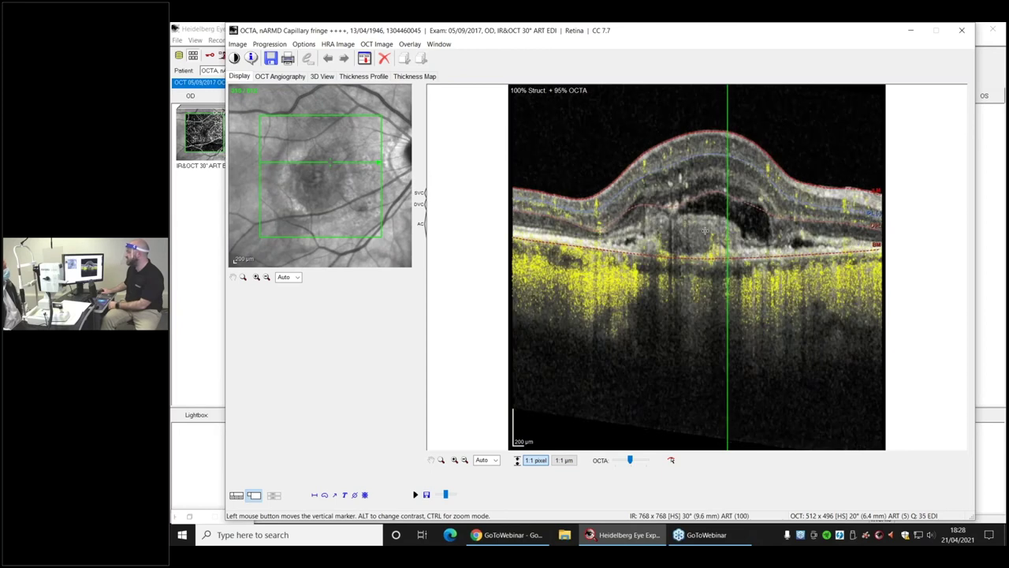
scroll(704, 220, "up", 5)
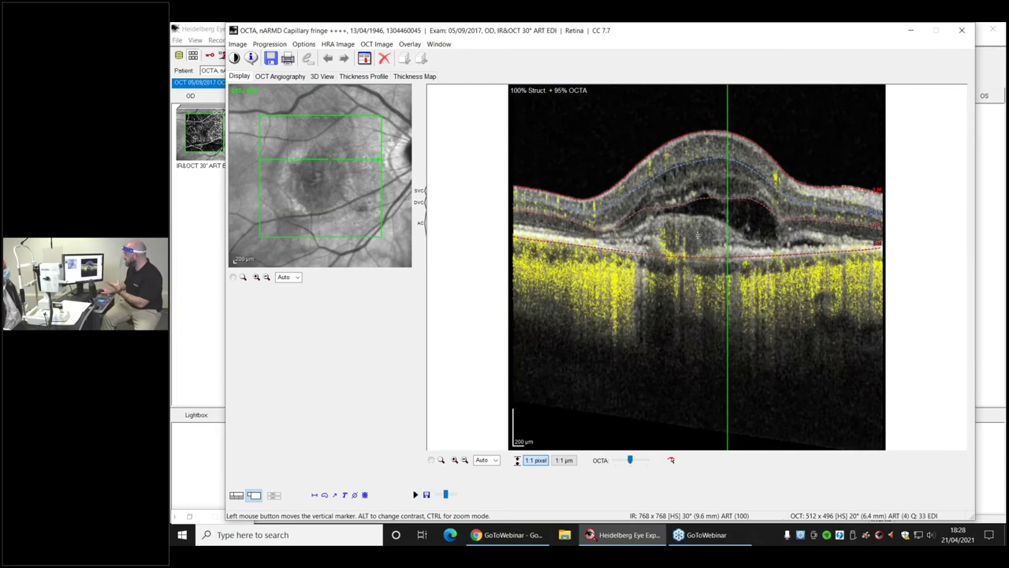
scroll(699, 221, "down", 5)
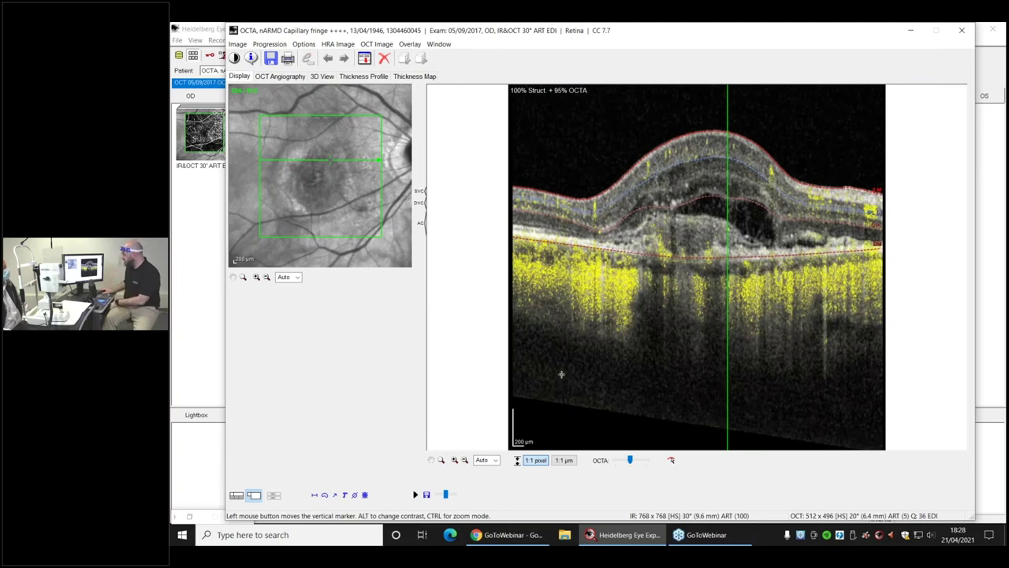
Open the Segmentation Editor for this cross-section and step through adjacent scans to check the layer lines around the elevated lesion
left_click(670, 461)
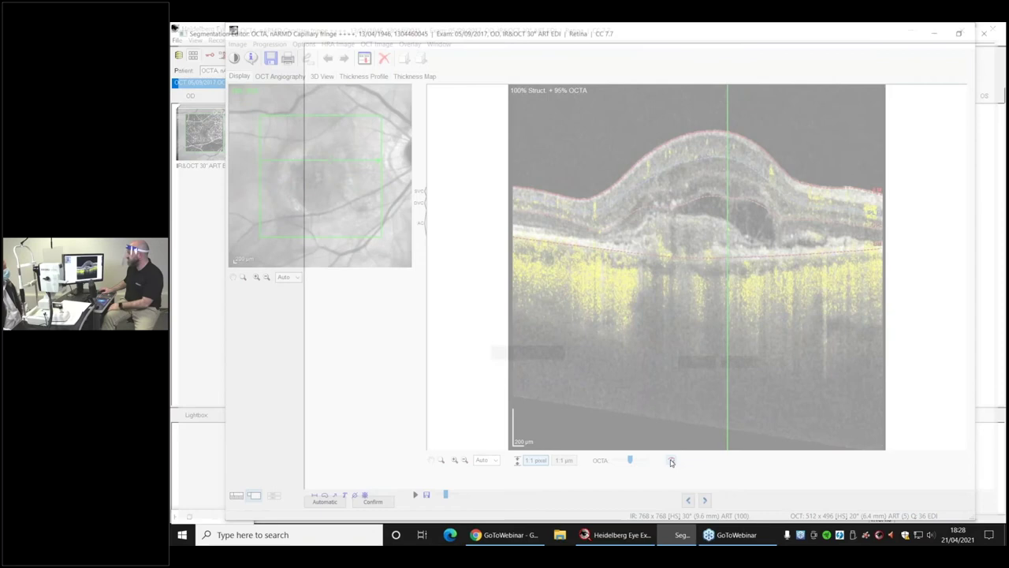
scroll(711, 304, "down", 4)
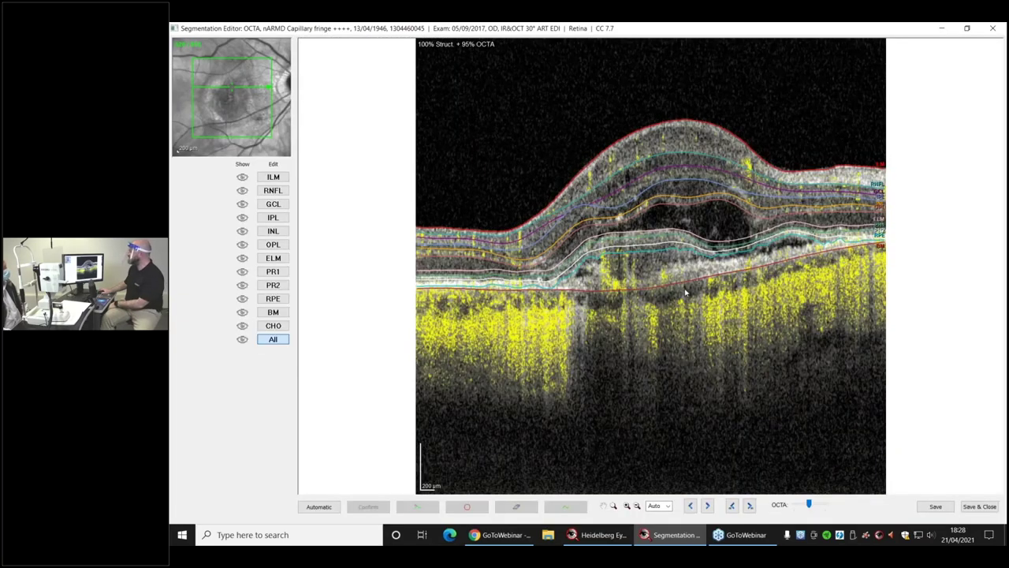
scroll(685, 257, "down", 4)
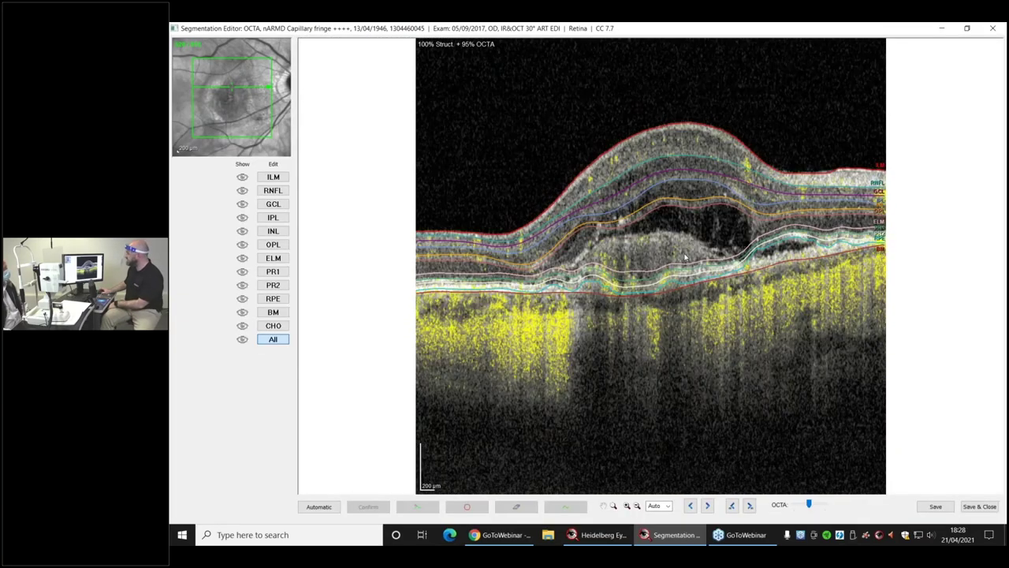
scroll(695, 262, "down", 3)
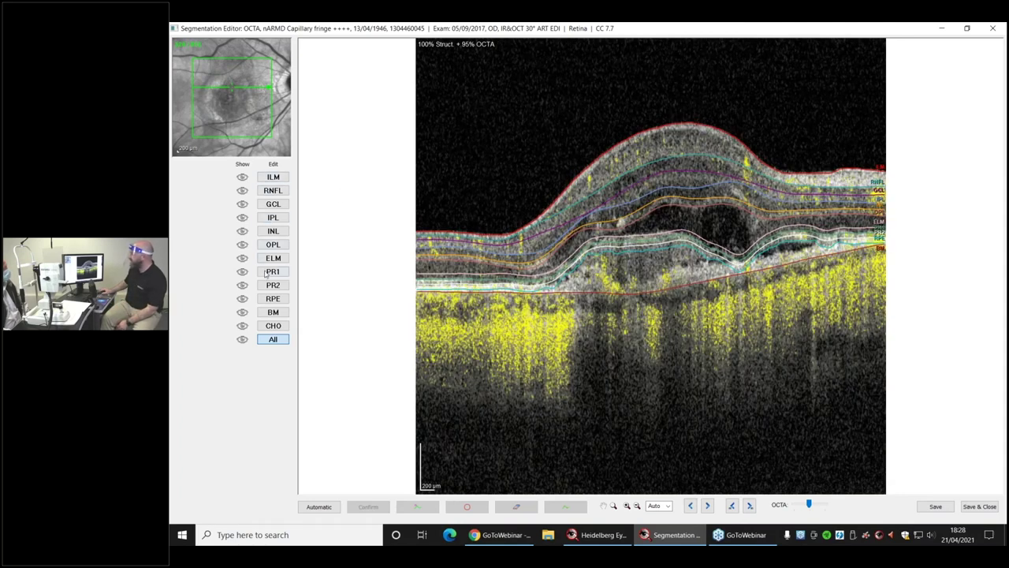
scroll(653, 270, "down", 3)
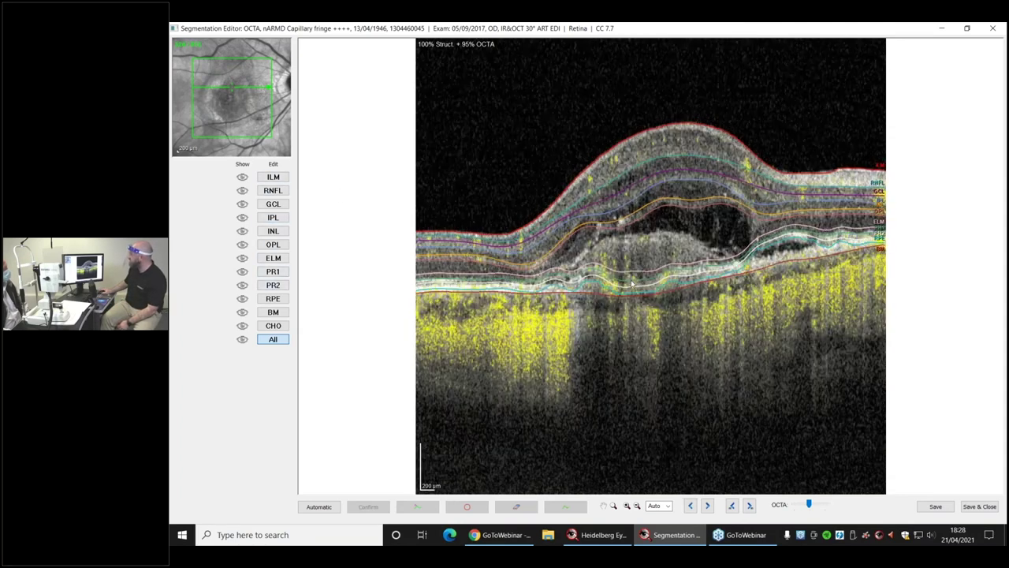
Step through adjacent scans of the elevated lesion, isolating the PR1 line to check how it follows the tissue
scroll(697, 293, "down", 3)
scroll(697, 295, "down", 4)
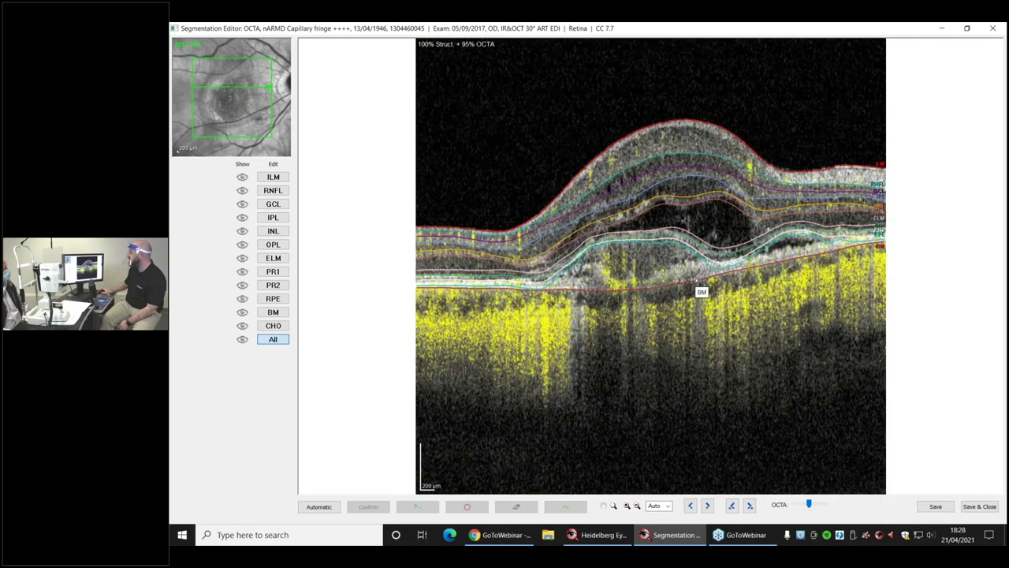
scroll(676, 290, "down", 2)
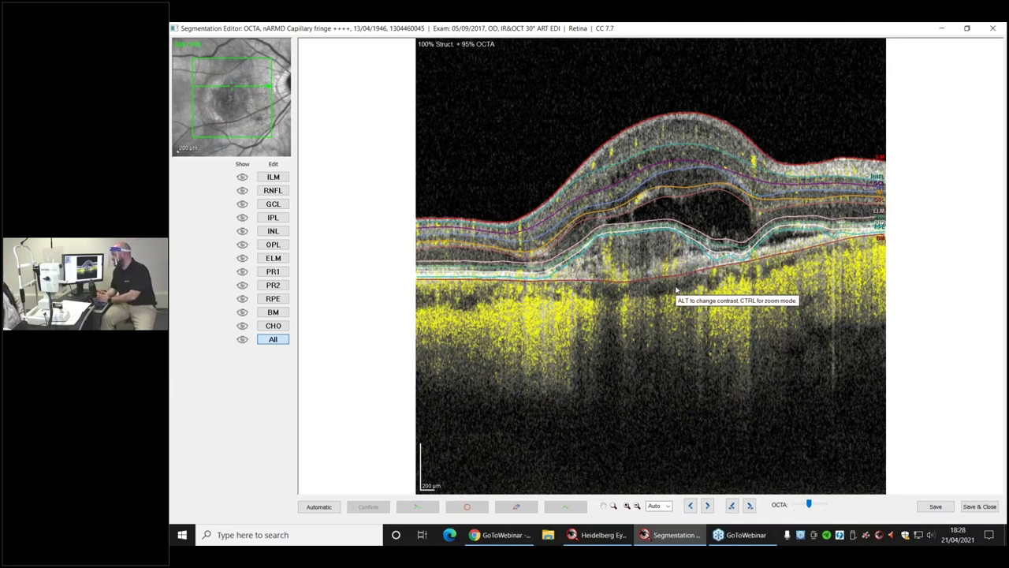
left_click(272, 272)
scroll(685, 255, "down", 3)
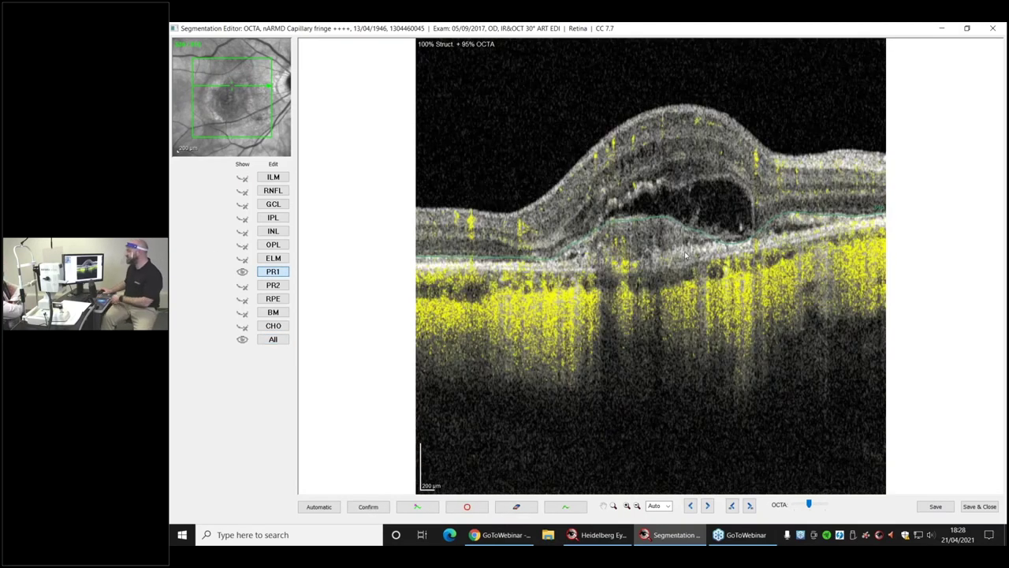
scroll(685, 254, "down", 6)
scroll(609, 251, "down", 4)
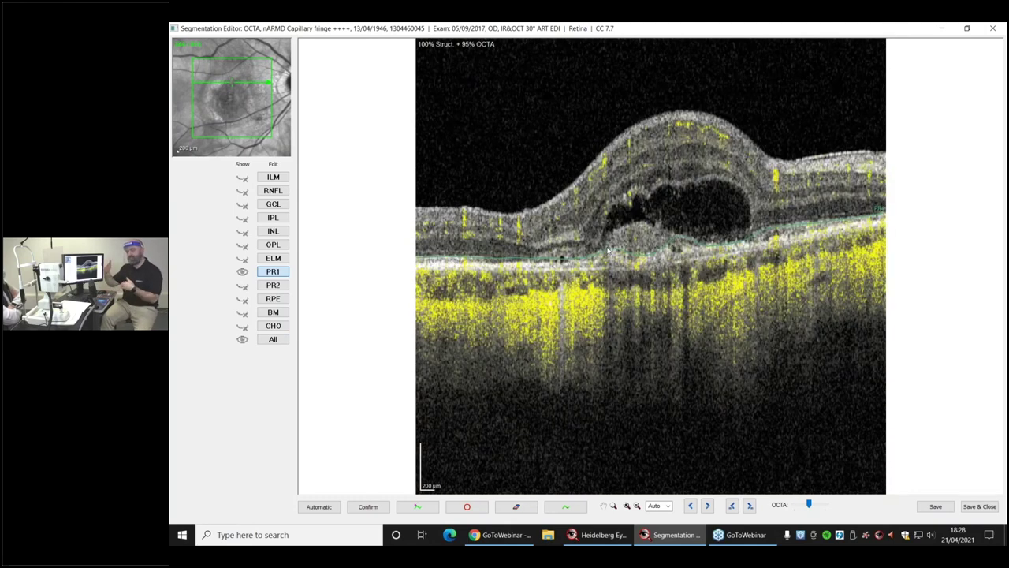
Show all layer lines again and step through neighbouring scans to compare the segmentation over the lesion
left_click(272, 339)
scroll(473, 411, "down", 4)
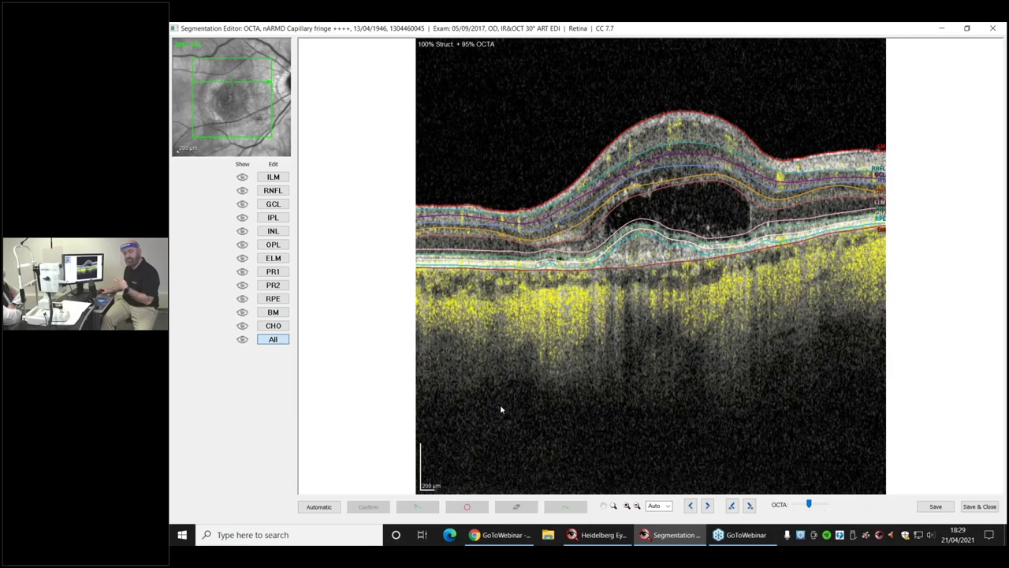
scroll(622, 354, "down", 3)
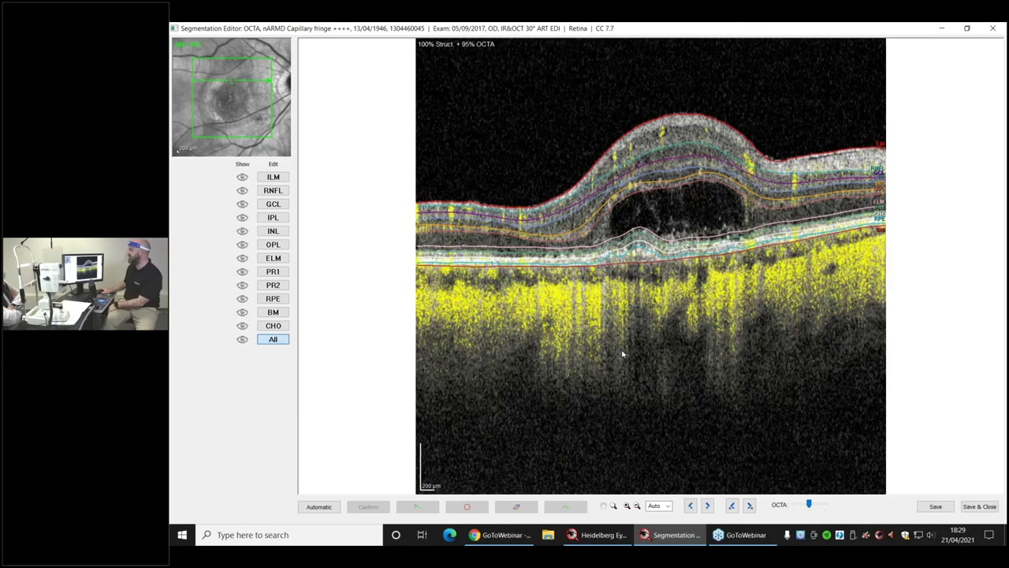
scroll(622, 354, "down", 4)
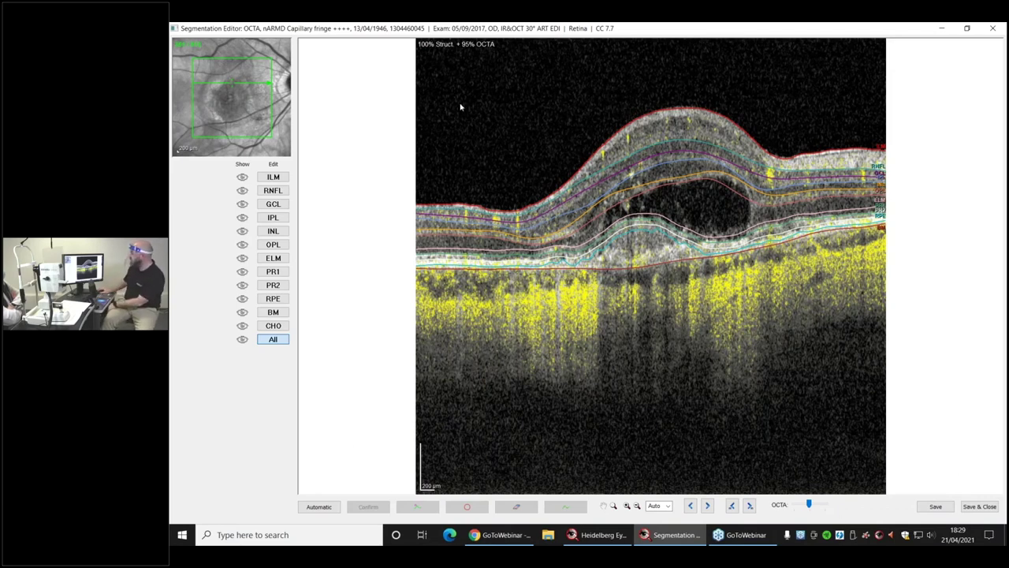
Run automatic segmentation on the current scan and step through neighbouring scans to check the layer lines over the lesion
left_click(319, 507)
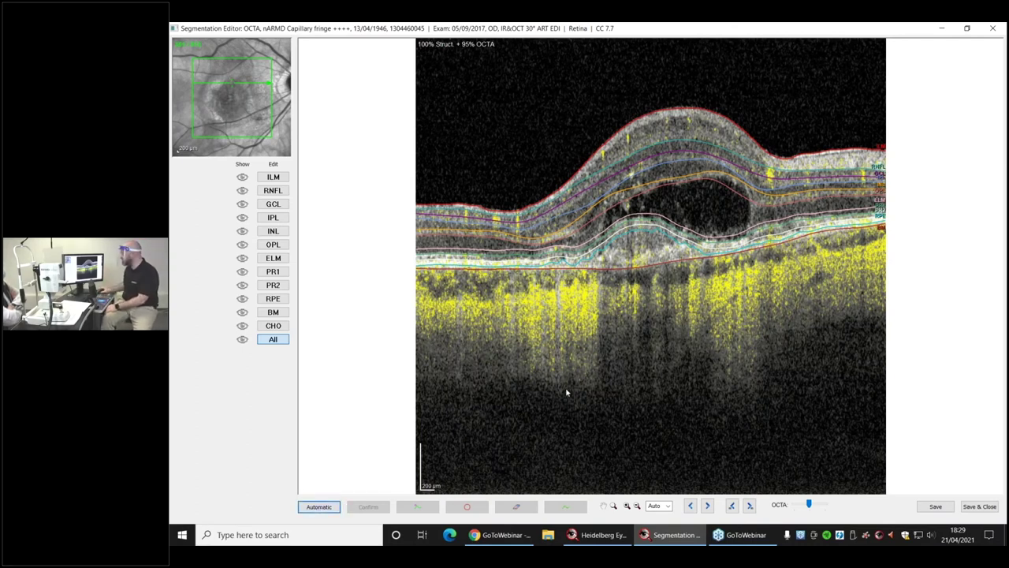
scroll(583, 373, "down", 4)
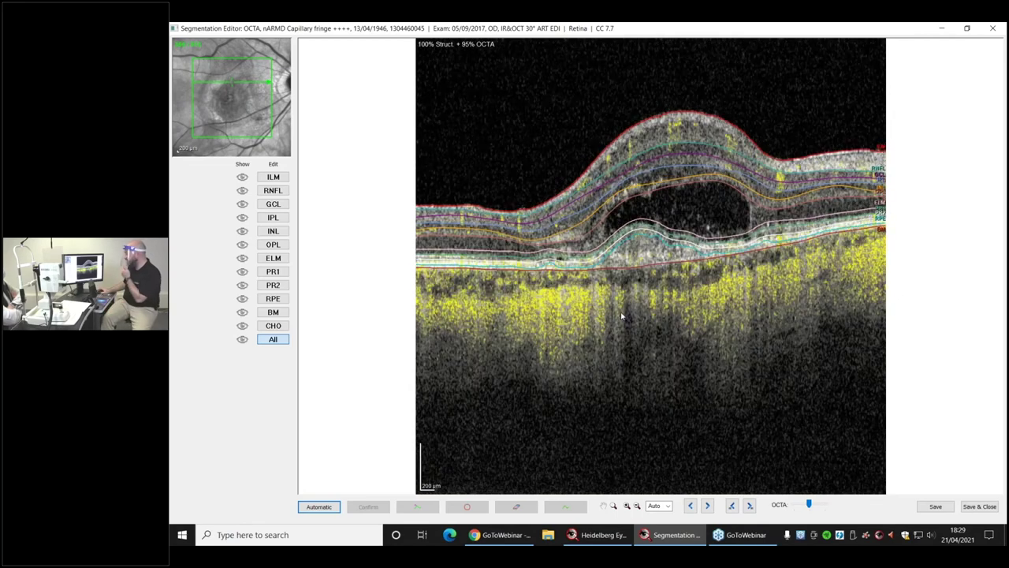
scroll(625, 316, "down", 4)
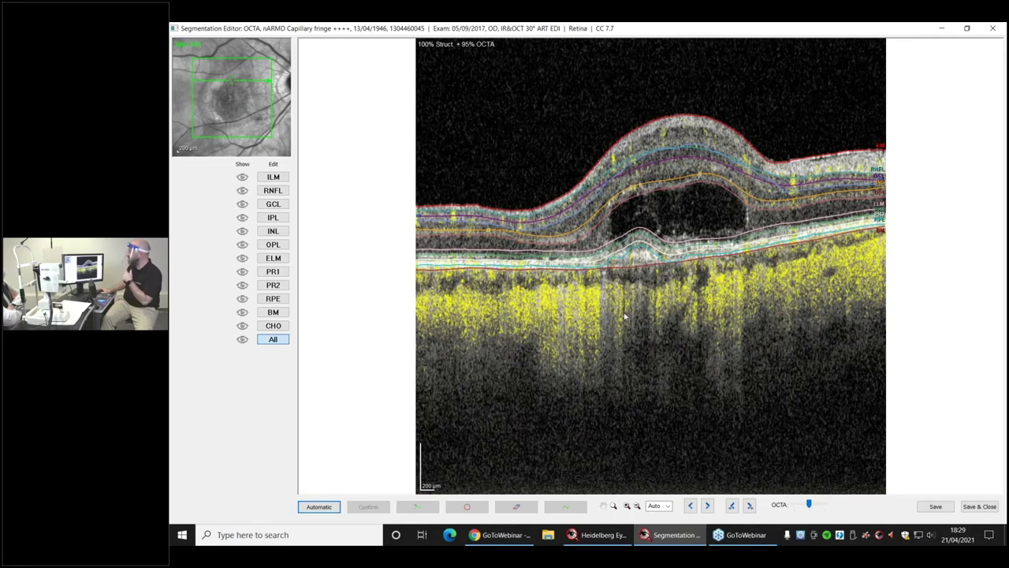
scroll(625, 318, "down", 3)
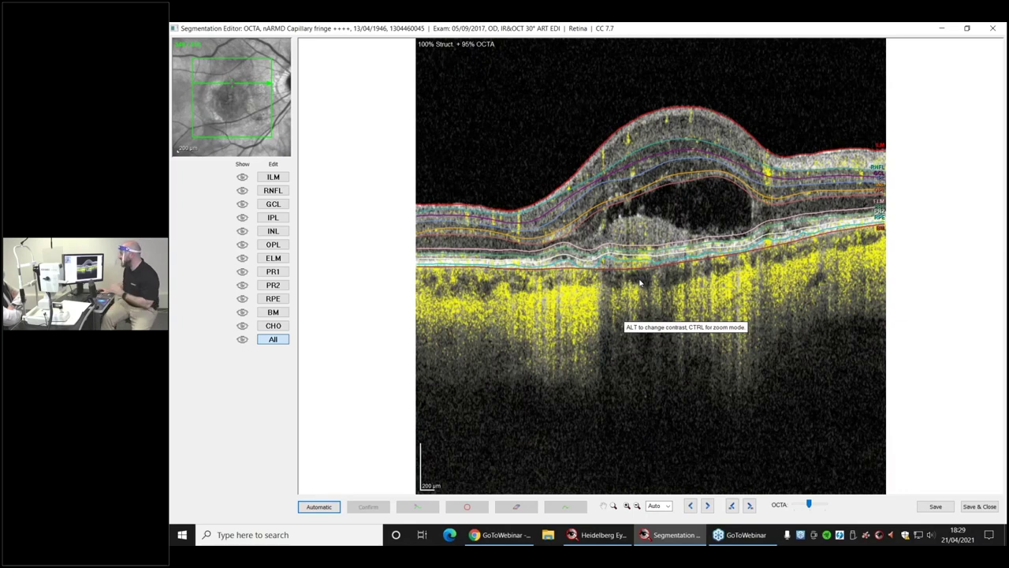
scroll(640, 282, "down", 5)
scroll(624, 267, "down", 3)
scroll(754, 303, "down", 1)
scroll(754, 302, "down", 2)
scroll(711, 294, "down", 1)
scroll(711, 294, "down", 1)
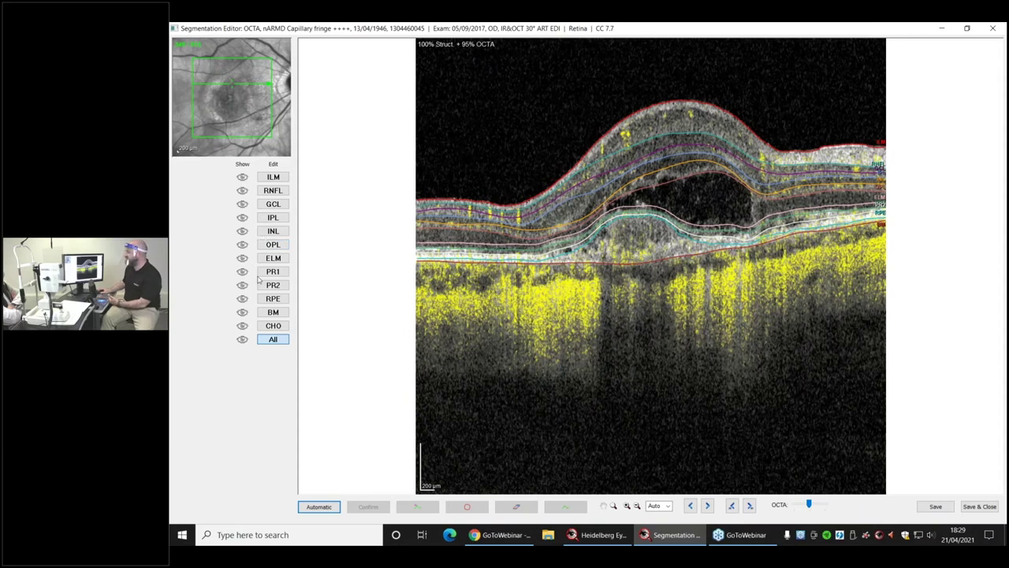
Isolate the BM line, show its control points and set the display to 5% structure with 100% OCTA
left_click(273, 313)
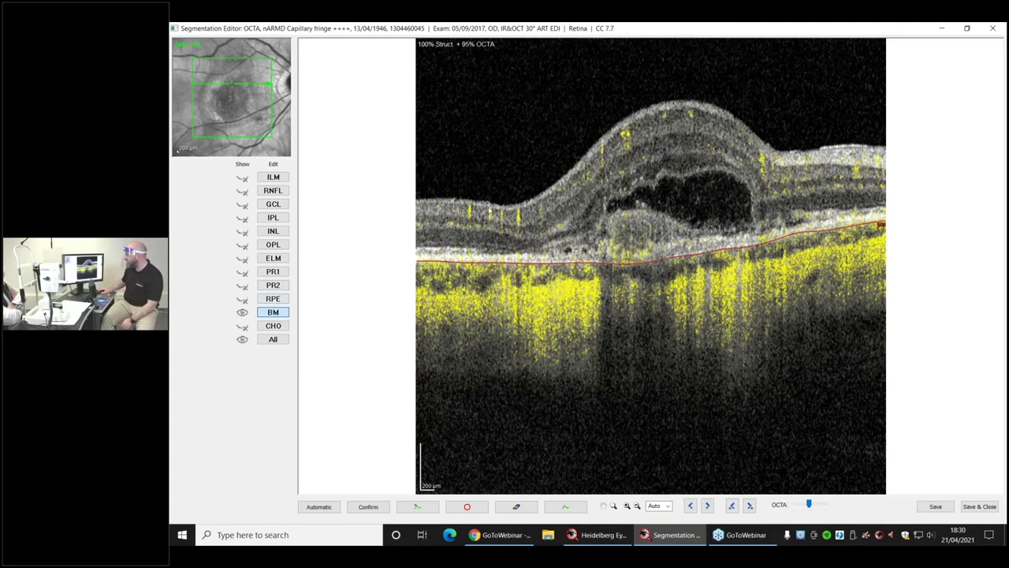
left_click(572, 509)
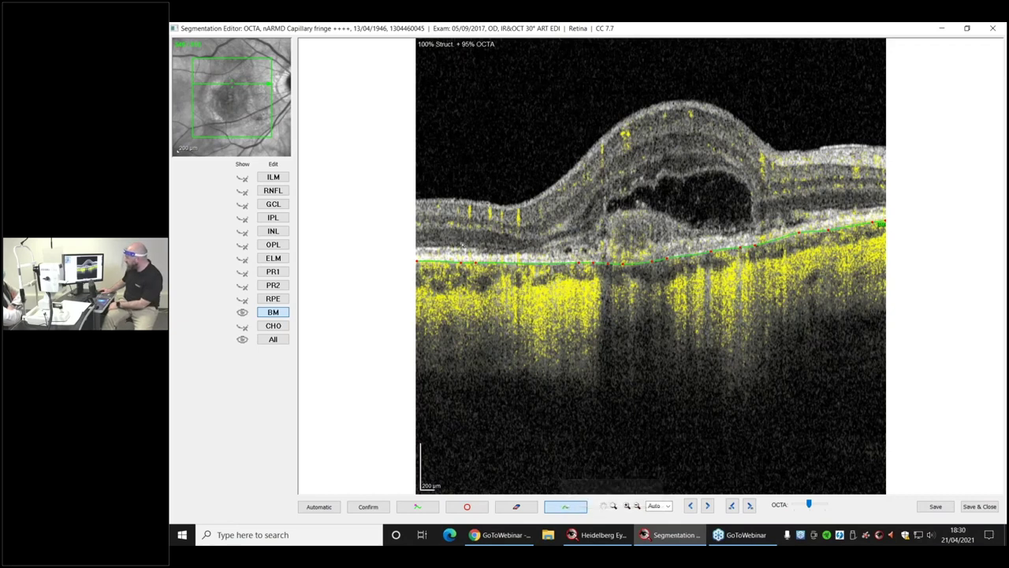
left_click_drag(808, 505, 824, 505)
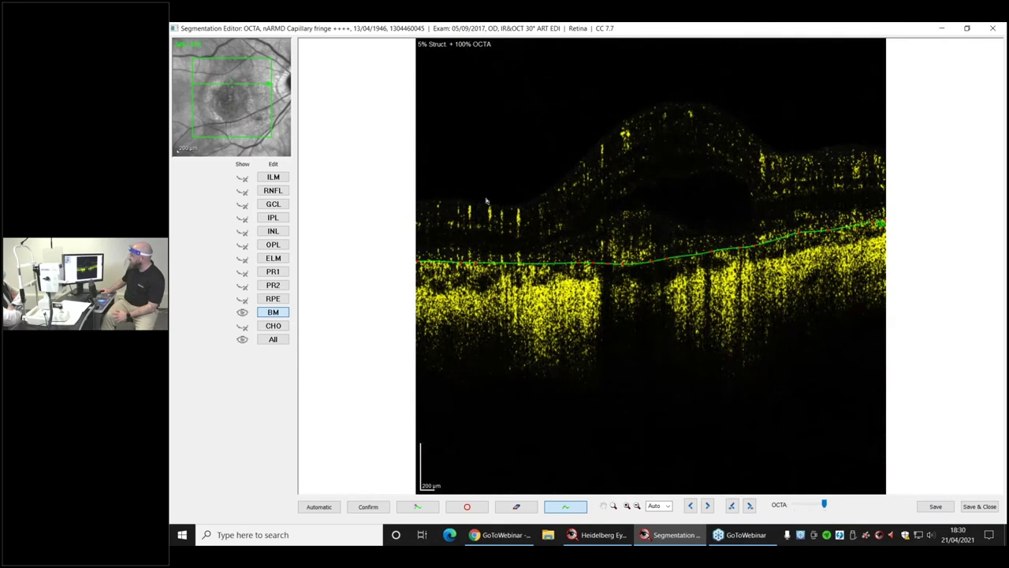
Delete the selected control points along the BM line and reshape the line beneath the lesion
left_click_drag(462, 235, 881, 246)
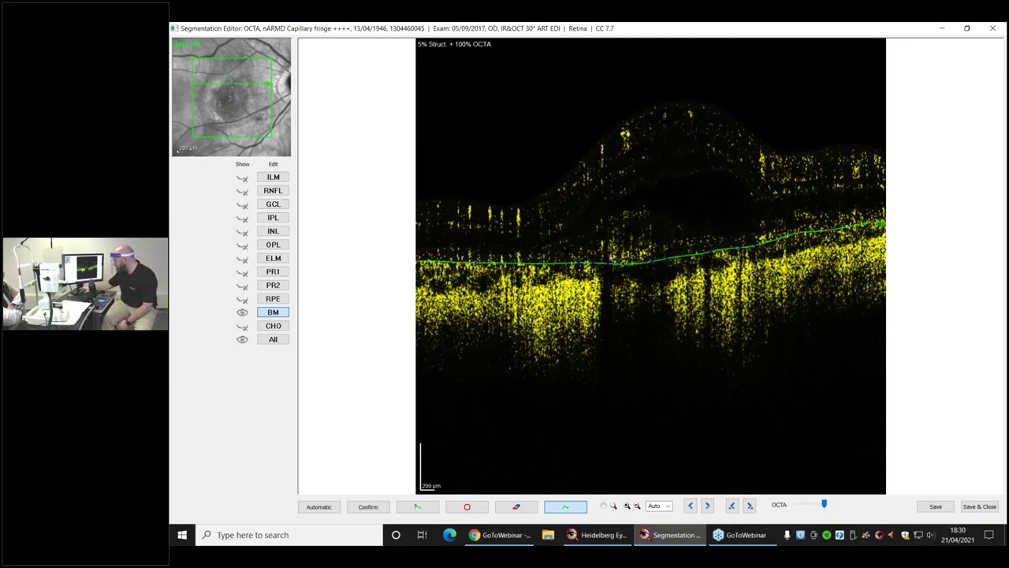
key("Delete")
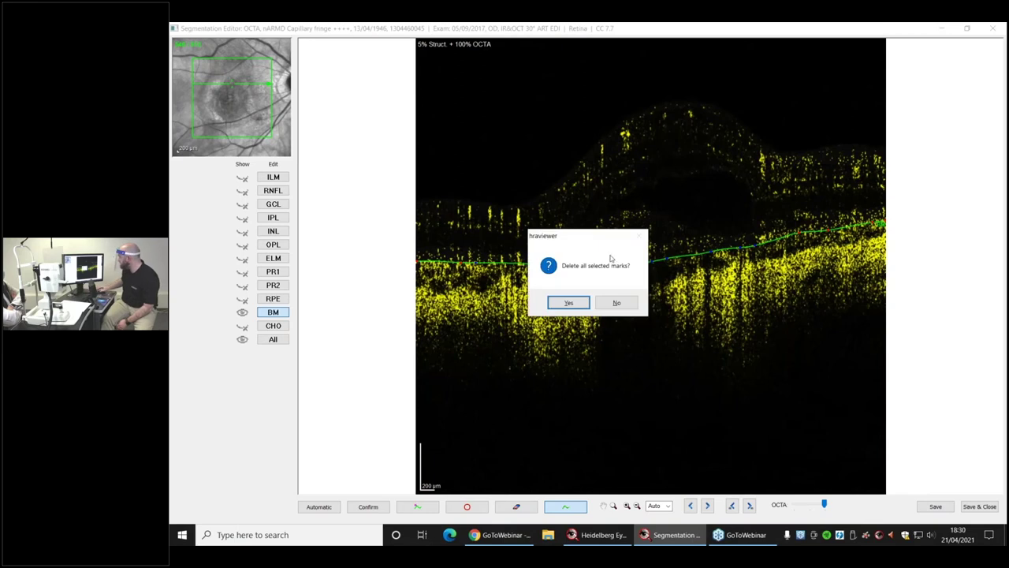
left_click(568, 300)
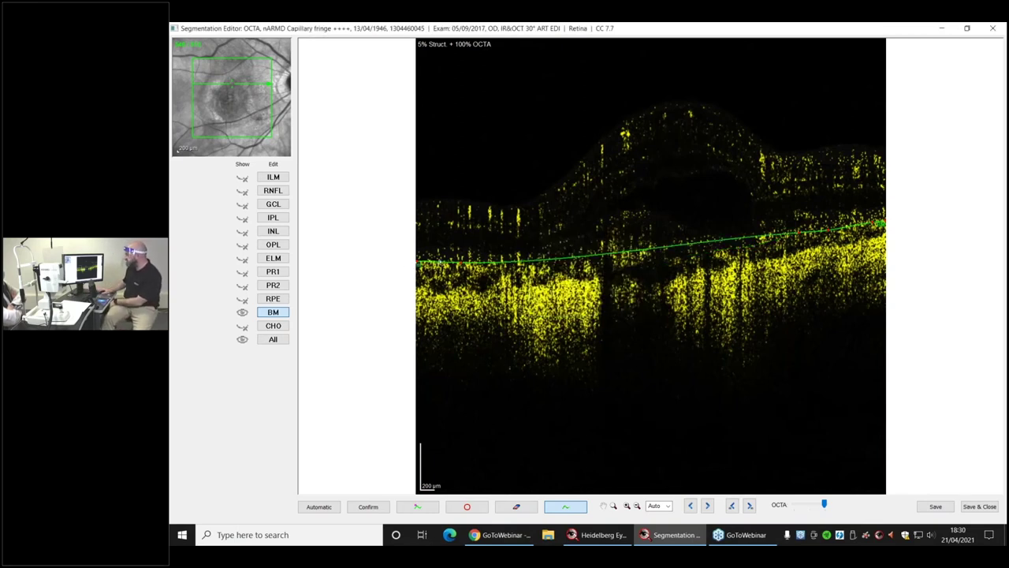
left_click_drag(603, 258, 758, 236)
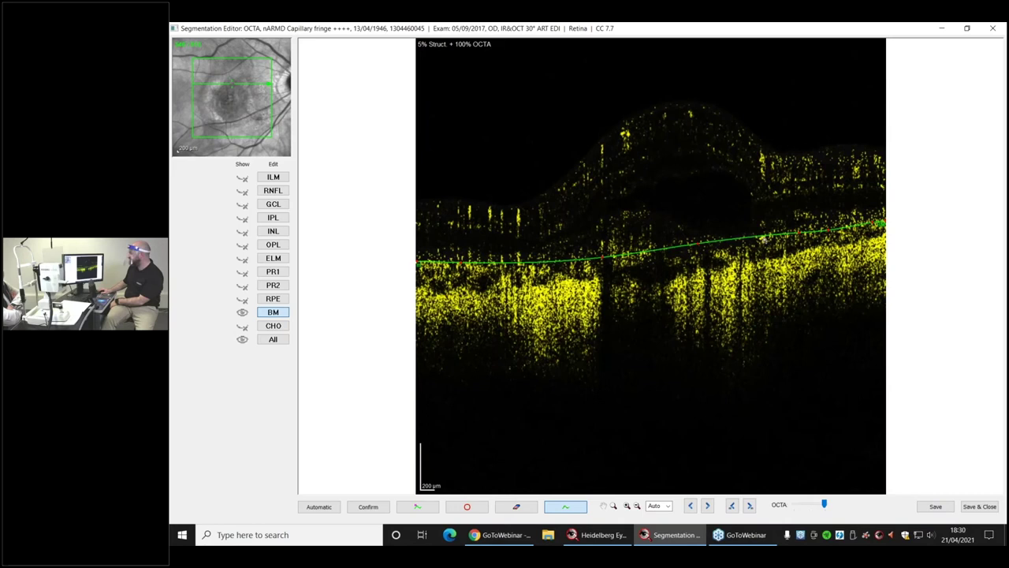
On a neighbouring scan, delete the BM control points beneath the lesion and adjust the line there by its points
scroll(683, 298, "up", 4)
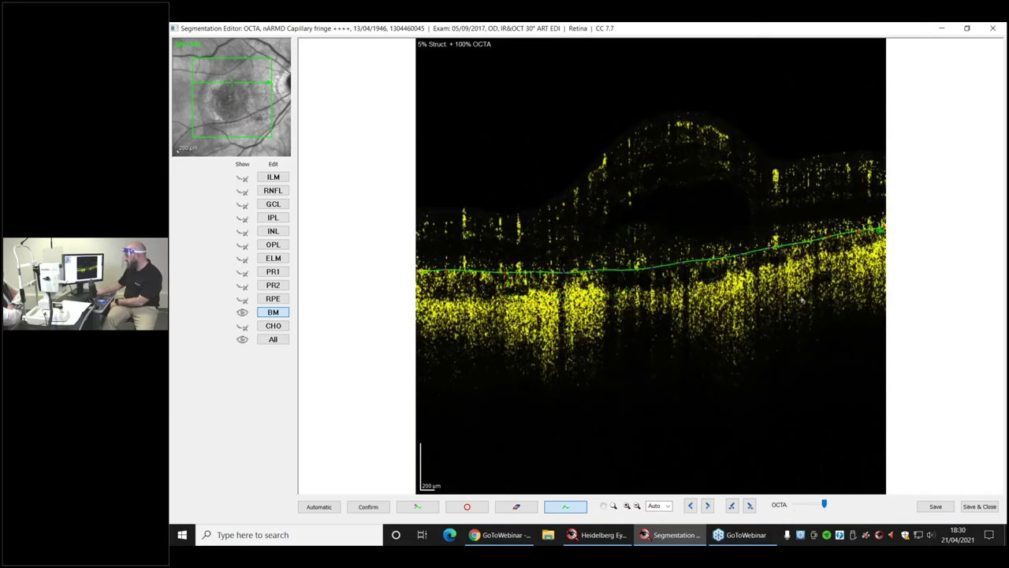
key("Delete")
left_click(569, 303)
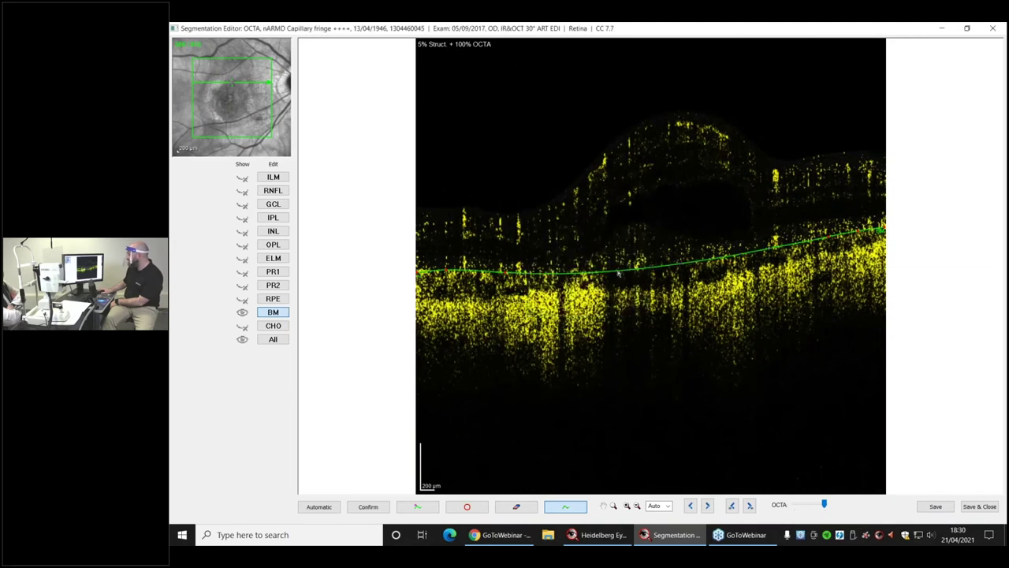
left_click_drag(601, 270, 719, 266)
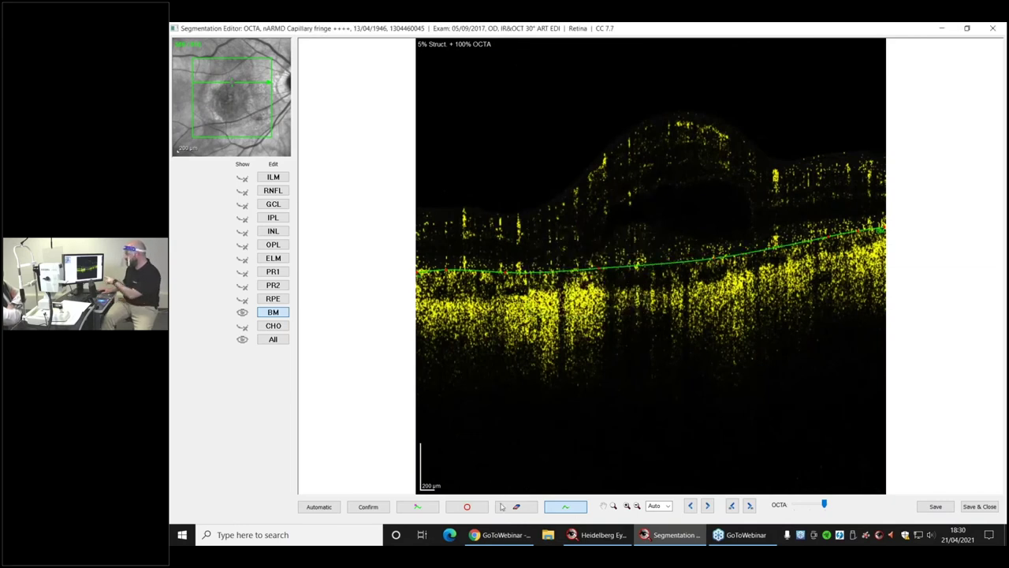
Push the BM line up and down beneath the lesion with the circular correction tool, then return to control-point editing
left_click(467, 506)
mouse_move(544, 308)
left_mouse_down()
mouse_move(603, 280)
mouse_move(621, 294)
mouse_move(653, 253)
mouse_move(710, 244)
left_mouse_up()
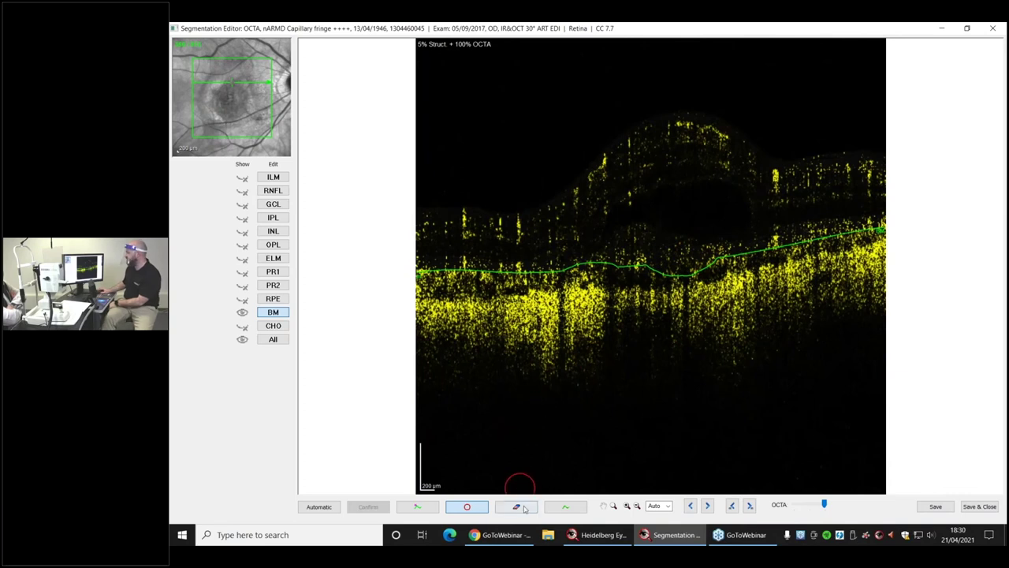
left_click(565, 506)
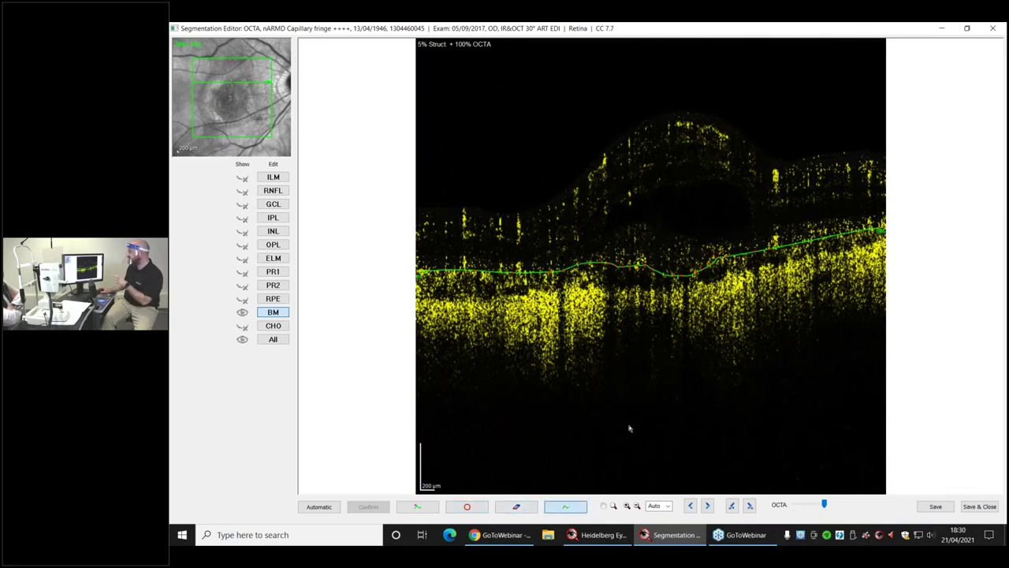
Step through neighbouring scans to compare the BM line with the OCTA signal beneath the lesion
scroll(613, 373, "down", 3)
scroll(615, 375, "down", 5)
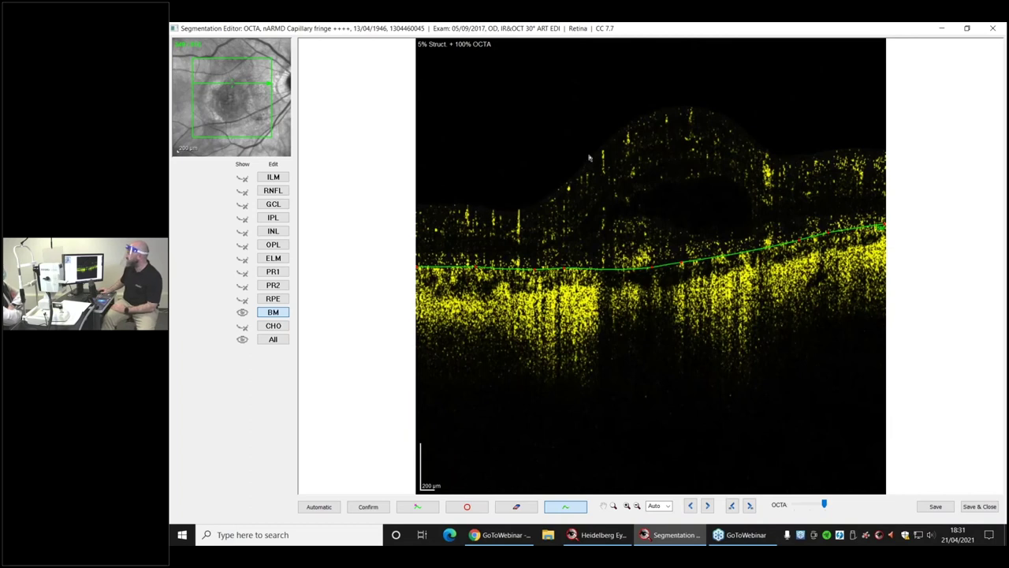
scroll(644, 352, "down", 2)
scroll(647, 351, "down", 6)
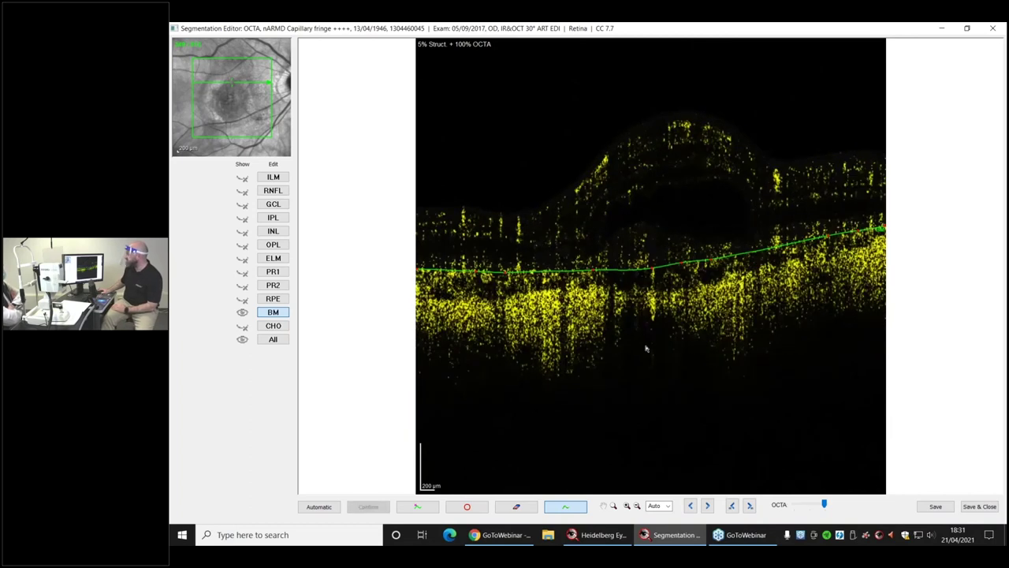
scroll(649, 350, "down", 4)
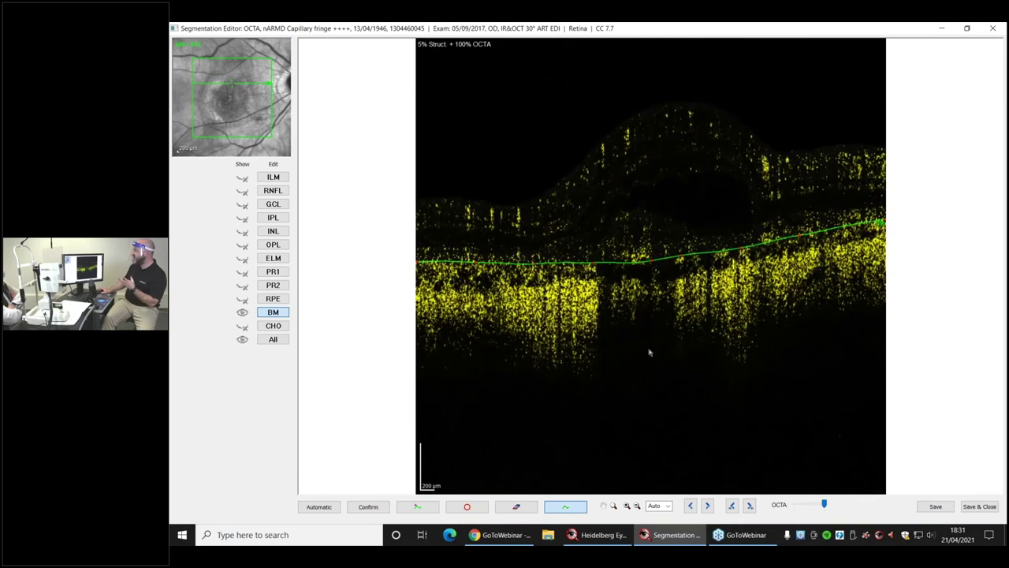
Save the segmentation changes, close the Segmentation Editor and close the nARMD scan
left_click(984, 508)
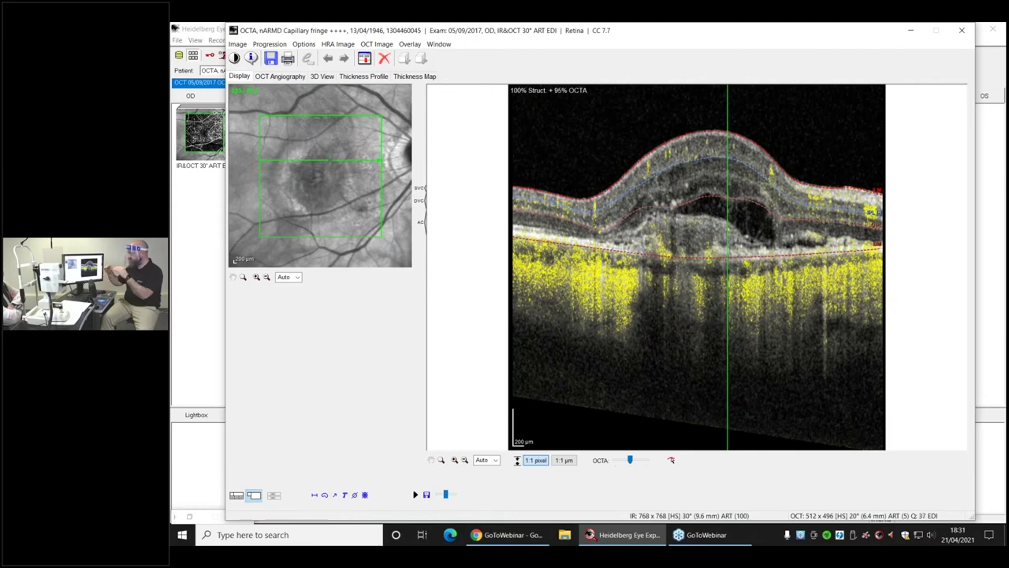
scroll(698, 268, "up", 3)
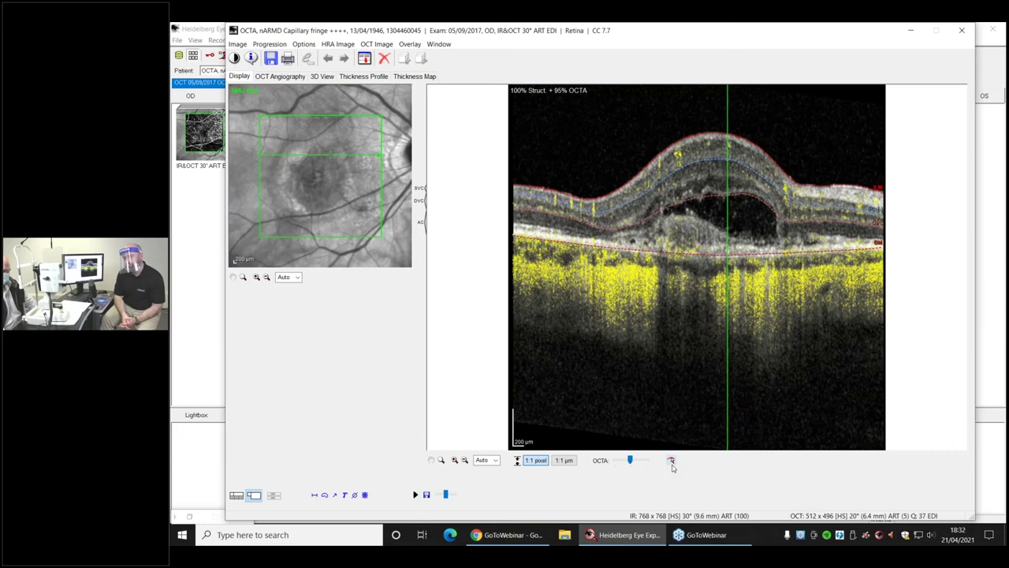
left_click(961, 30)
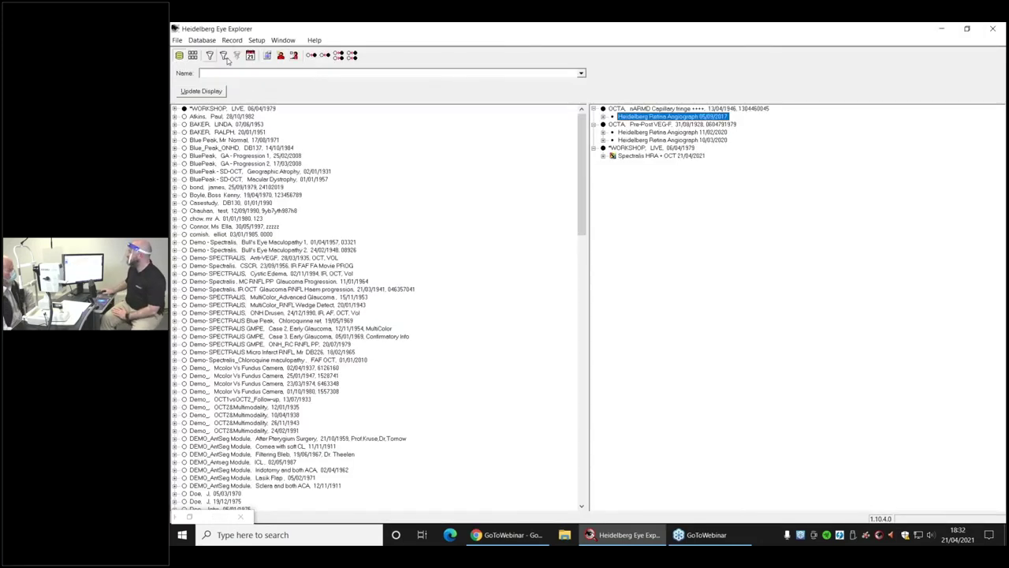
Open the Pre-Post VEG-F record's 10/03/2020 OCTA scan and display it alongside its 11/02/2020 reference examination
double_click(629, 140)
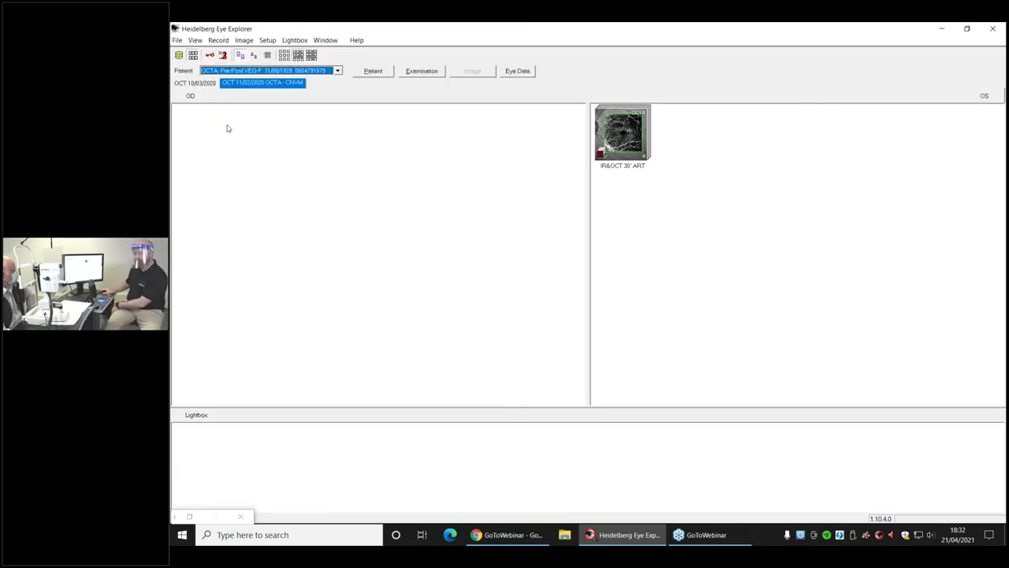
left_click(202, 83)
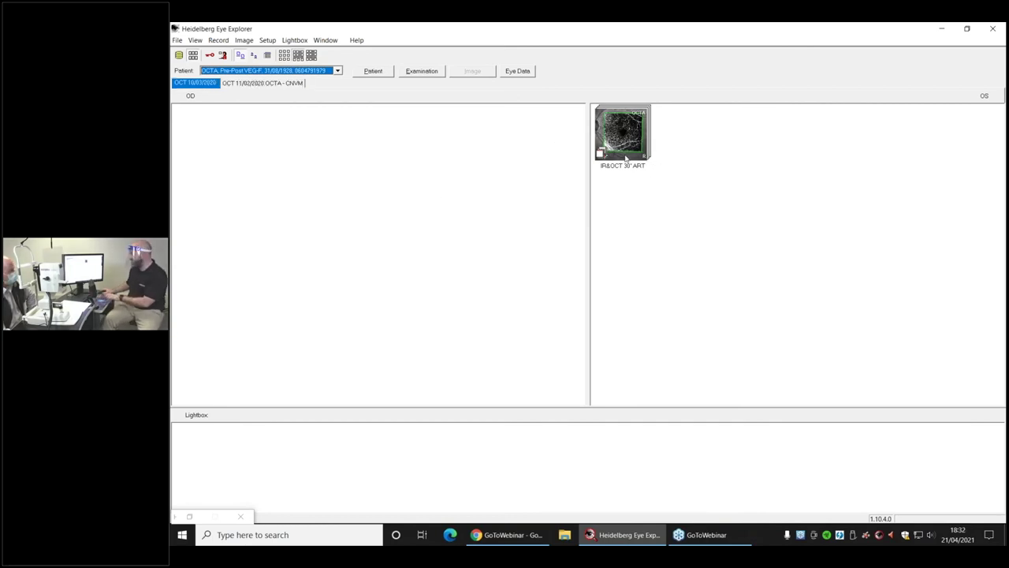
left_click(627, 142)
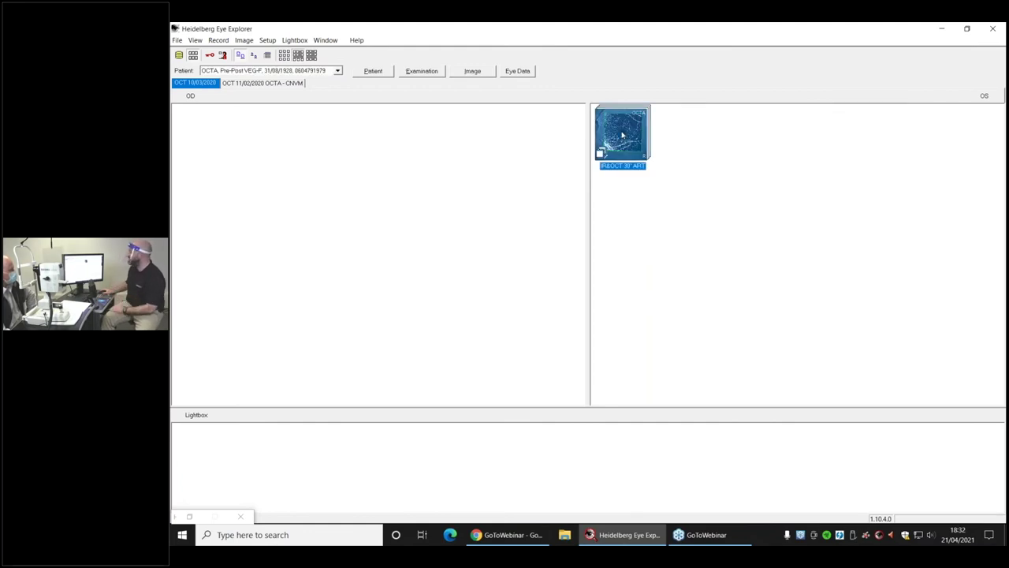
double_click(622, 136)
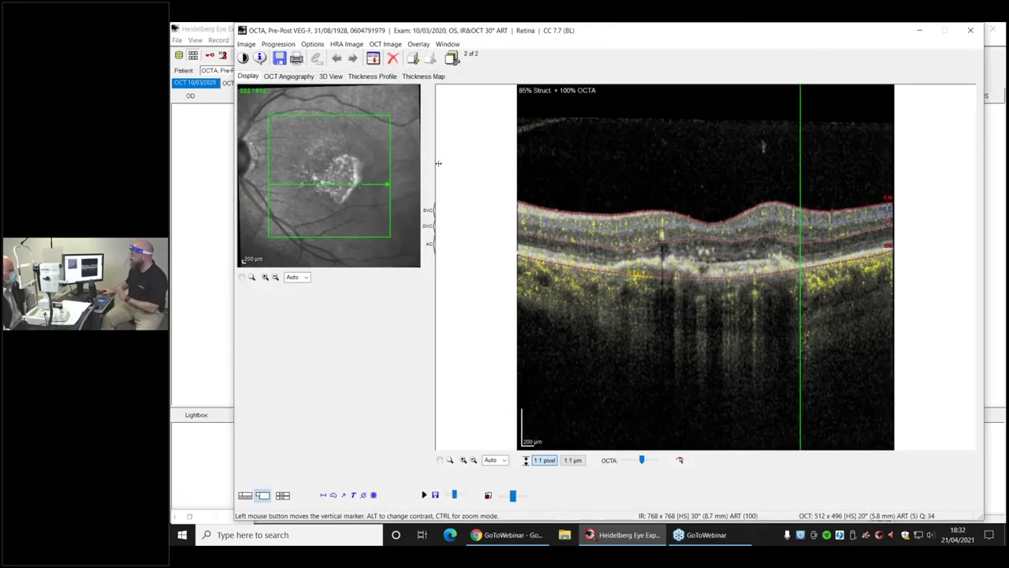
left_click(283, 495)
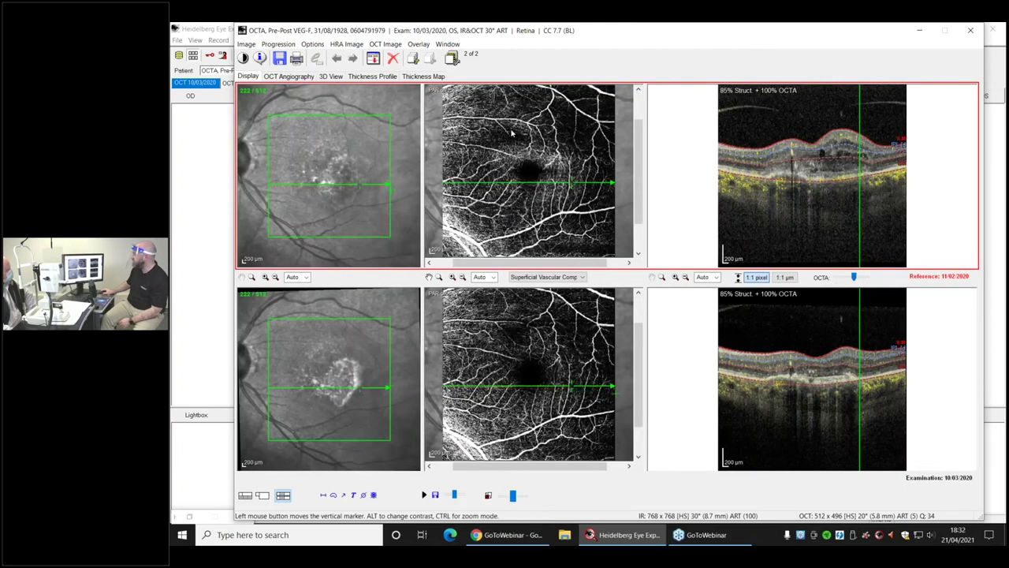
Centre both examinations' scan markers on the fovea and compare the examinations in flicker mode at a slower flicker speed
left_click(529, 168)
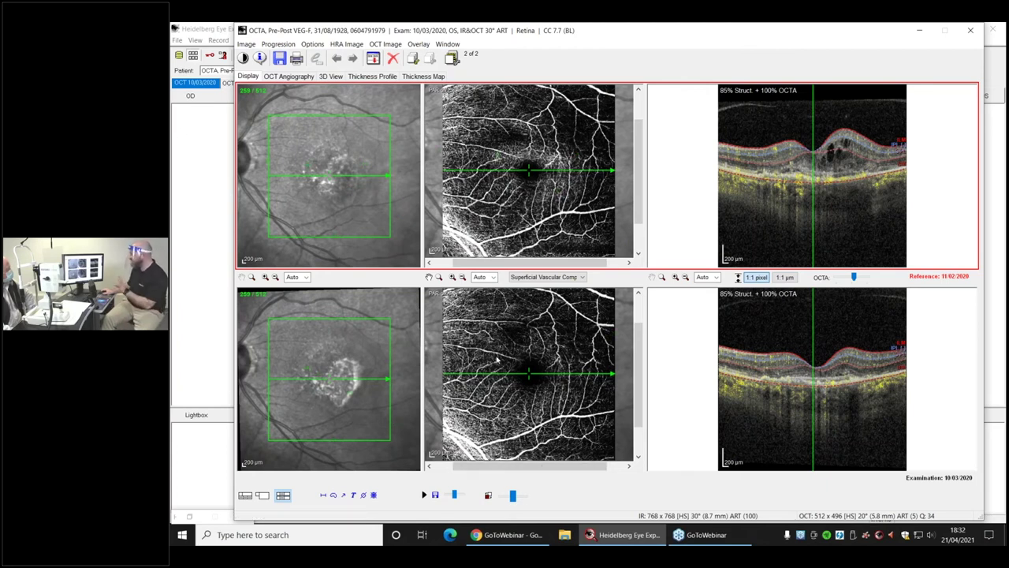
left_click(488, 495)
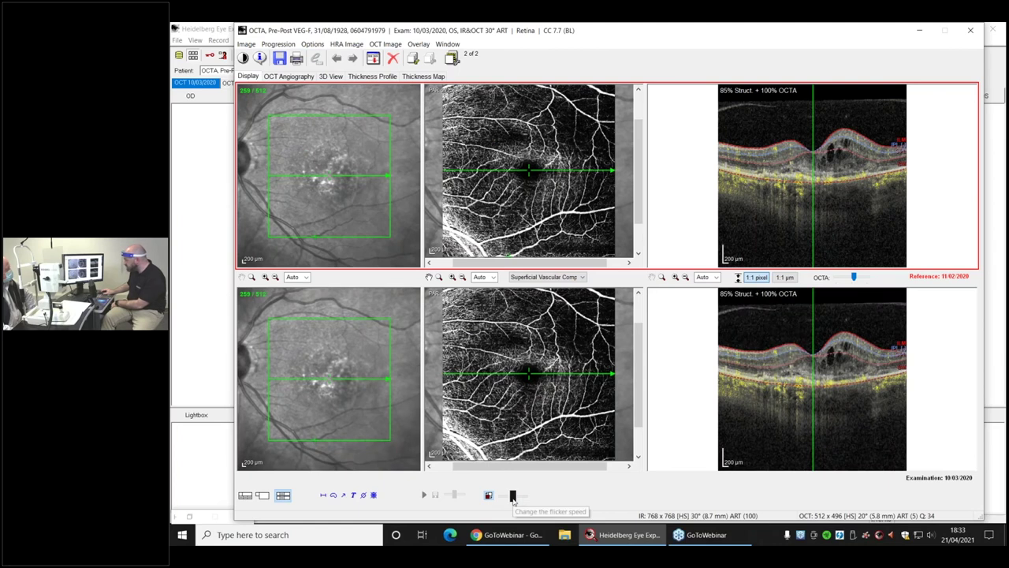
left_click_drag(513, 496, 506, 497)
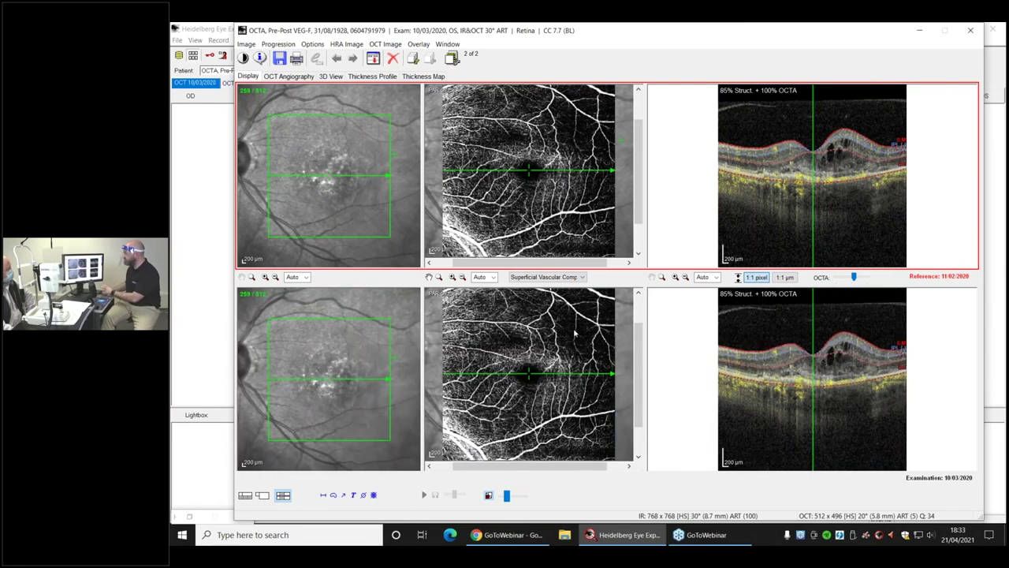
Compare the flickering angiograms in the Deep Vascular Complex slab and in the Avascular Complex slab
left_click(556, 277)
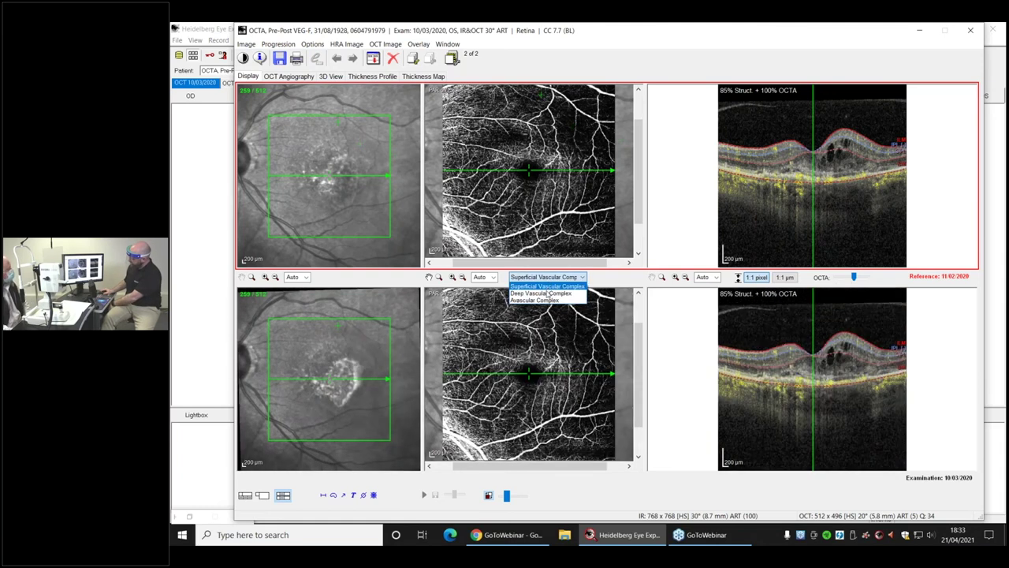
left_click(544, 293)
left_click(549, 278)
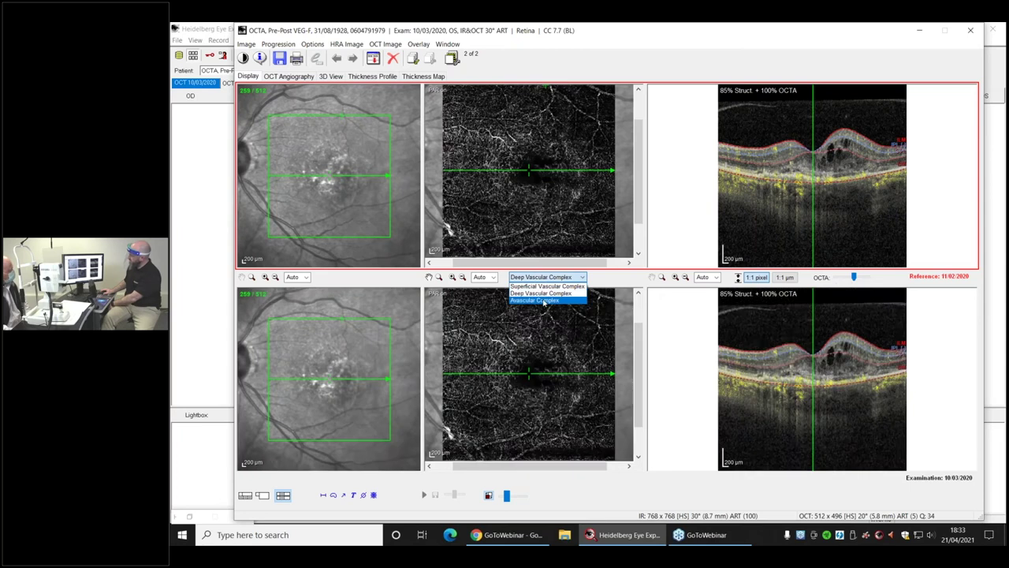
left_click(544, 301)
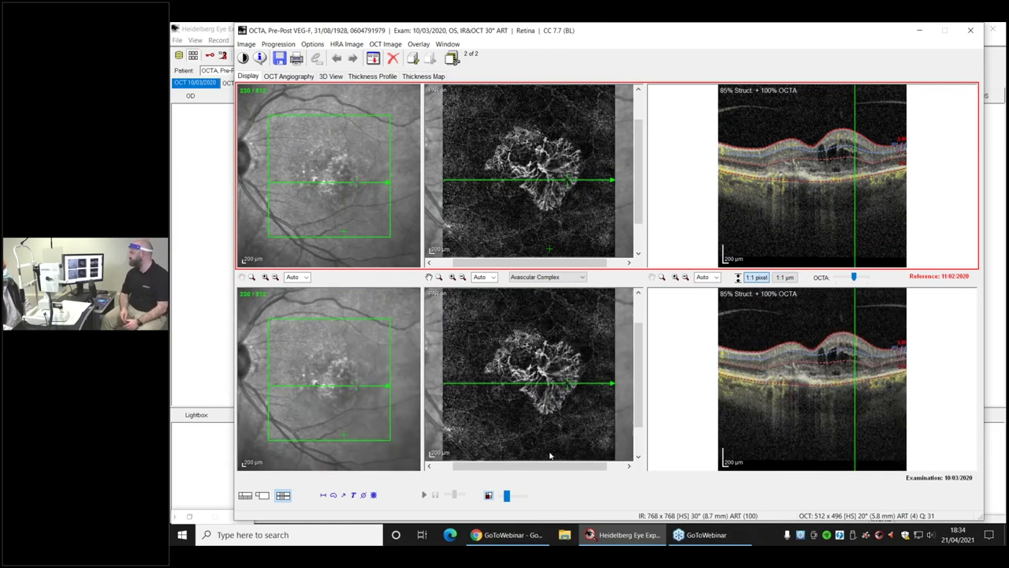
Close the Pre-Post VEG-F scan and its patient record to return to the patient database
left_click(969, 31)
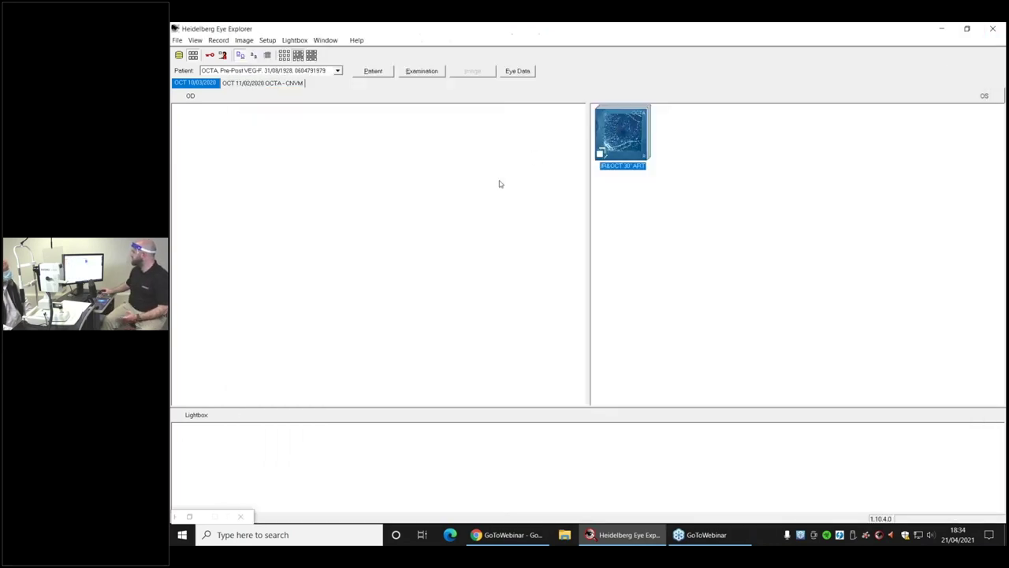
left_click(223, 57)
left_click(633, 302)
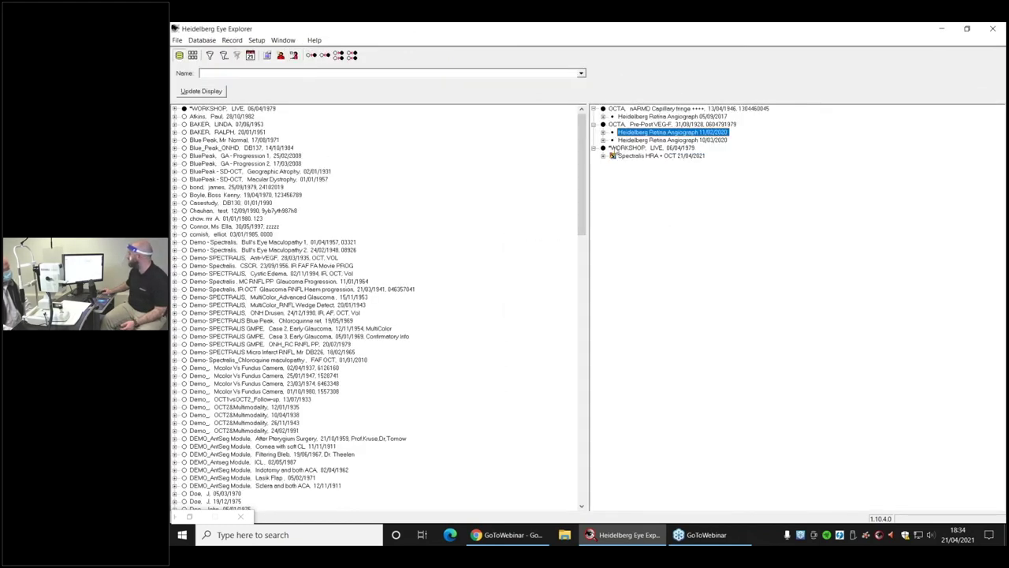
Re-examine the live workshop patient and accept the examination data to open the acquisition screen
left_click(615, 148)
left_click(294, 56)
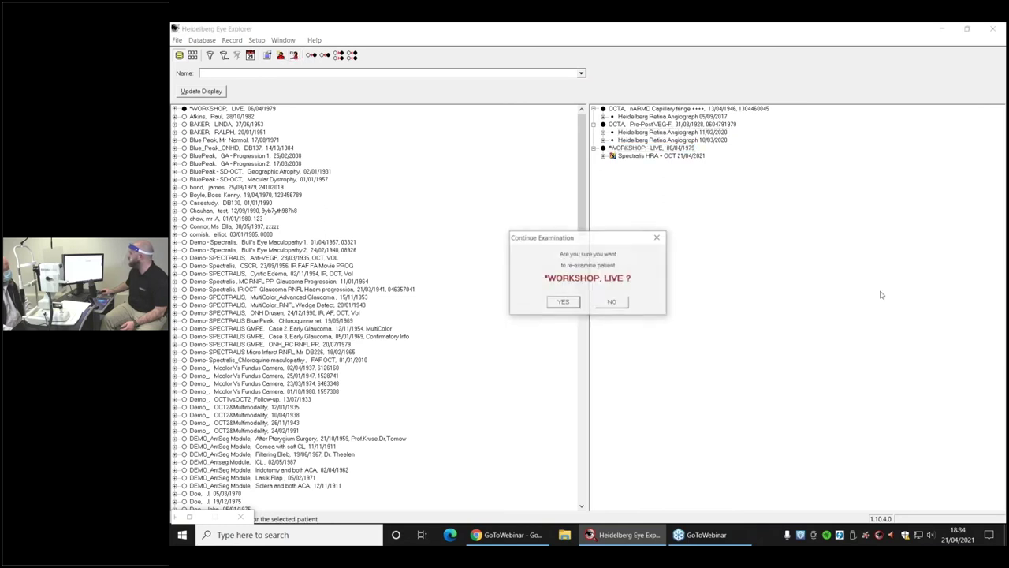
left_click(550, 305)
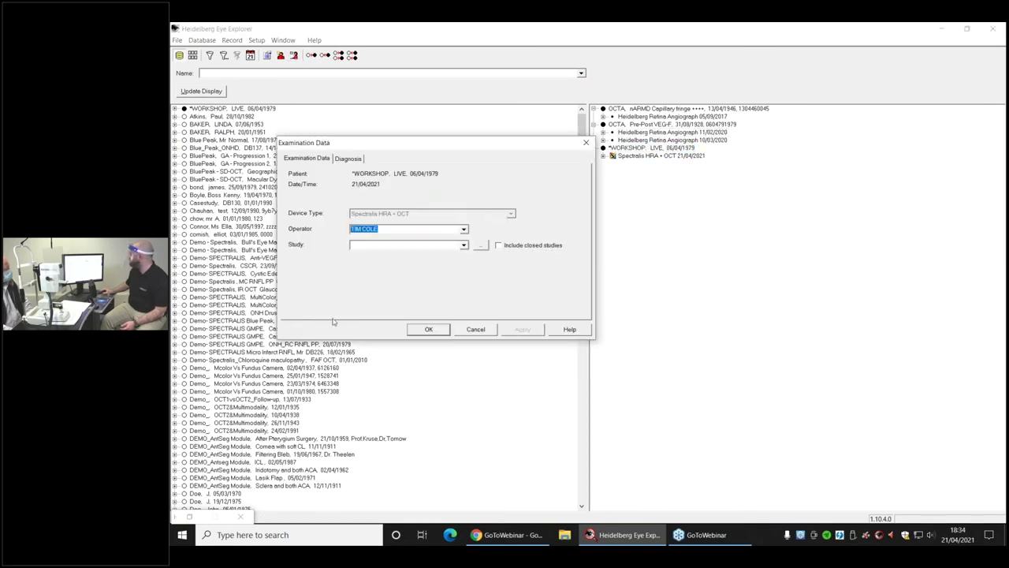
left_click(426, 328)
left_click(559, 358)
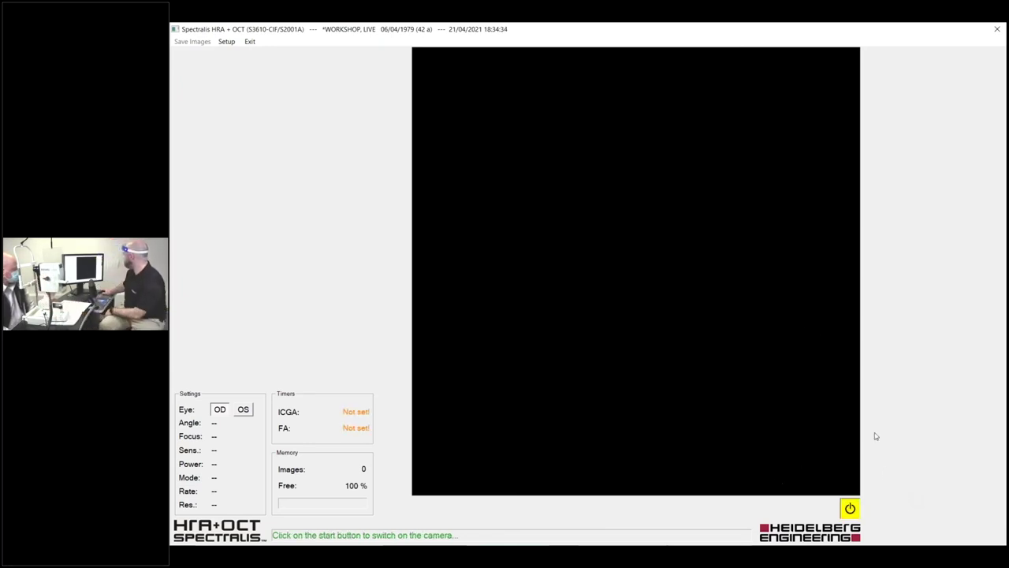
Start the camera, set acquisition to IR with OCTA, and switch the camera off after showing the OCTA presets
left_click(850, 509)
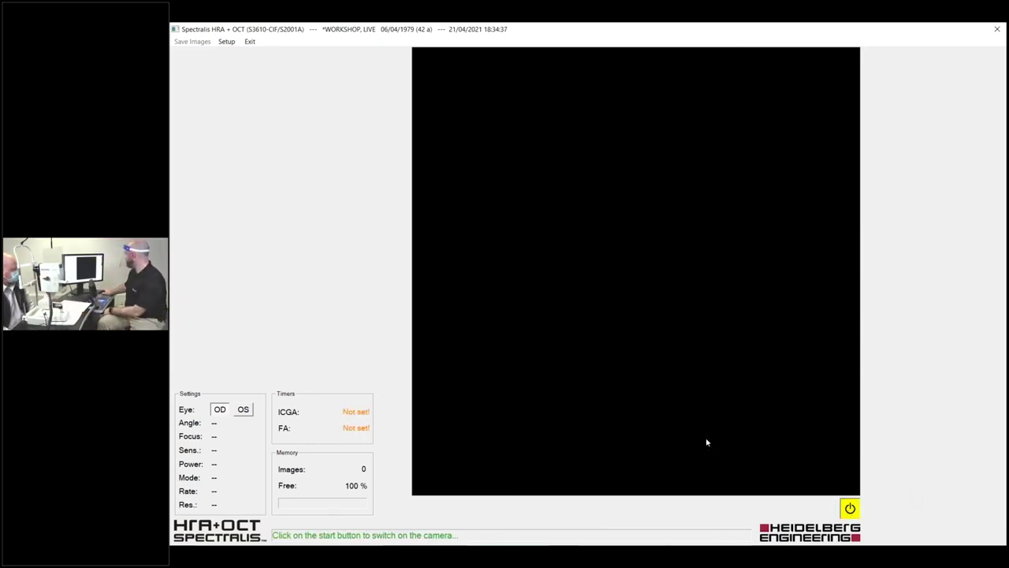
left_click(723, 509)
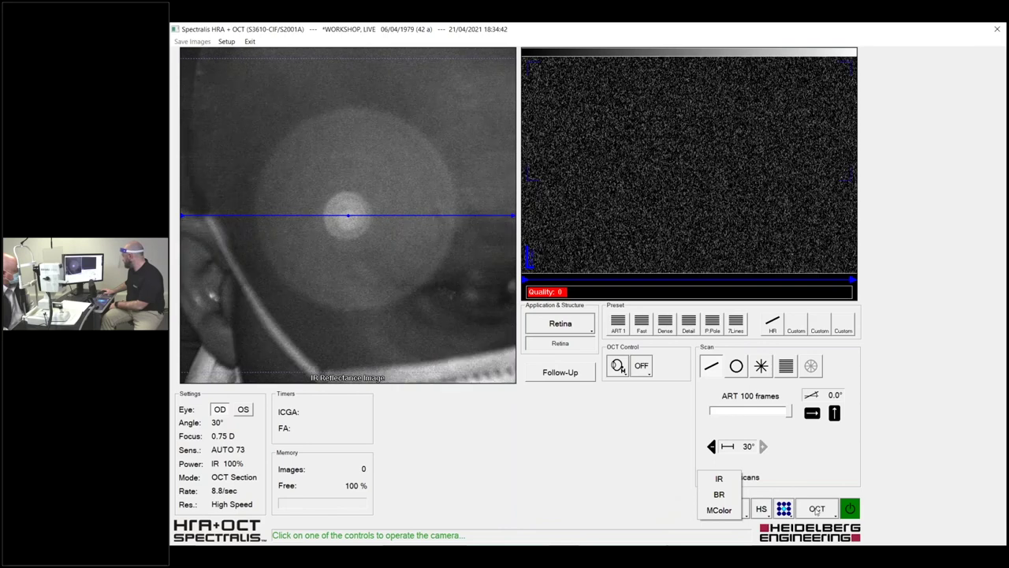
left_click(719, 478)
left_click(810, 509)
left_click(812, 486)
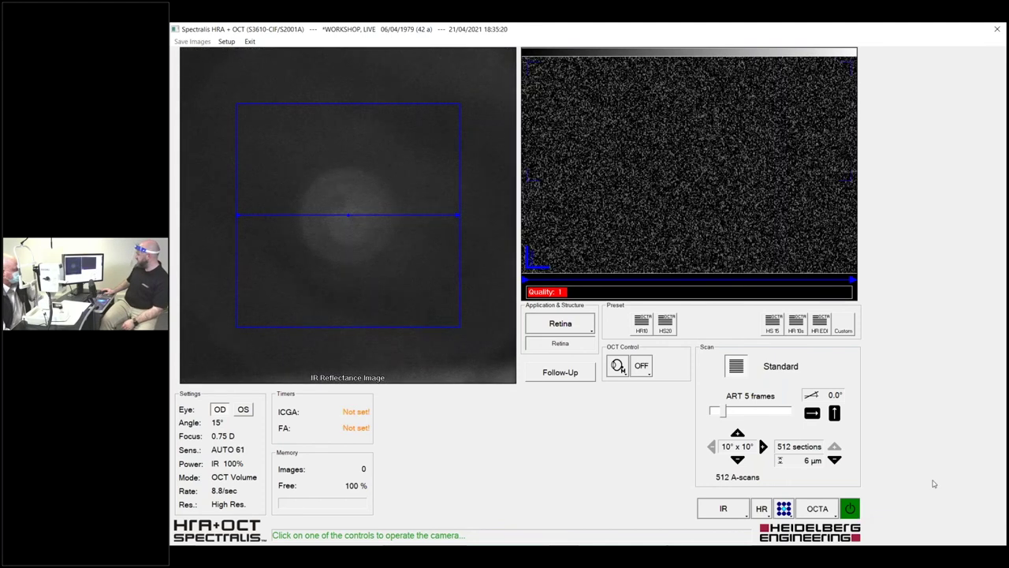
left_click(850, 508)
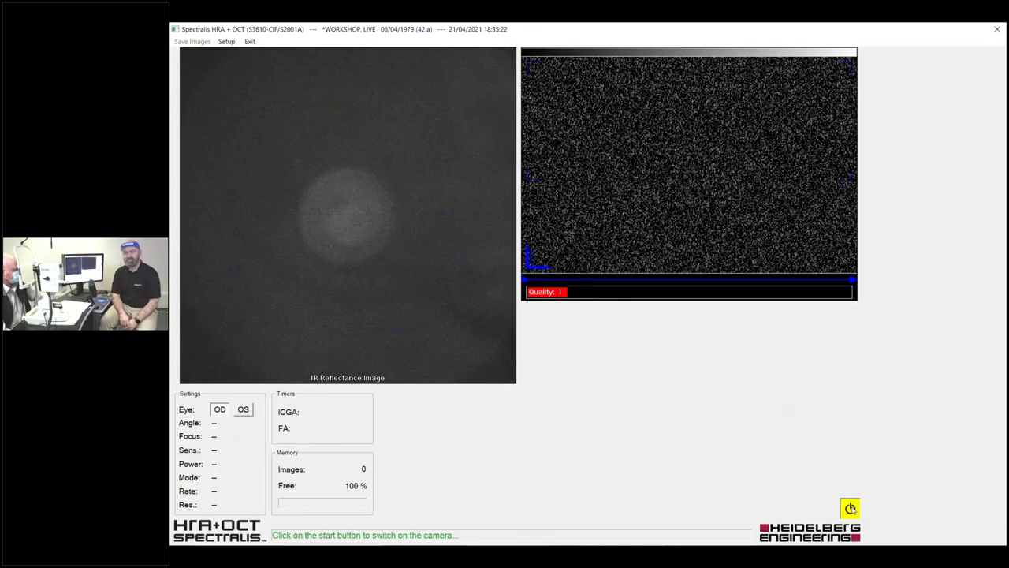